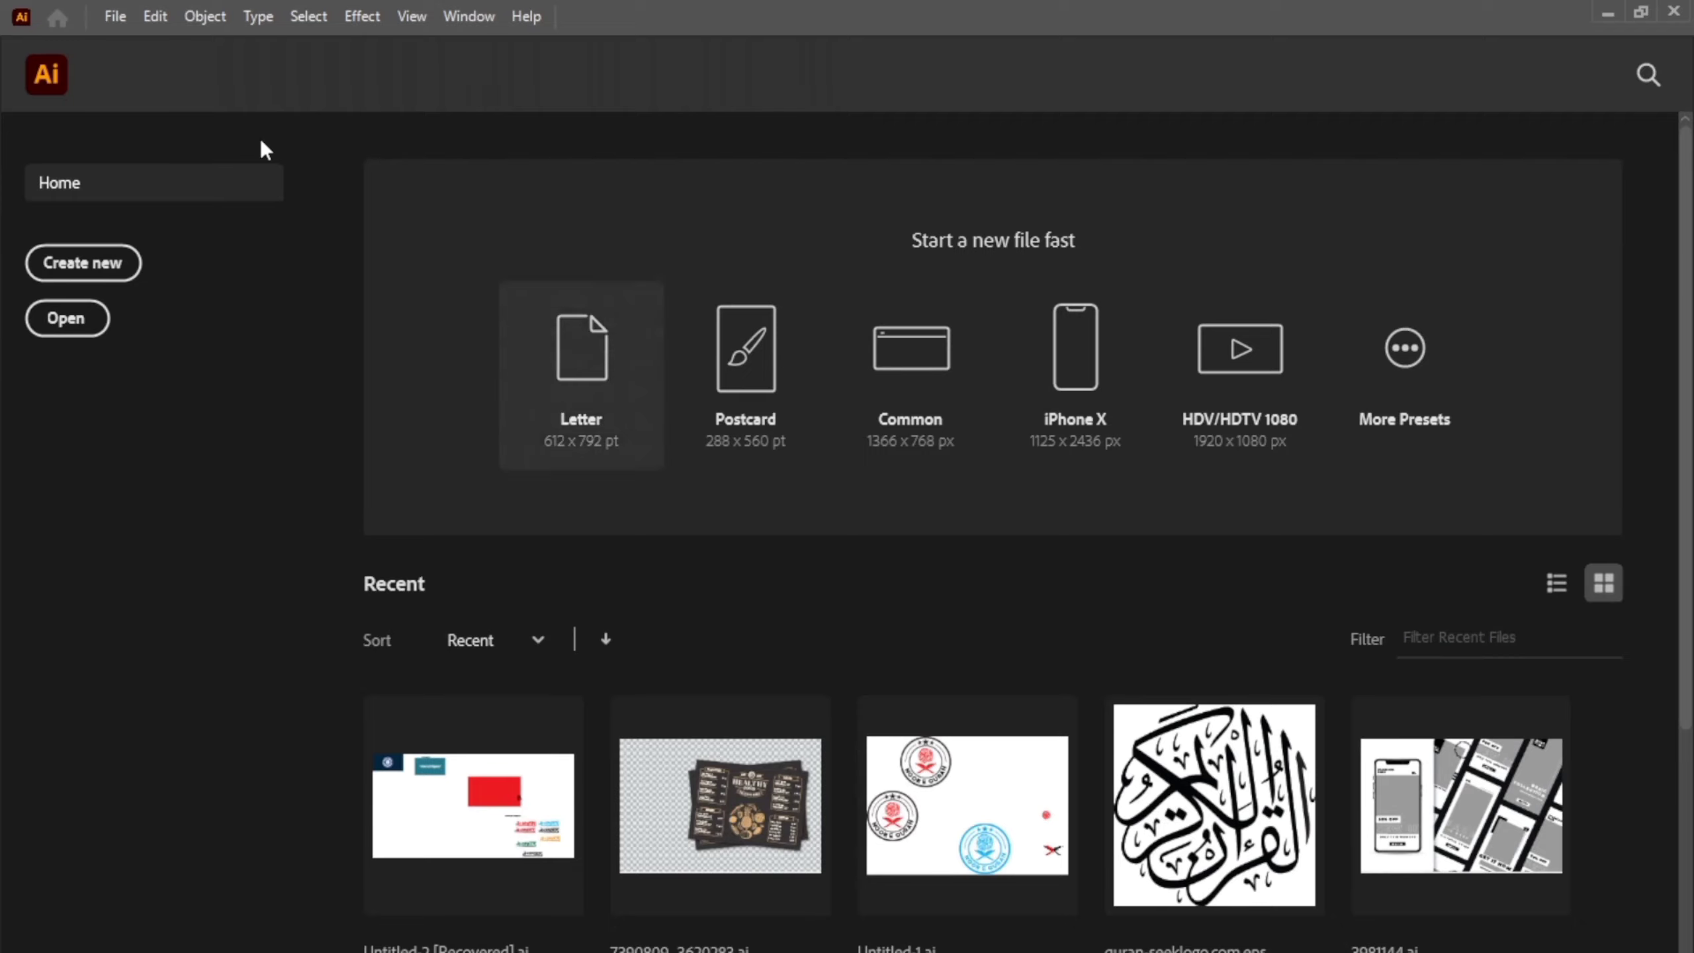
Create a new 1280 × 720 px RGB document from File > New
click(111, 15)
click(238, 44)
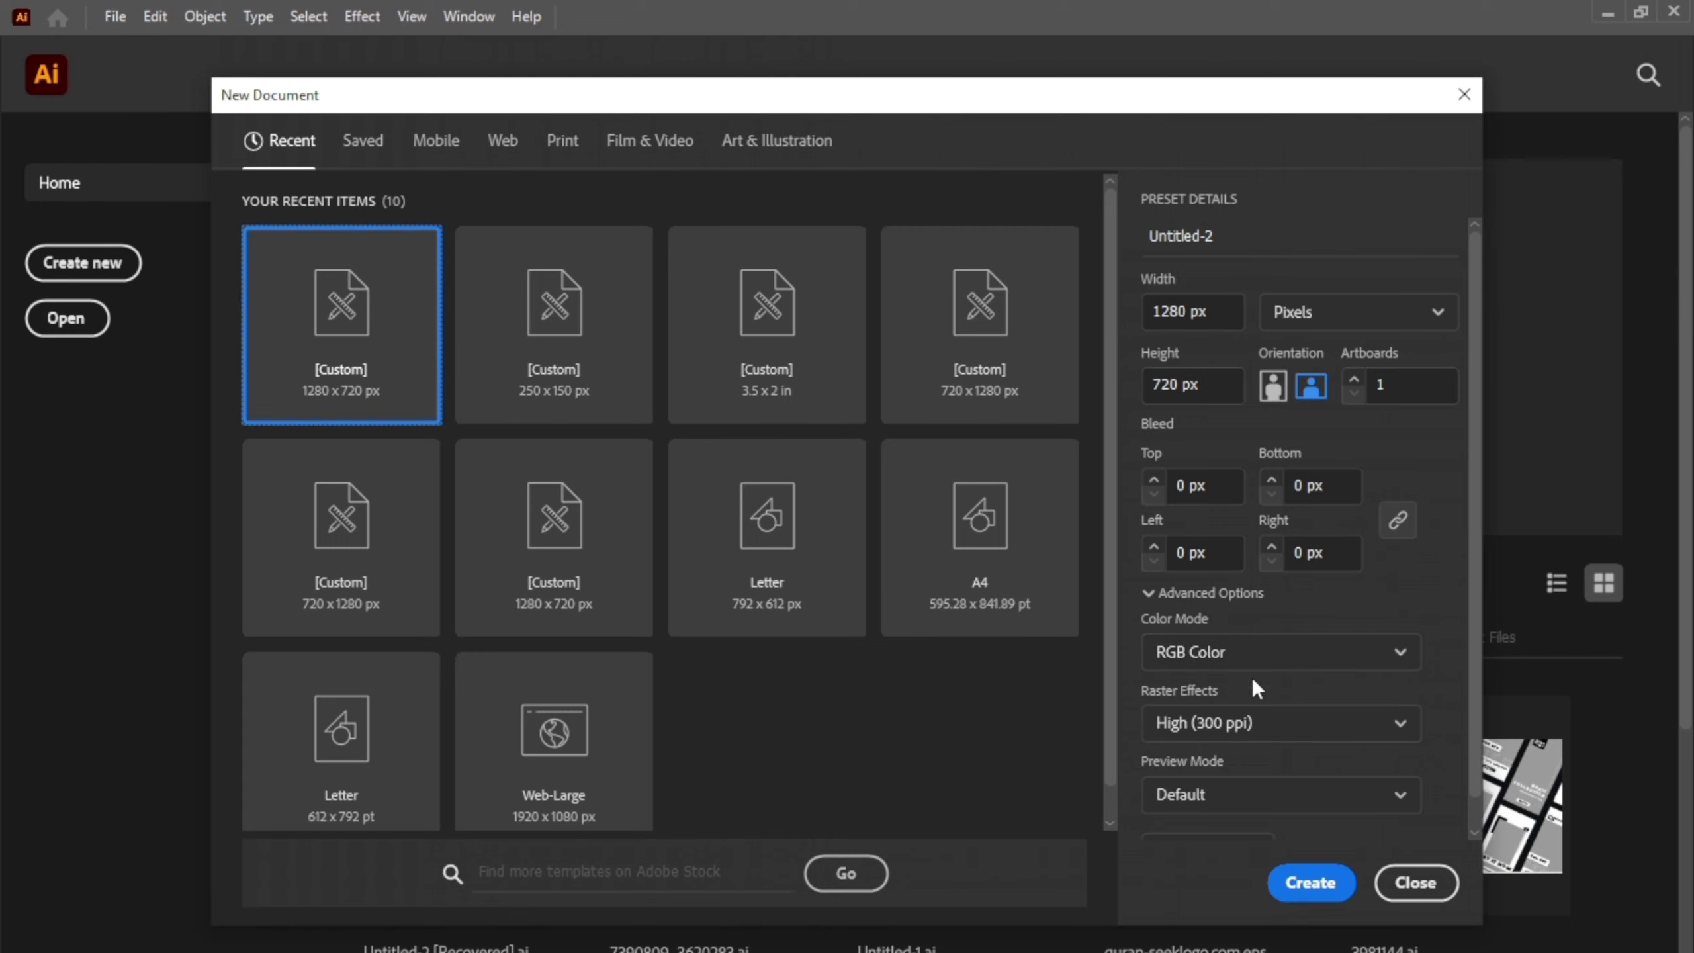
click(1306, 896)
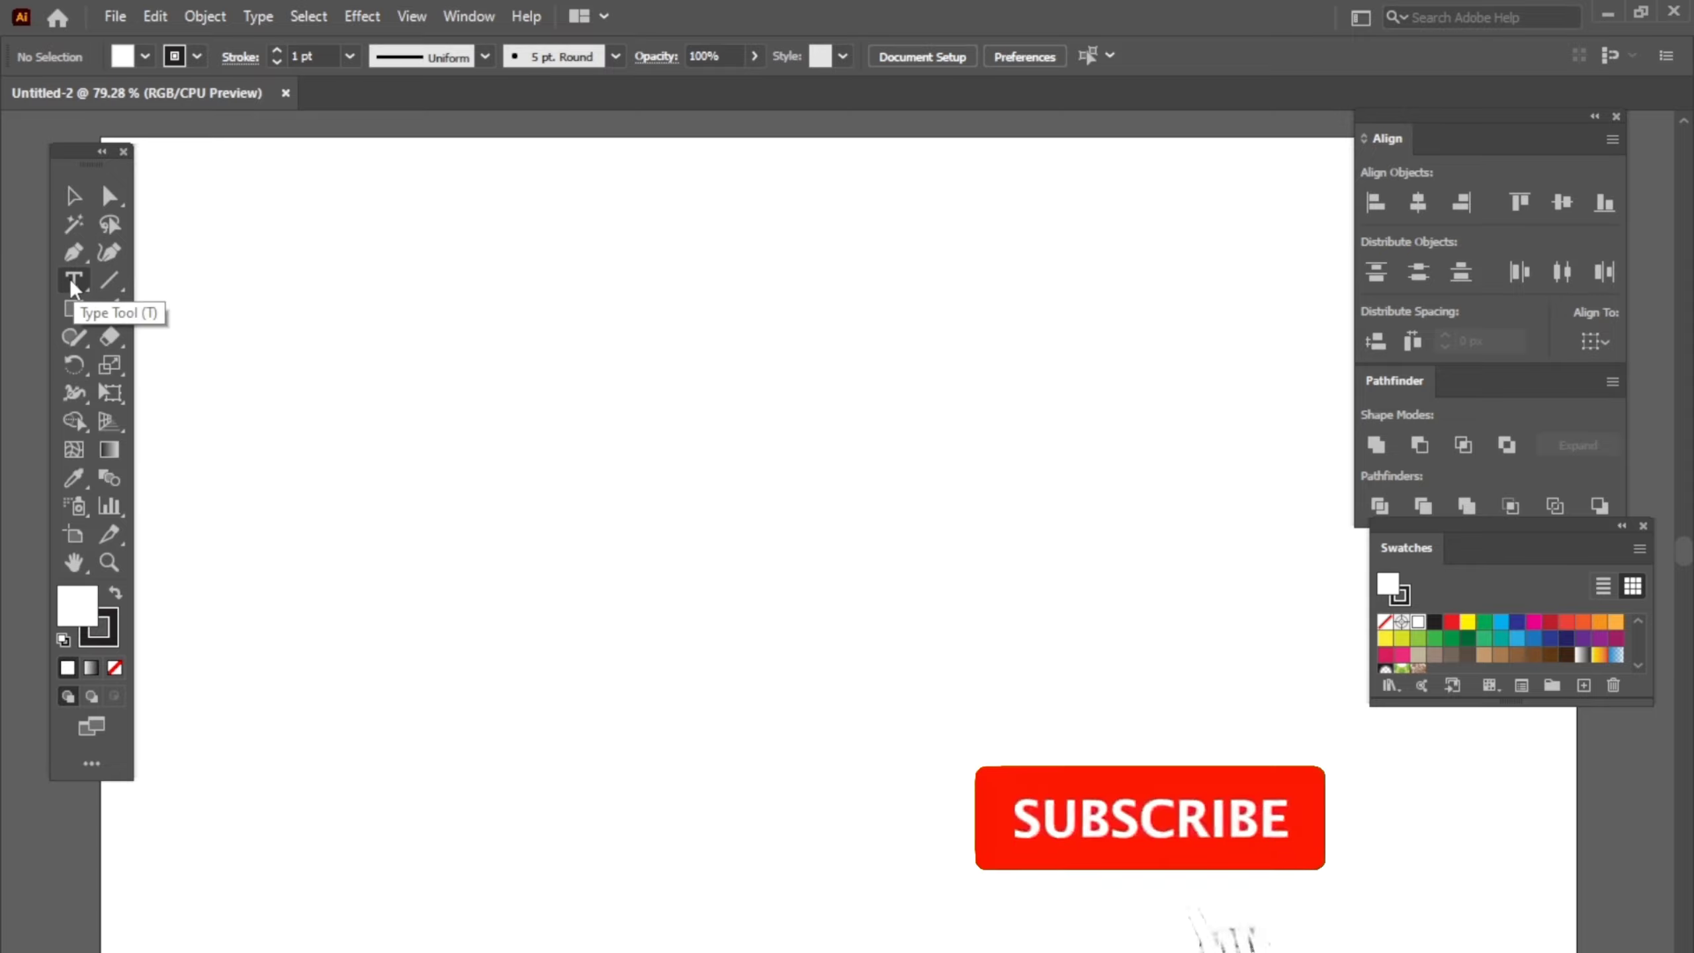
Type 'SK' on the artboard and scale it up to a large size
click(72, 282)
click(566, 477)
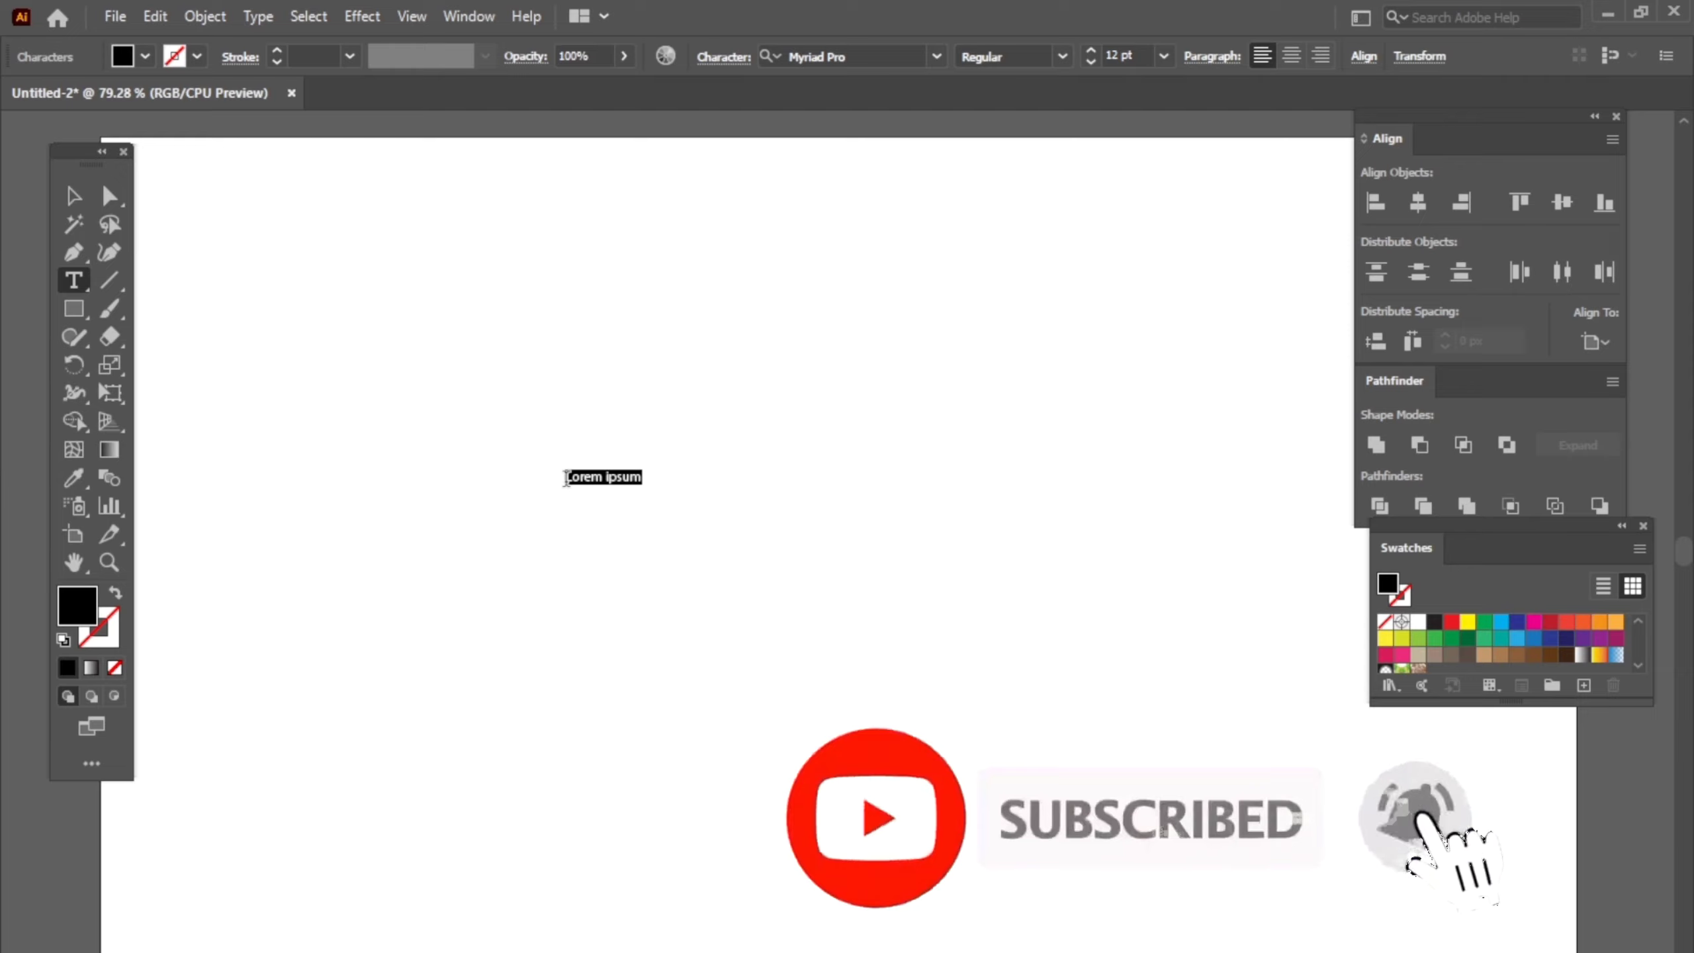
key(BackSpace)
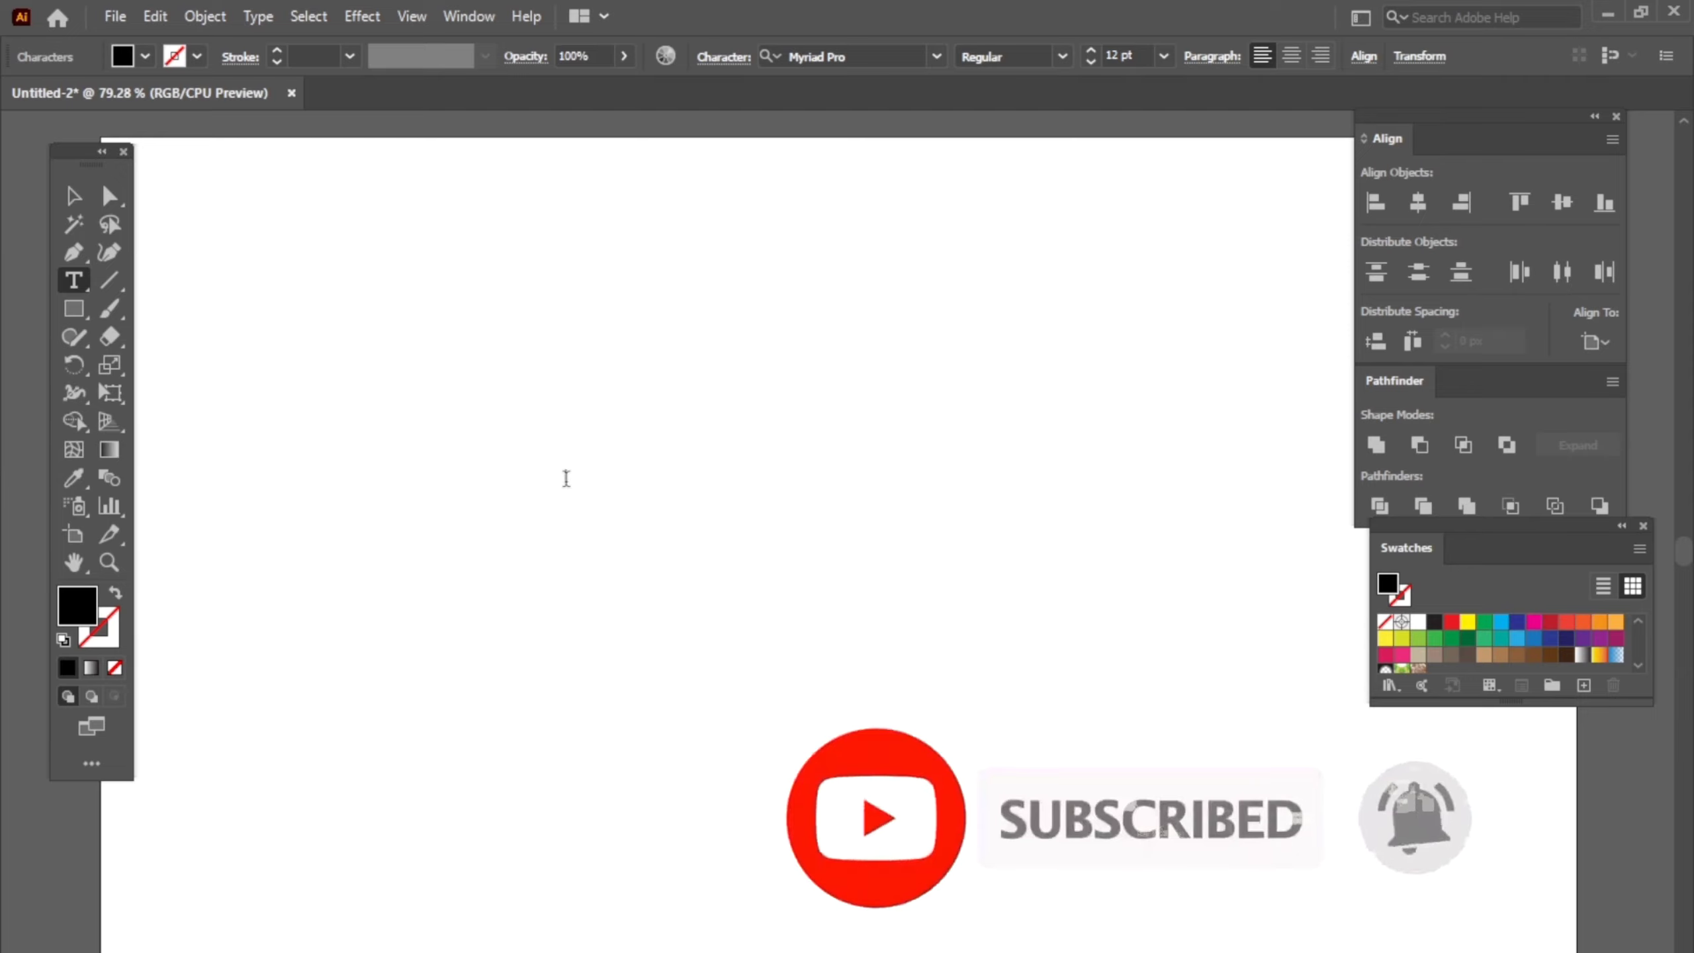
text(SK)
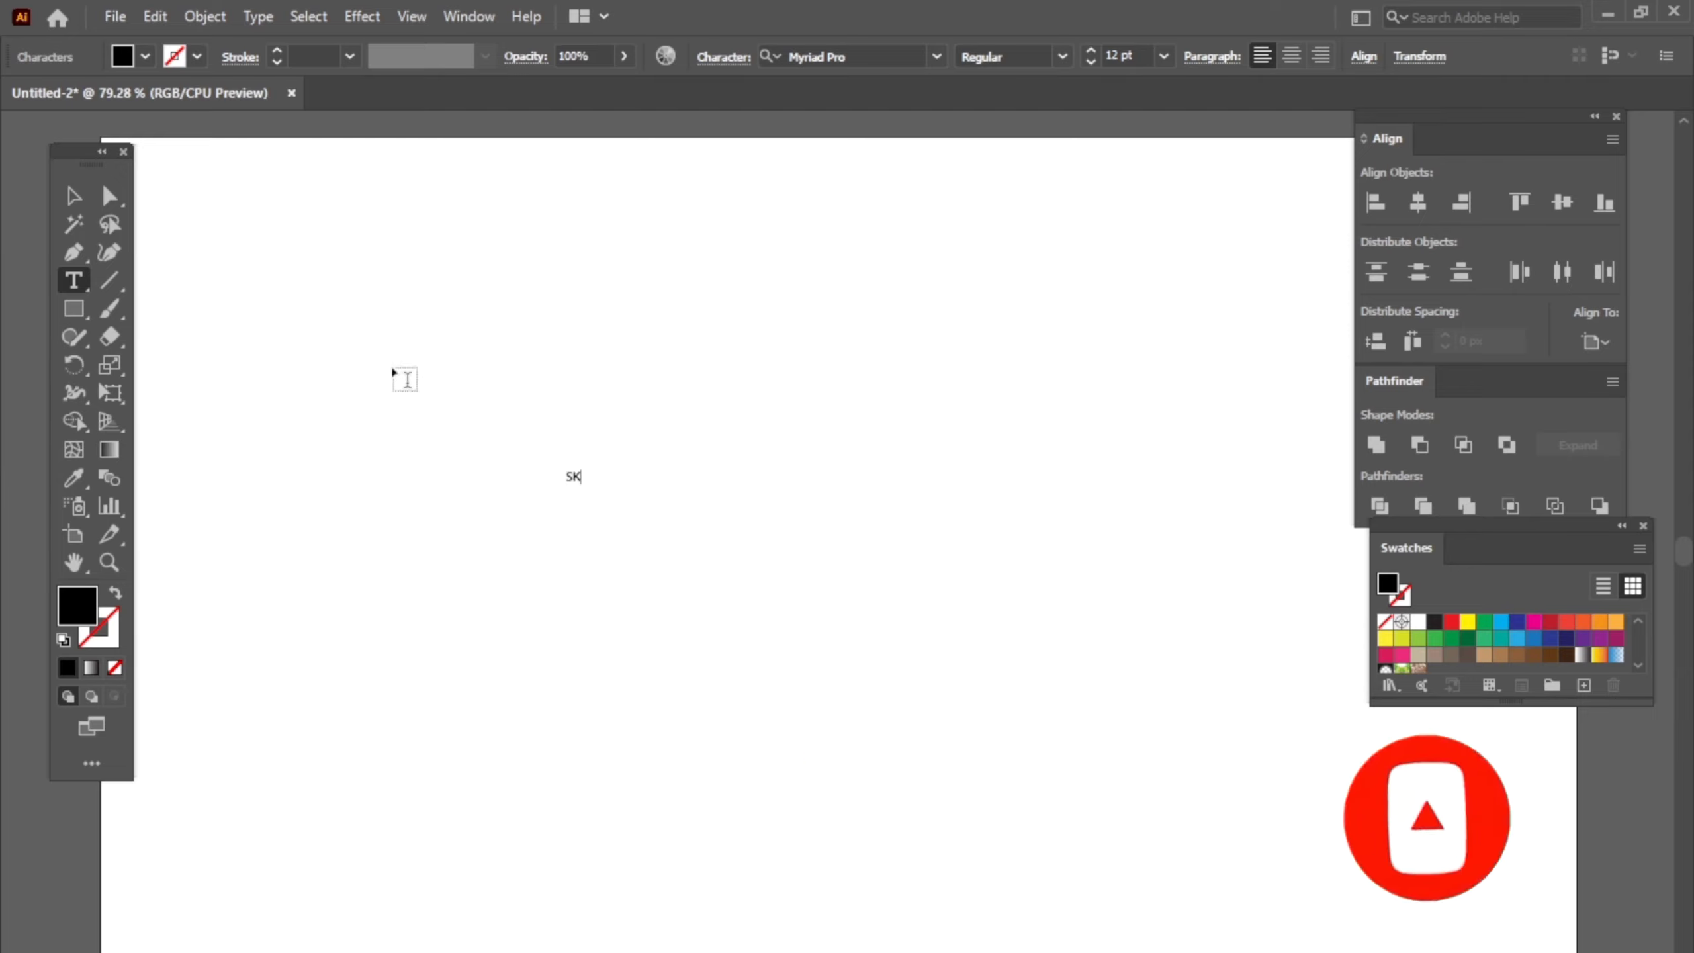
click(73, 196)
mouse_move(584, 488)
mouse_down()
mouse_move(728, 556)
mouse_move(660, 552)
mouse_up()
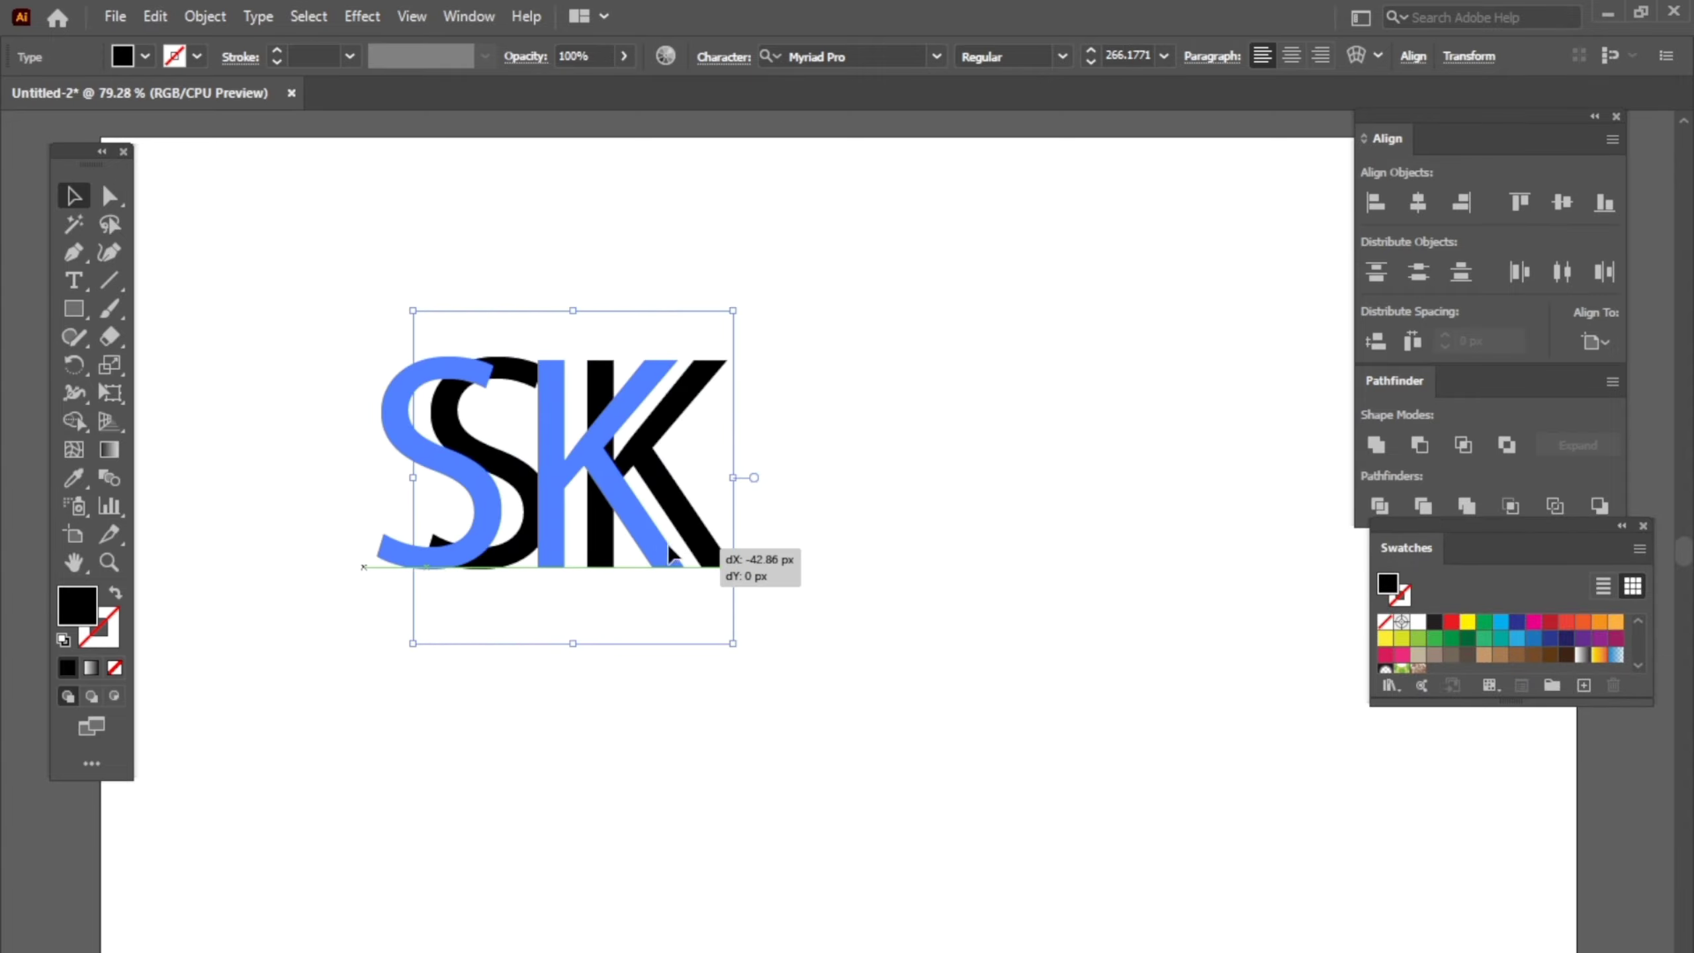
Set SK in ConthraxSb-Regular SemiBold and move it to the page centre
click(937, 57)
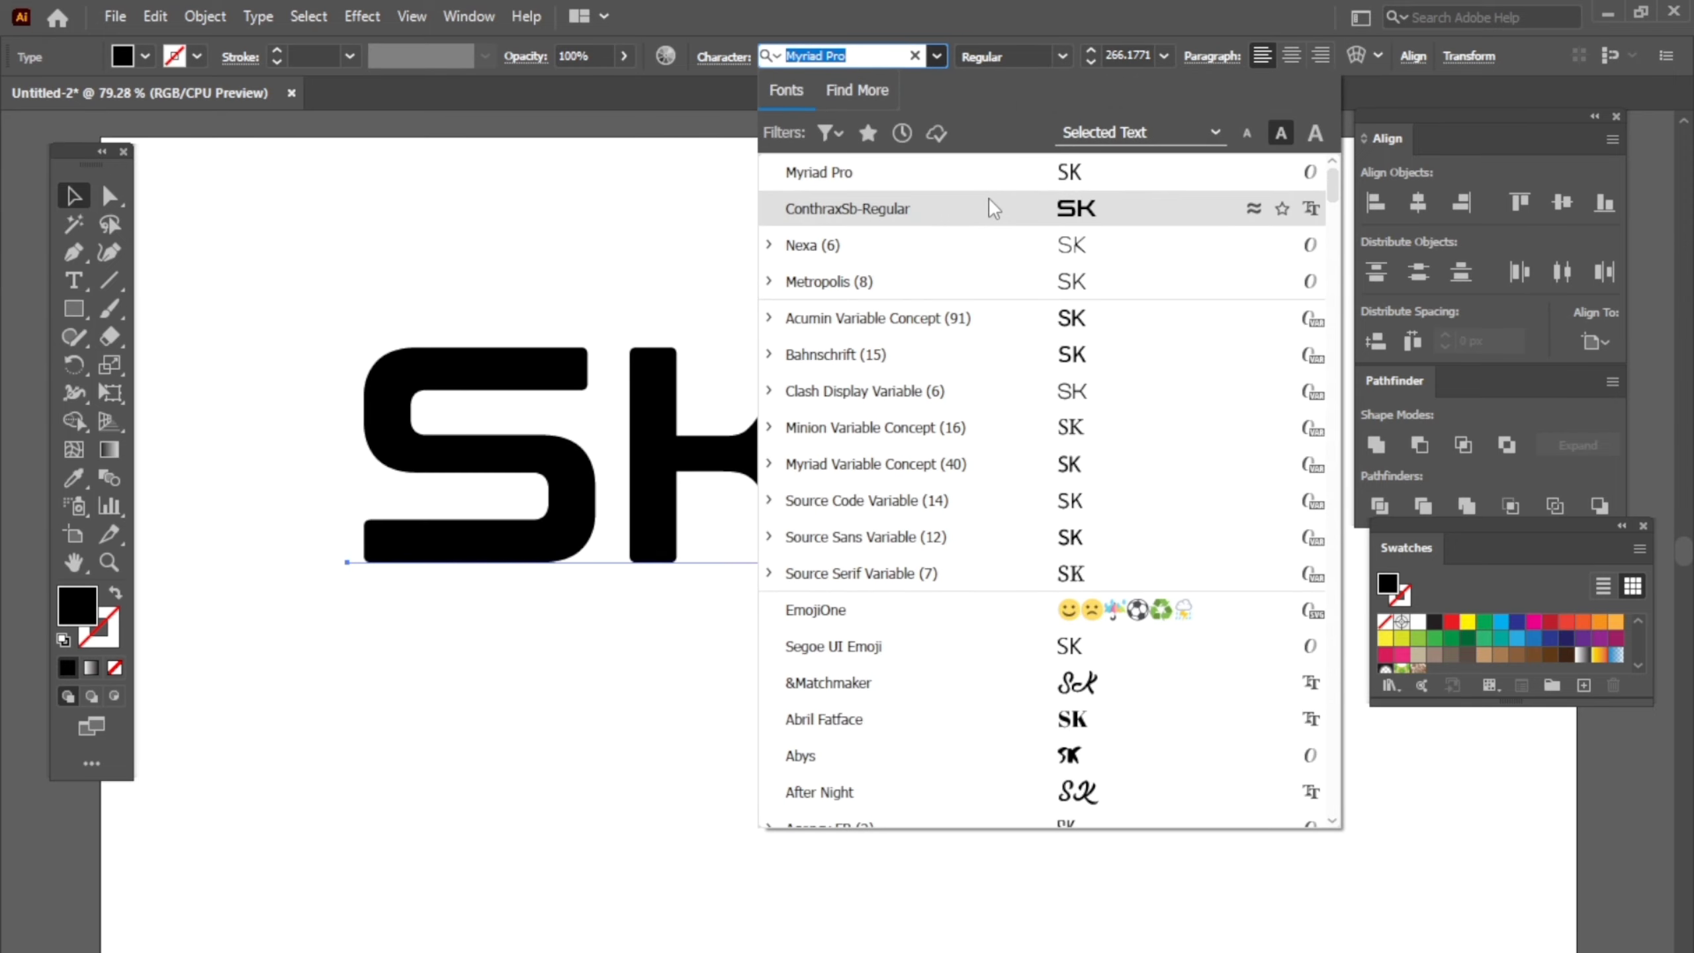
click(879, 222)
drag(713, 474, 888, 477)
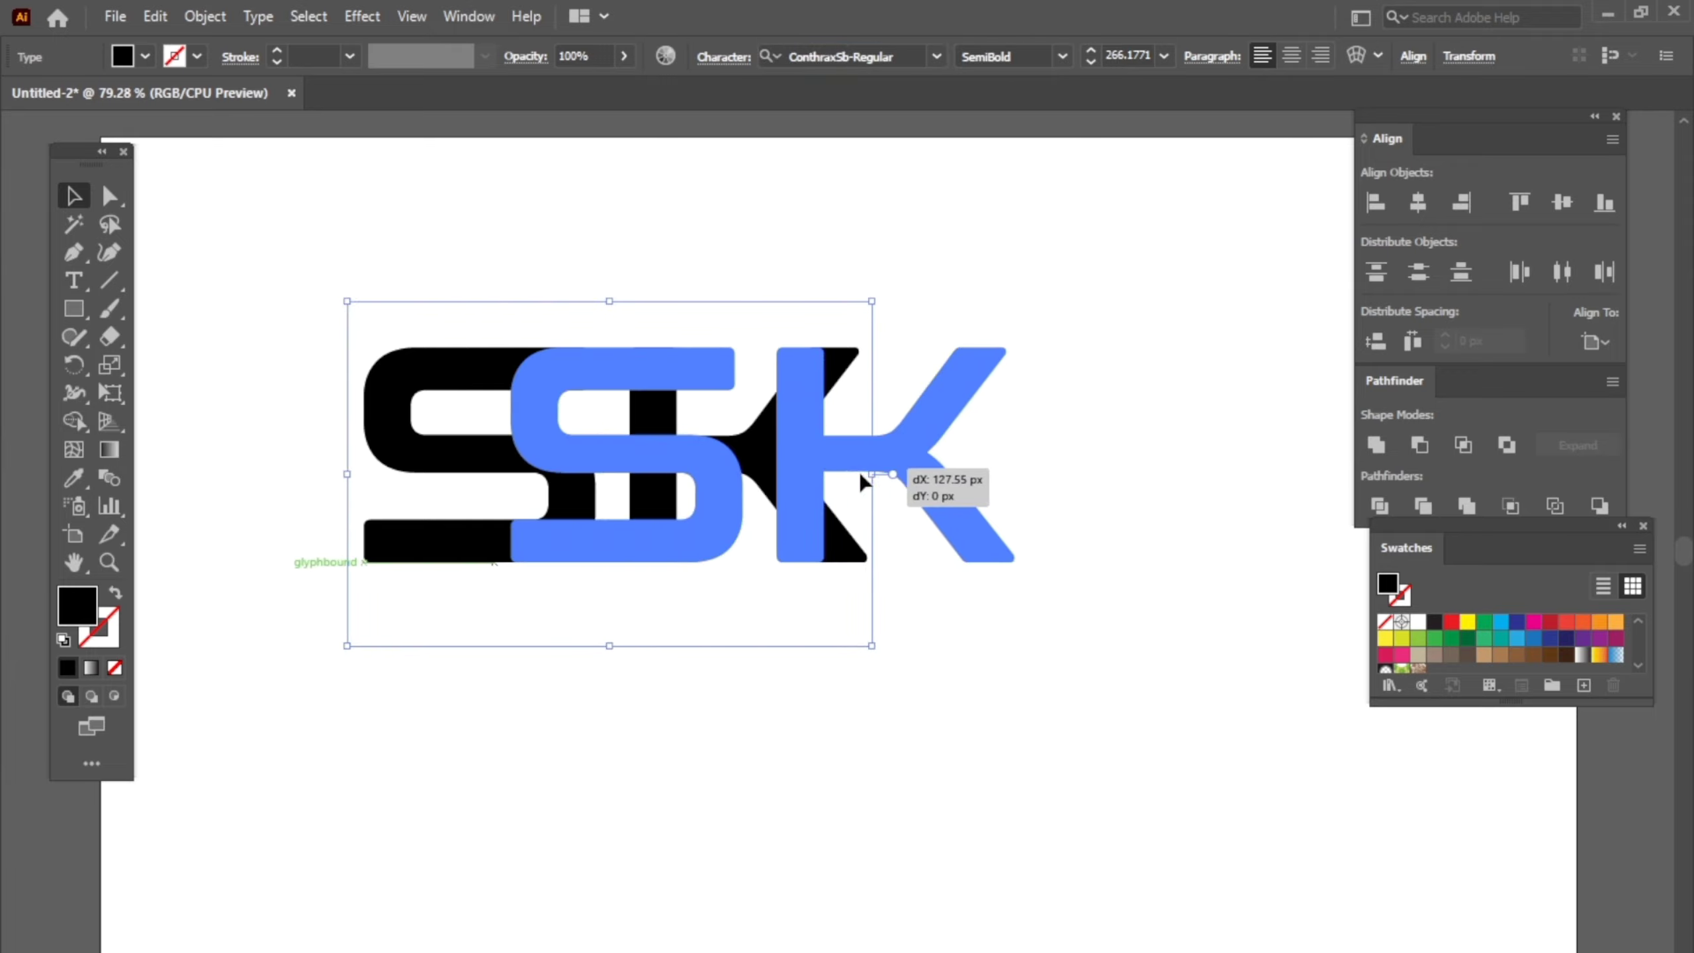
key(space)
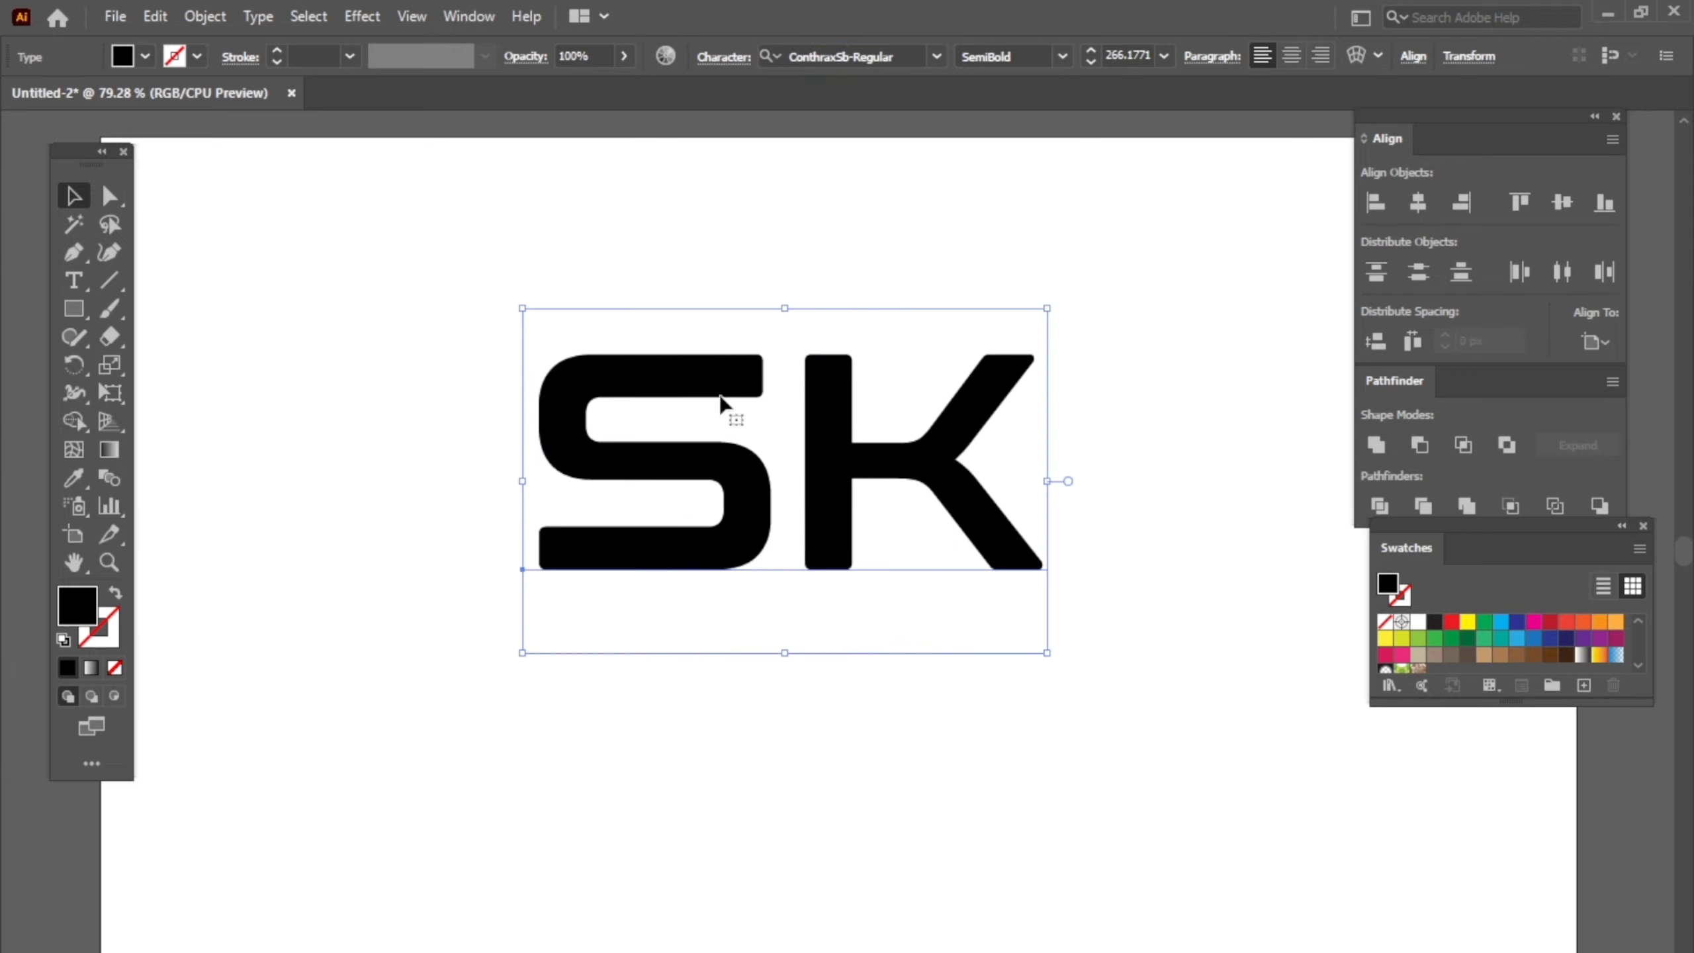
scroll(584, 246, up, 1)
drag(723, 288, 666, 235)
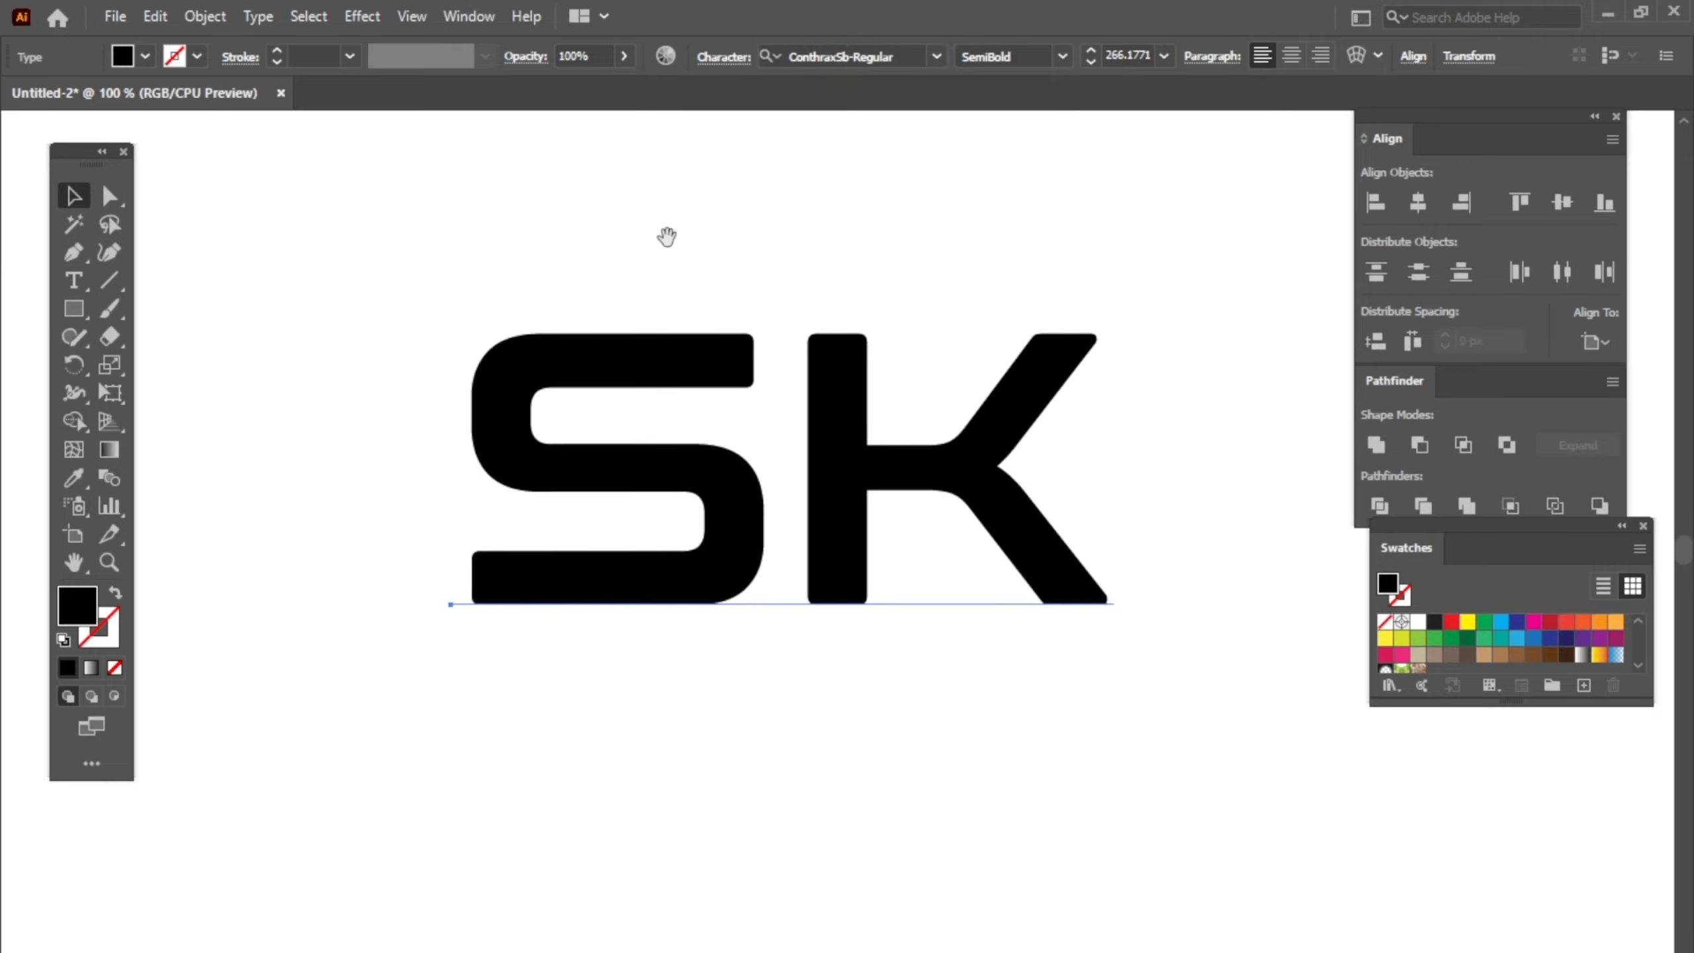
Expand the SK text into outlined shapes with Object > Expand
click(208, 17)
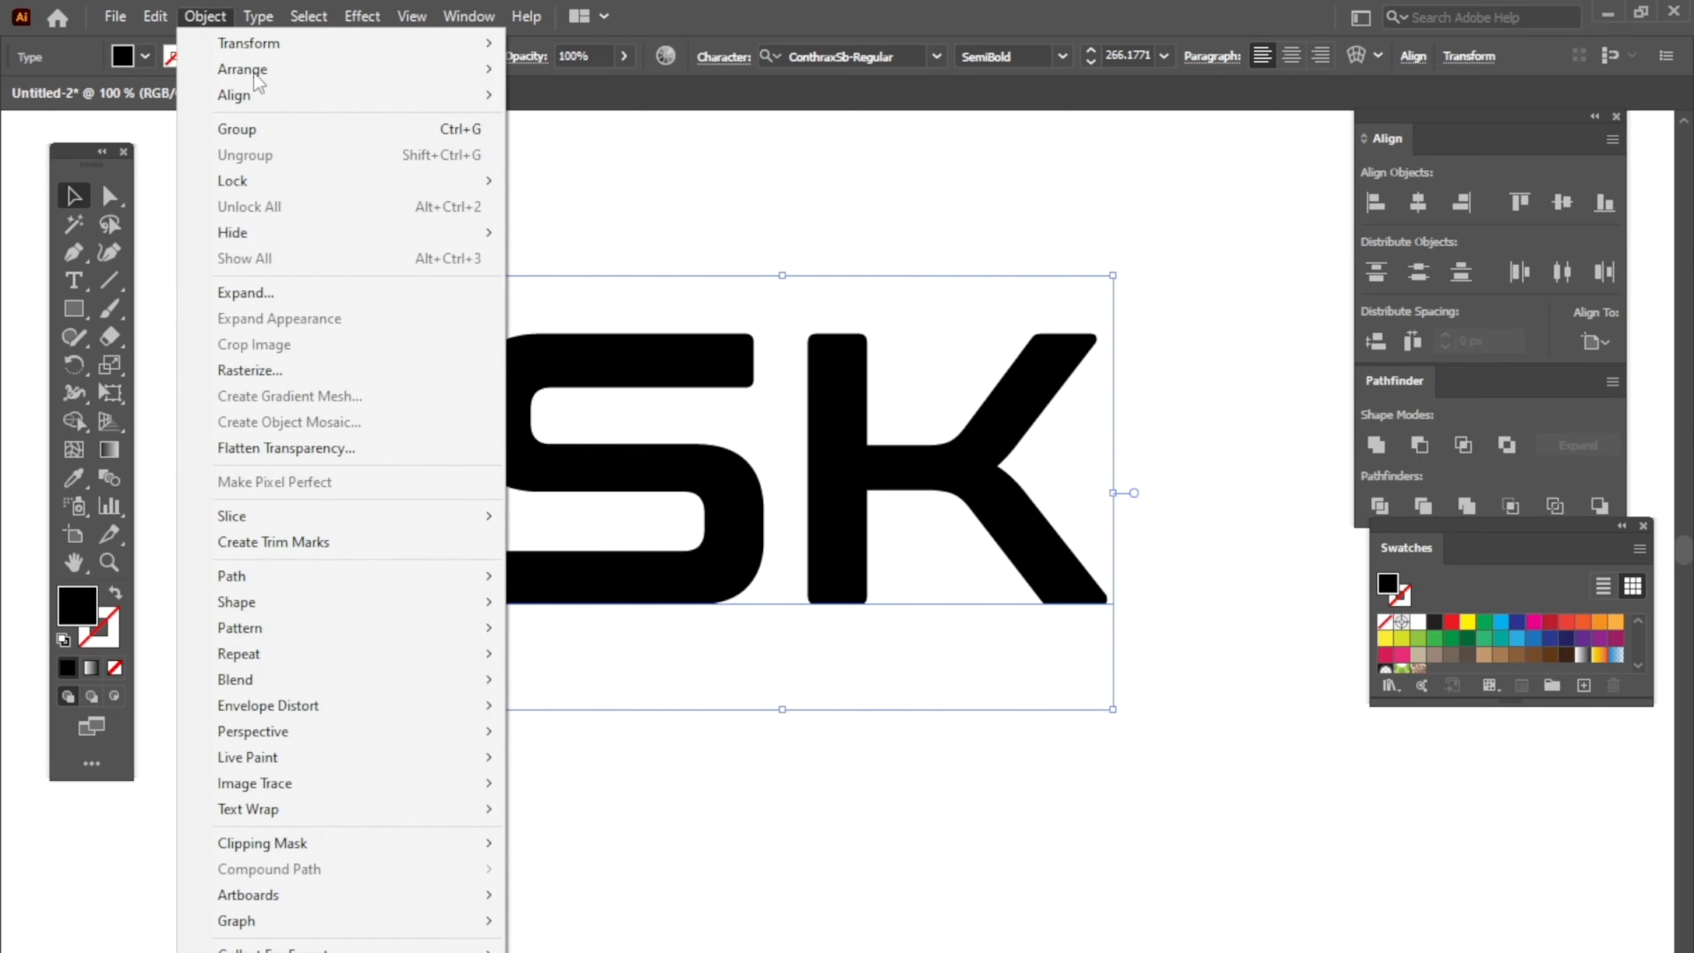
click(265, 293)
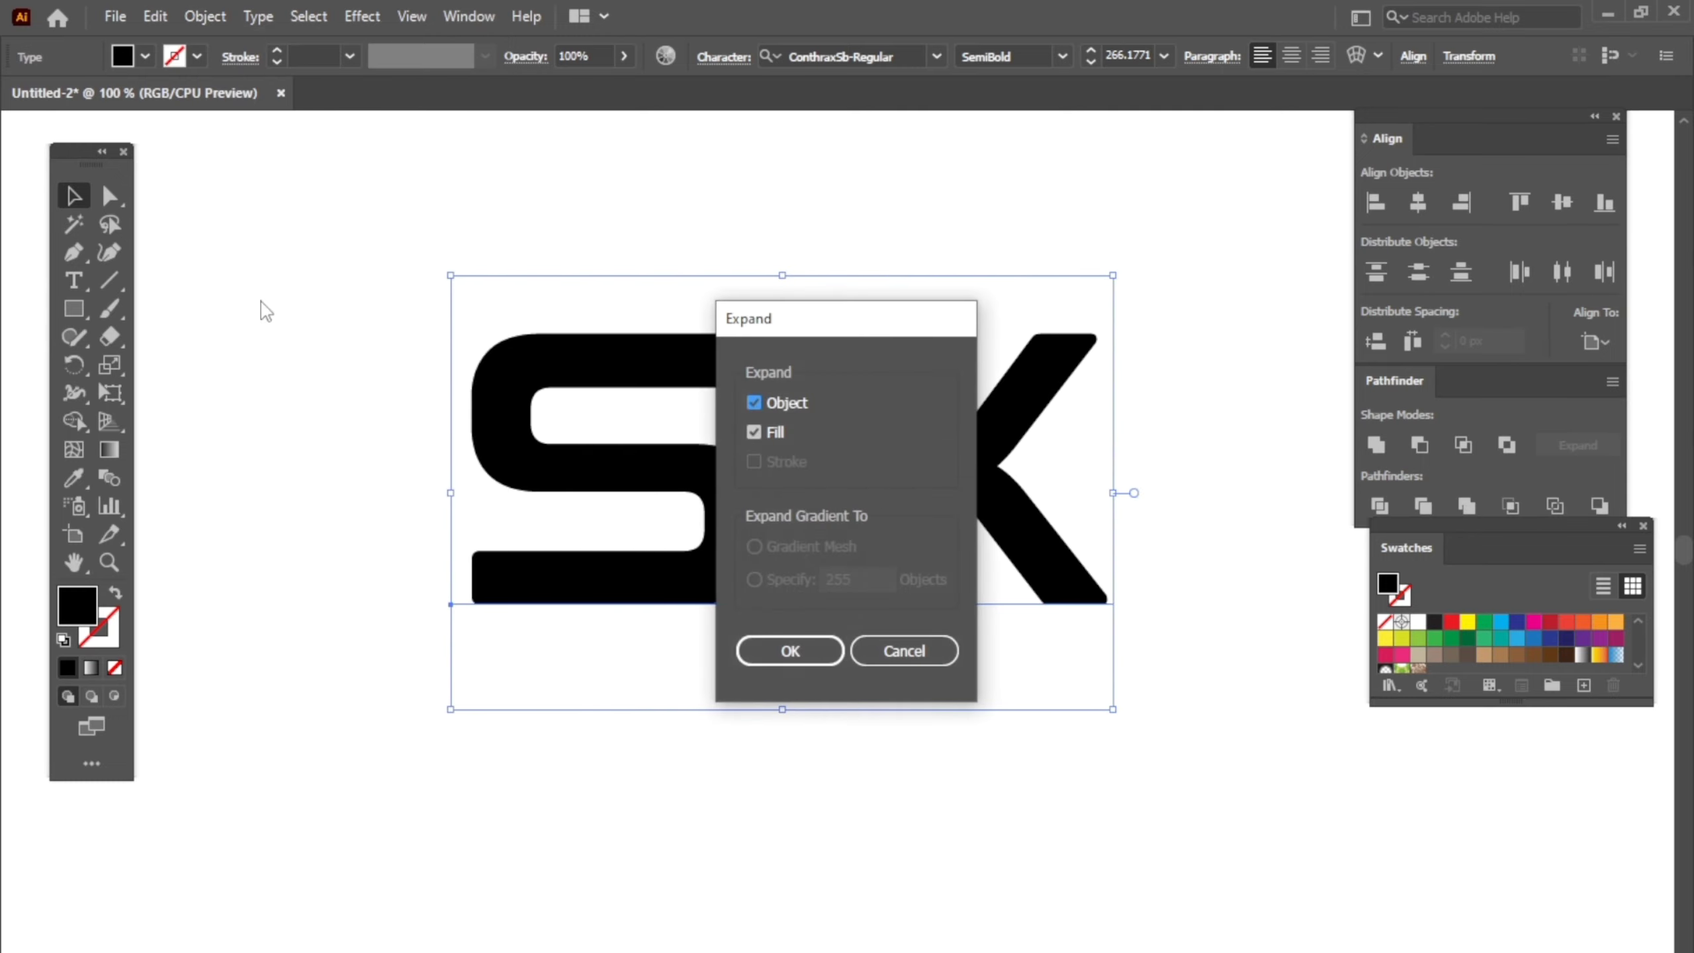
click(775, 655)
Ungroup the outlines so the S and K are separate shapes
click(205, 15)
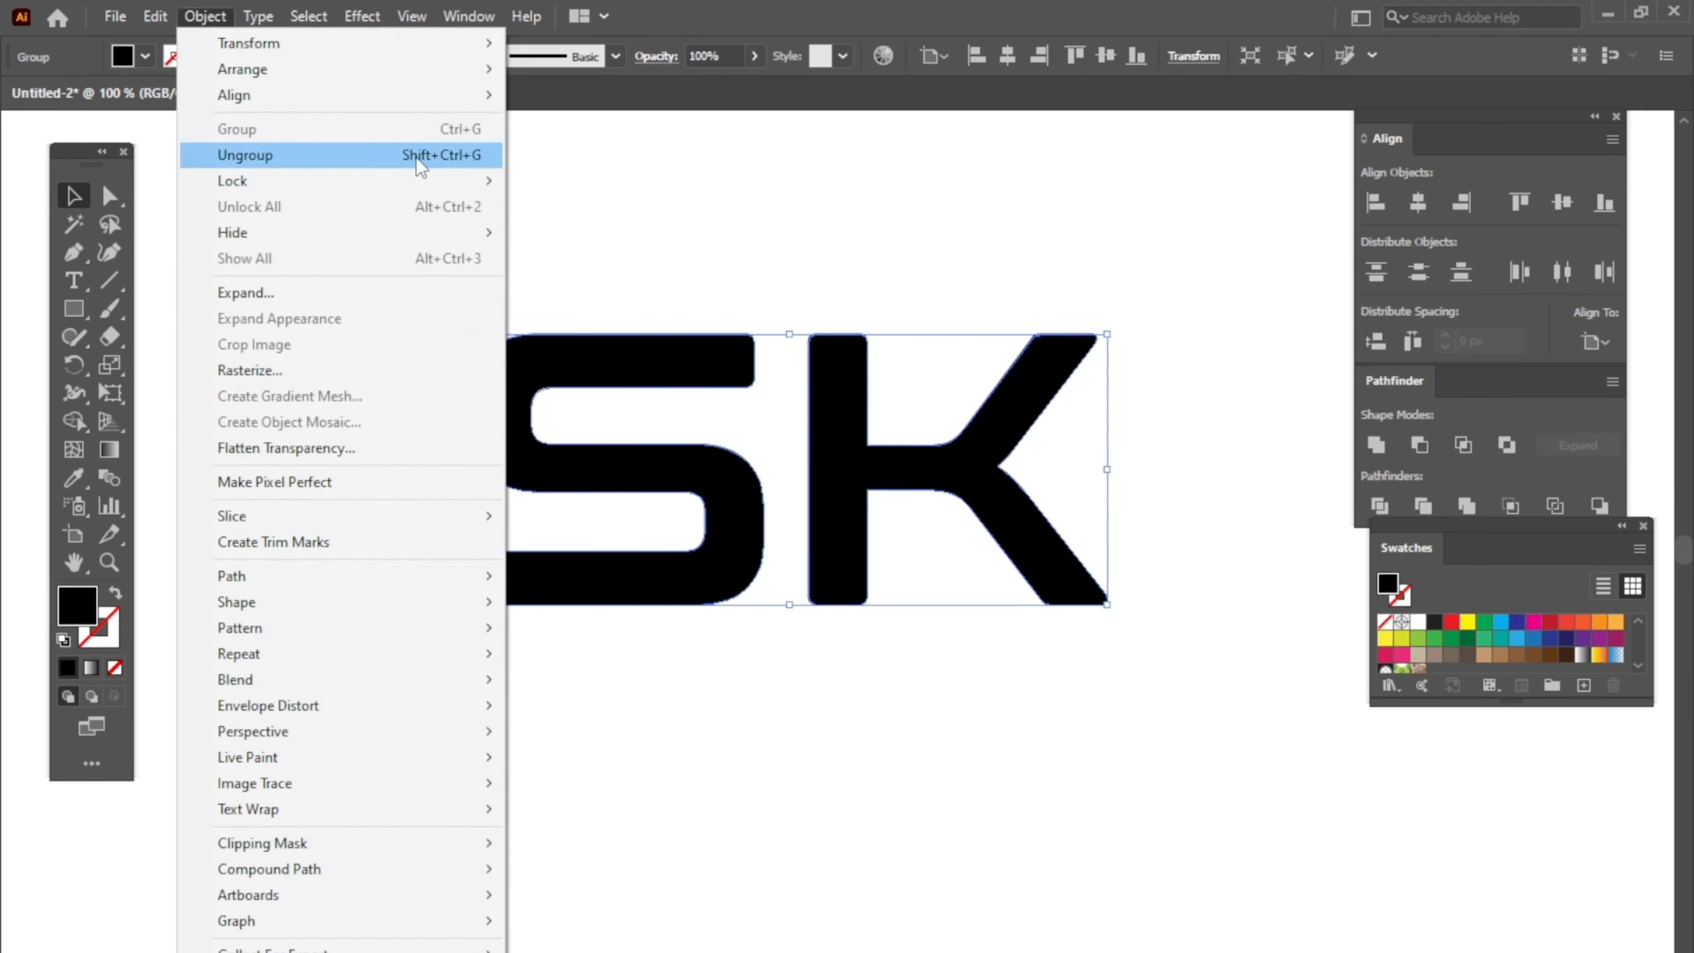
click(460, 155)
click(603, 224)
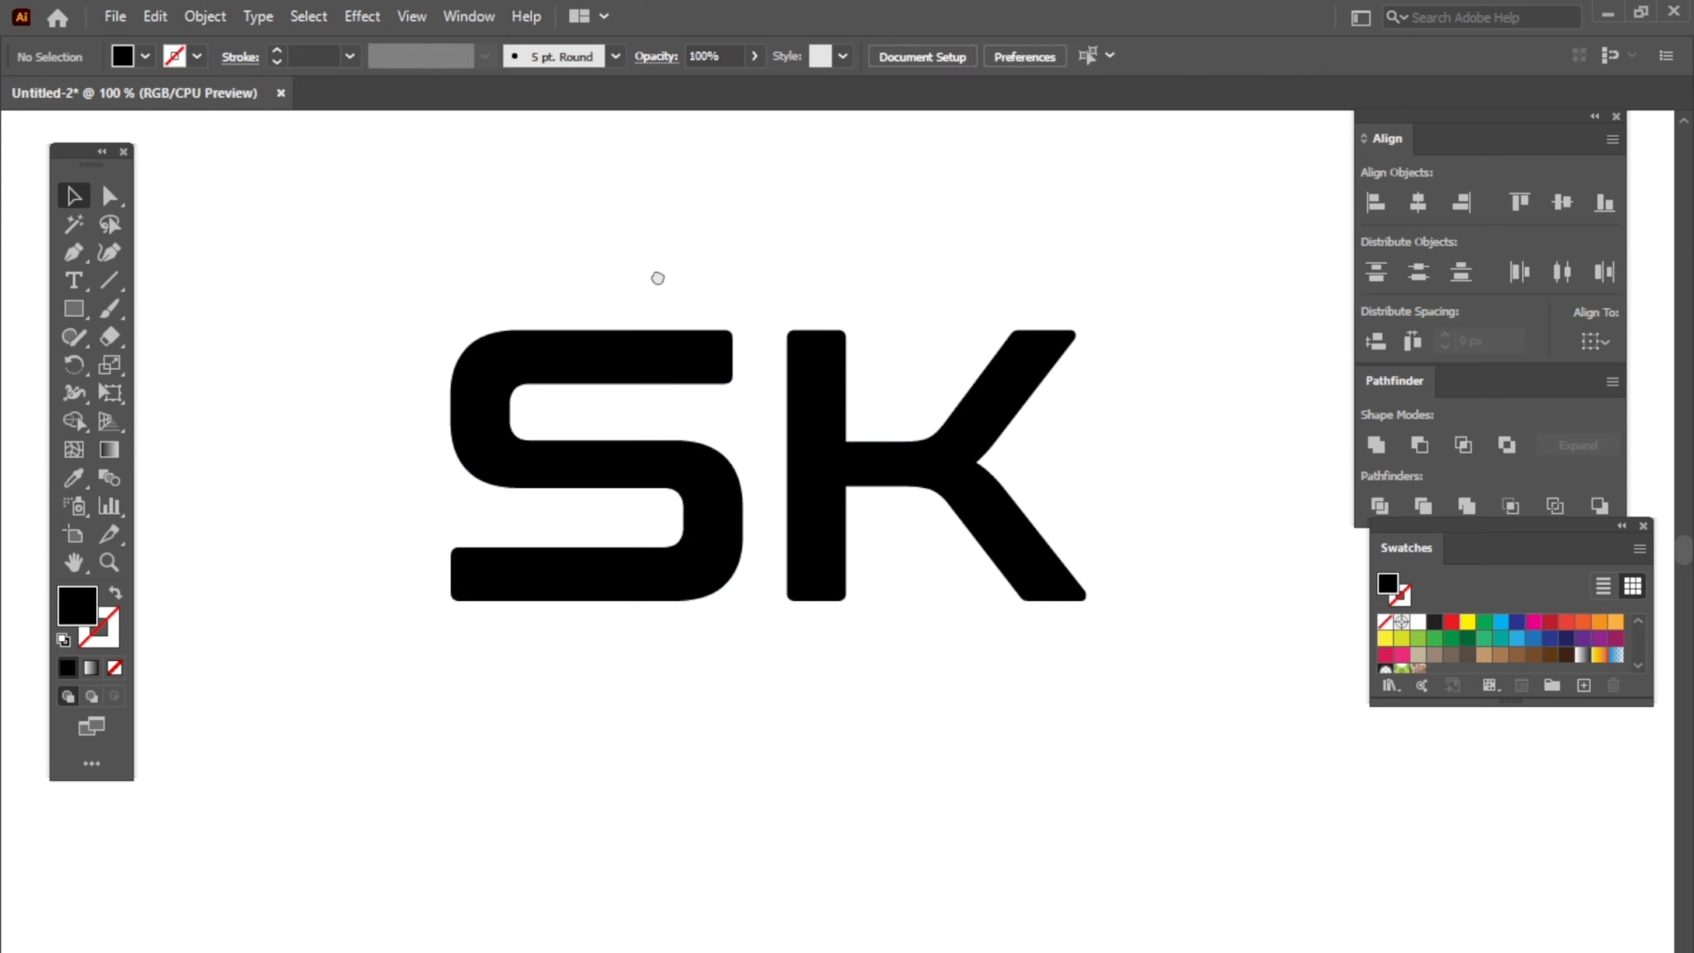
click(685, 363)
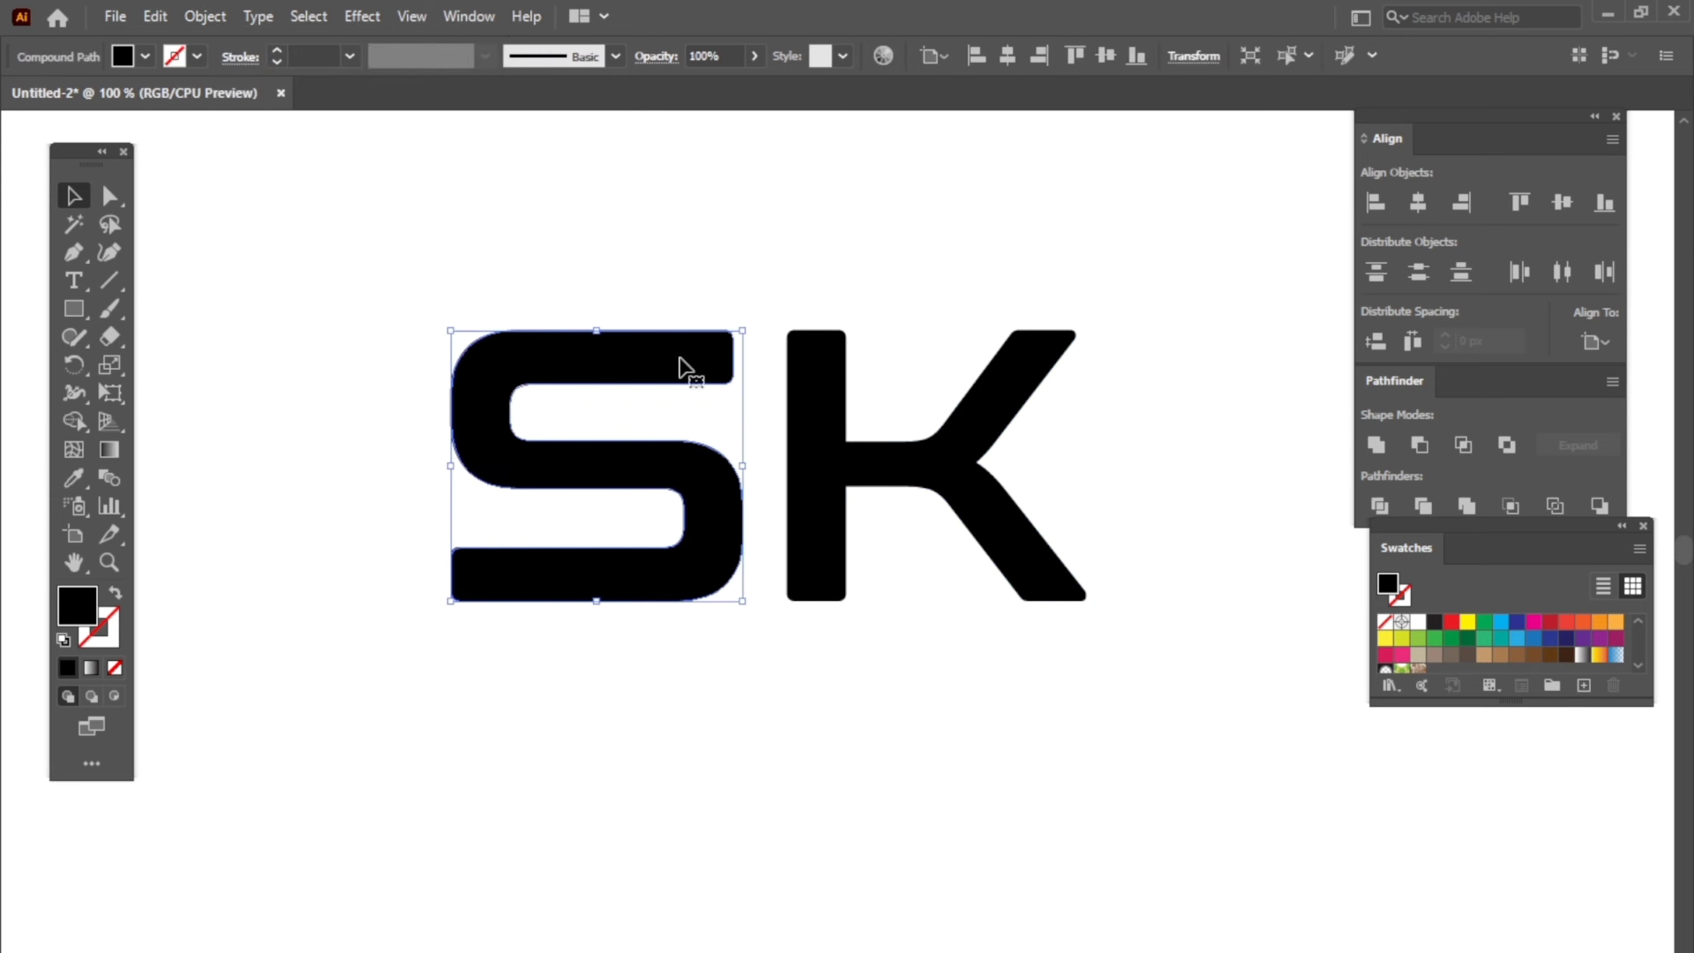
click(714, 263)
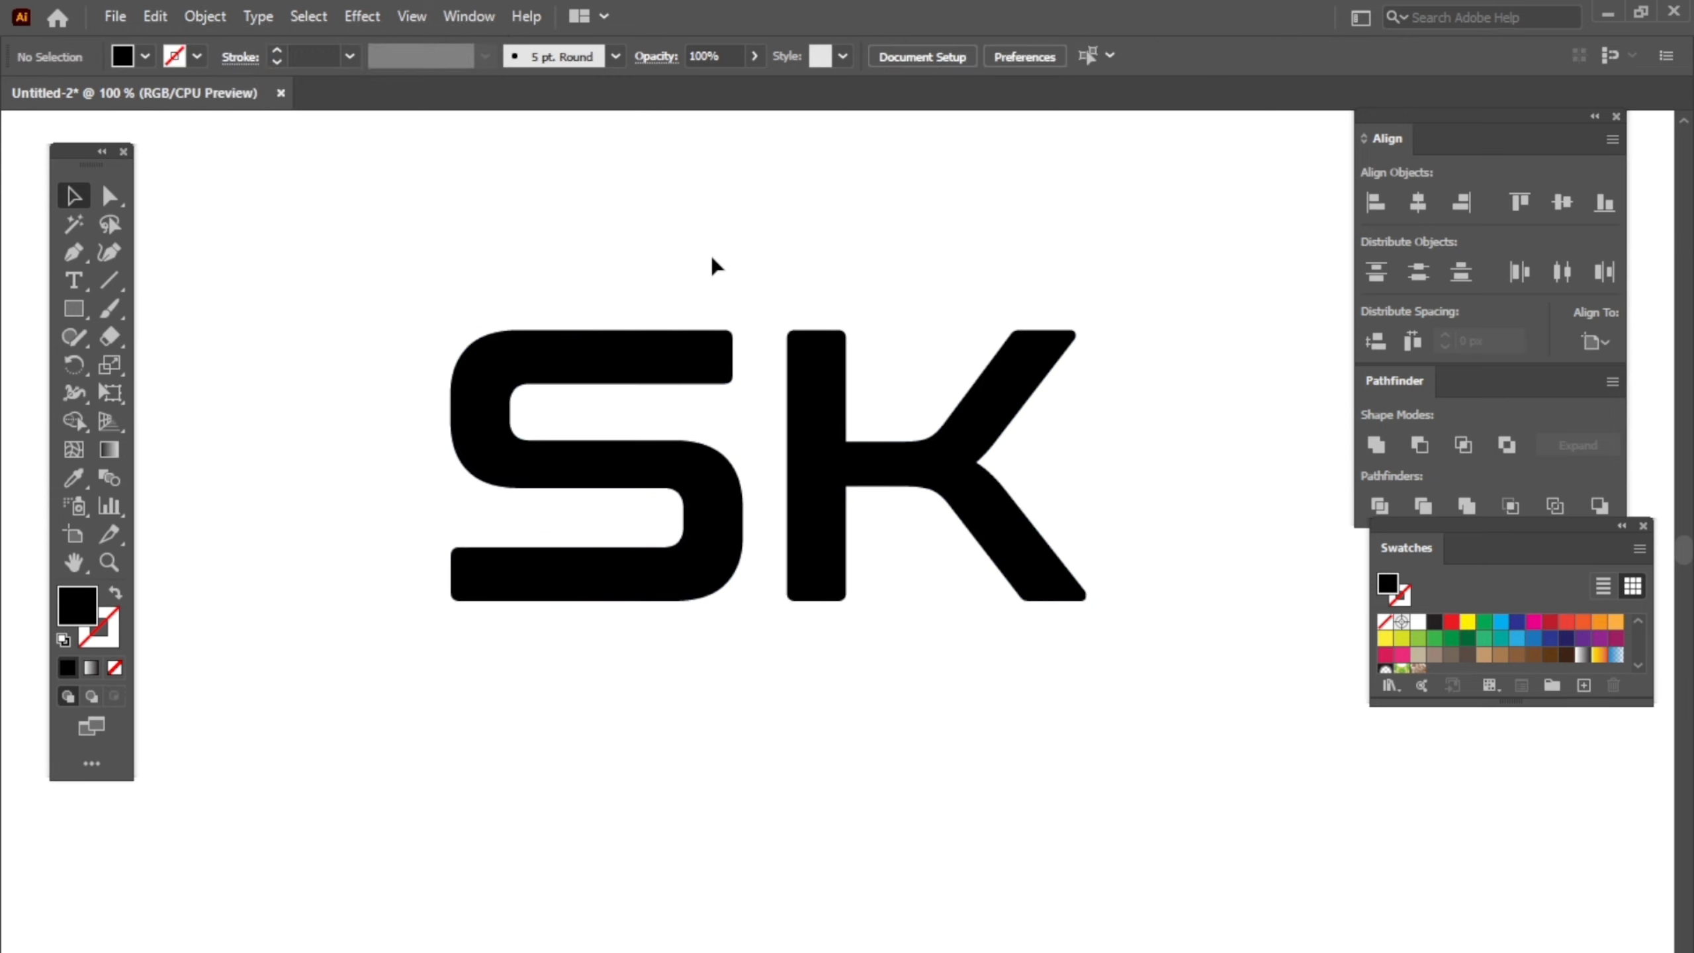
Draw an orange rectangle across the middle of the S and K
click(79, 308)
mouse_move(577, 441)
mouse_down()
mouse_move(777, 489)
mouse_move(897, 486)
mouse_up()
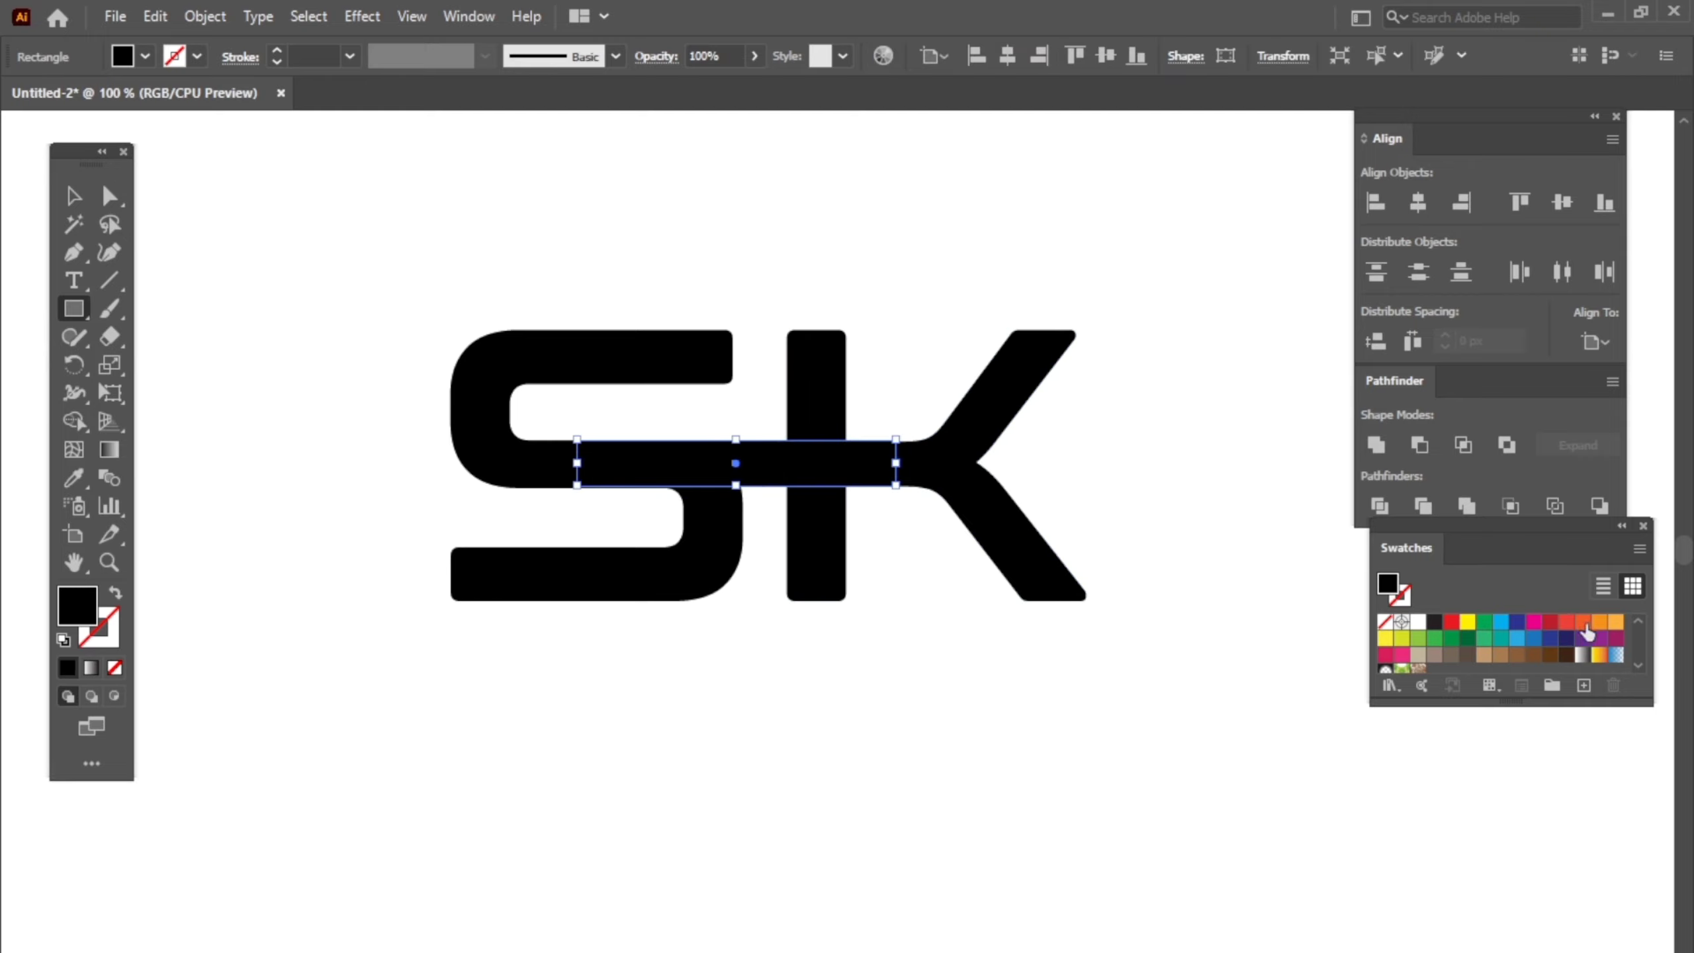
click(1600, 622)
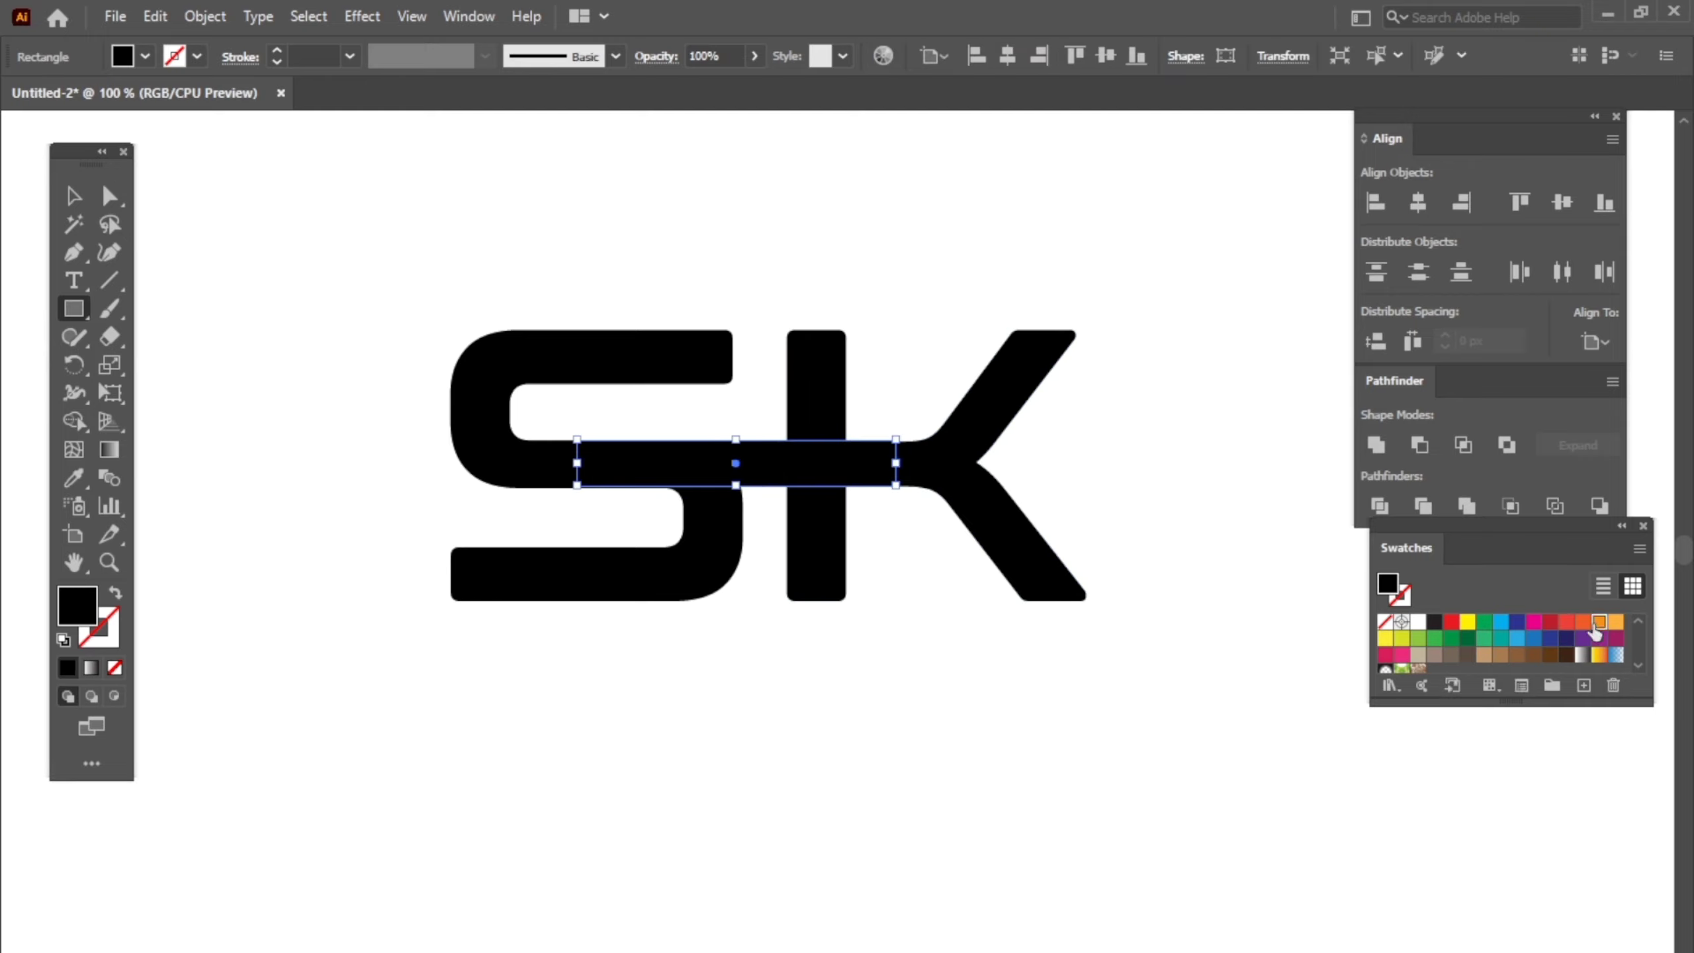
Make the orange bar slightly taller to align with the letter strokes
click(71, 194)
scroll(649, 482, up, 1)
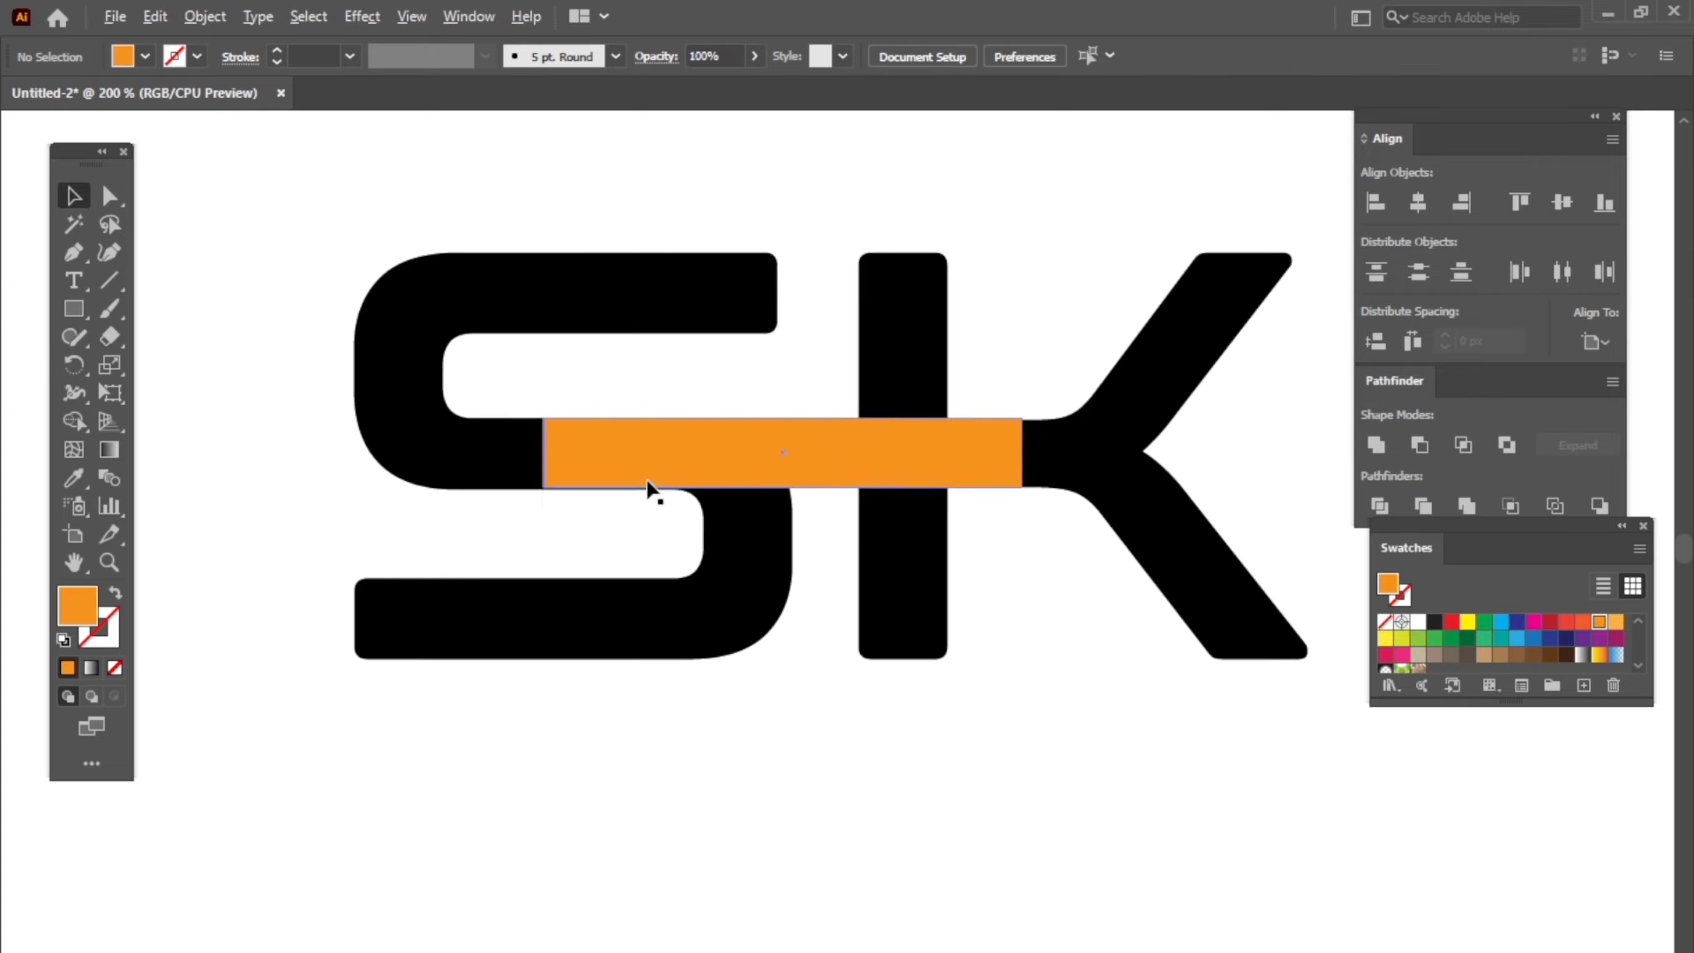
scroll(646, 477, up, 4)
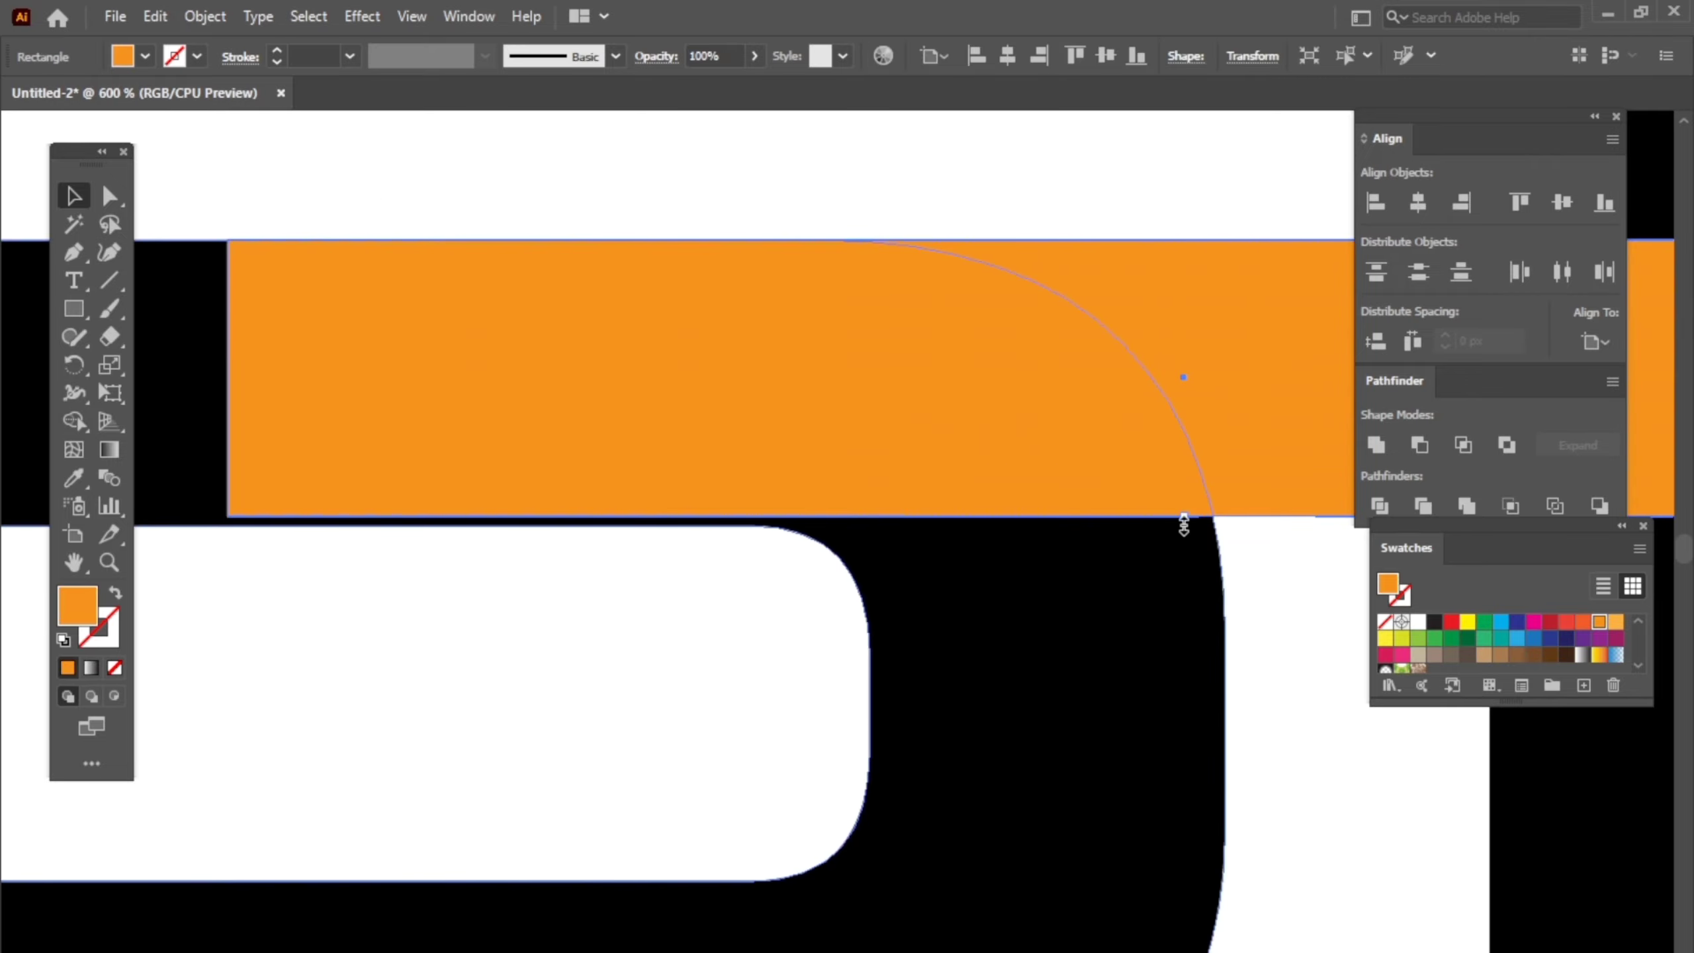
drag(1184, 525, 1194, 528)
scroll(485, 577, down, 1)
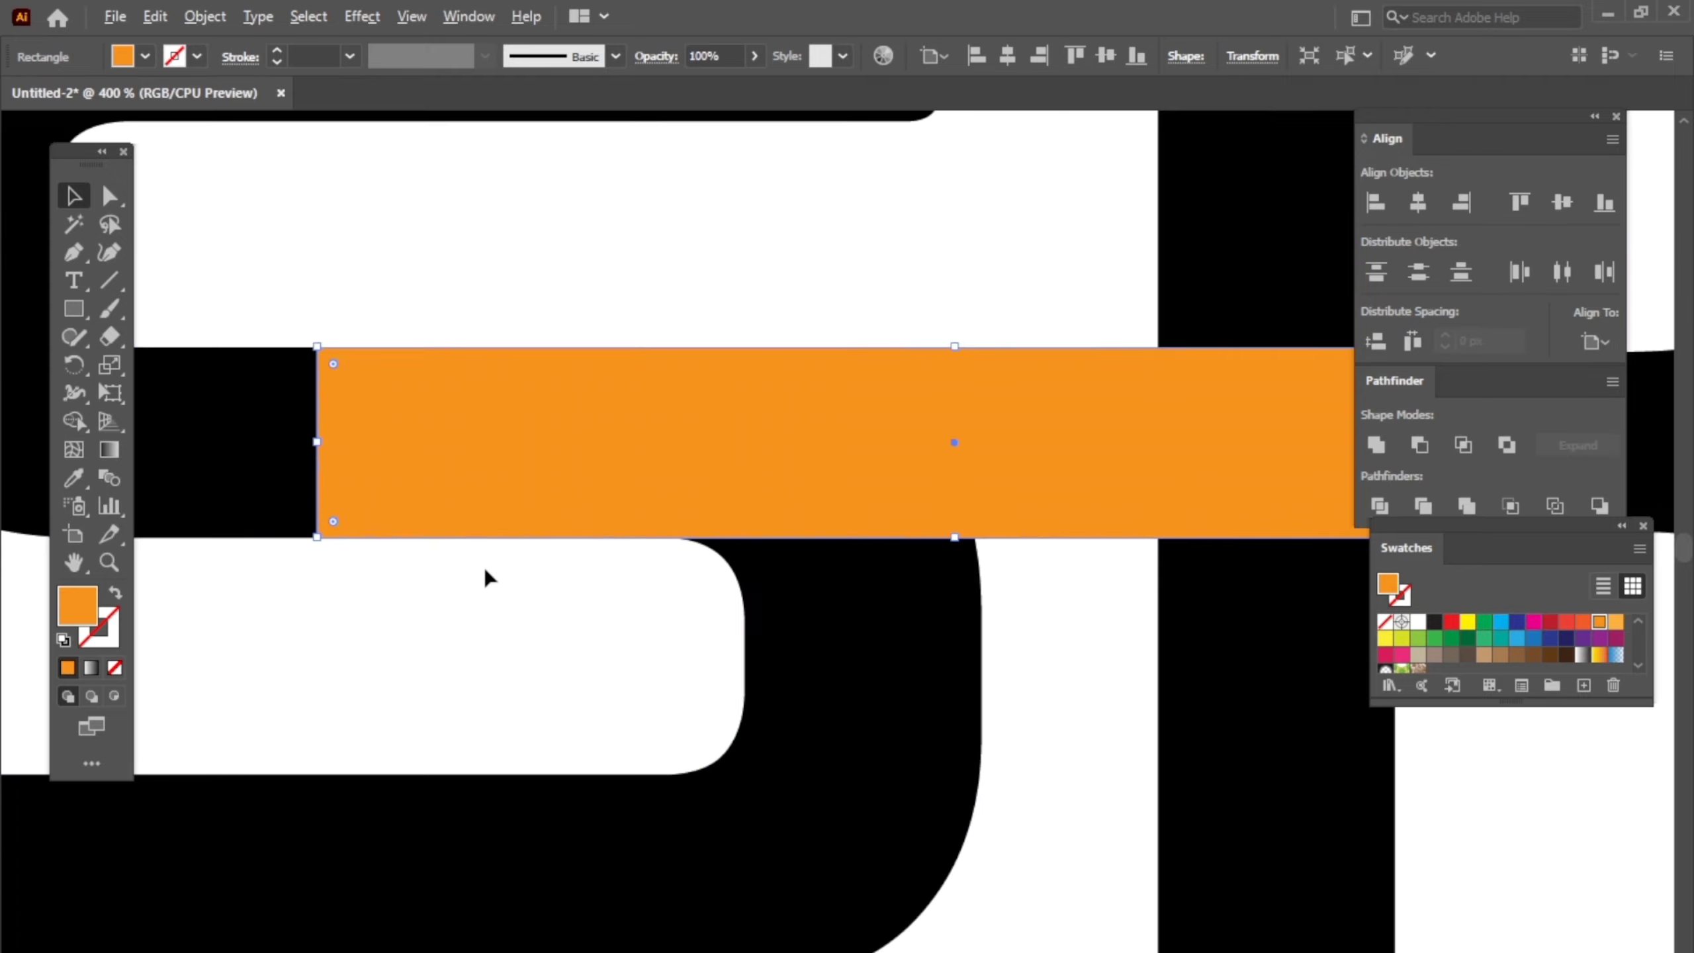
scroll(485, 570, down, 1)
scroll(485, 567, down, 1)
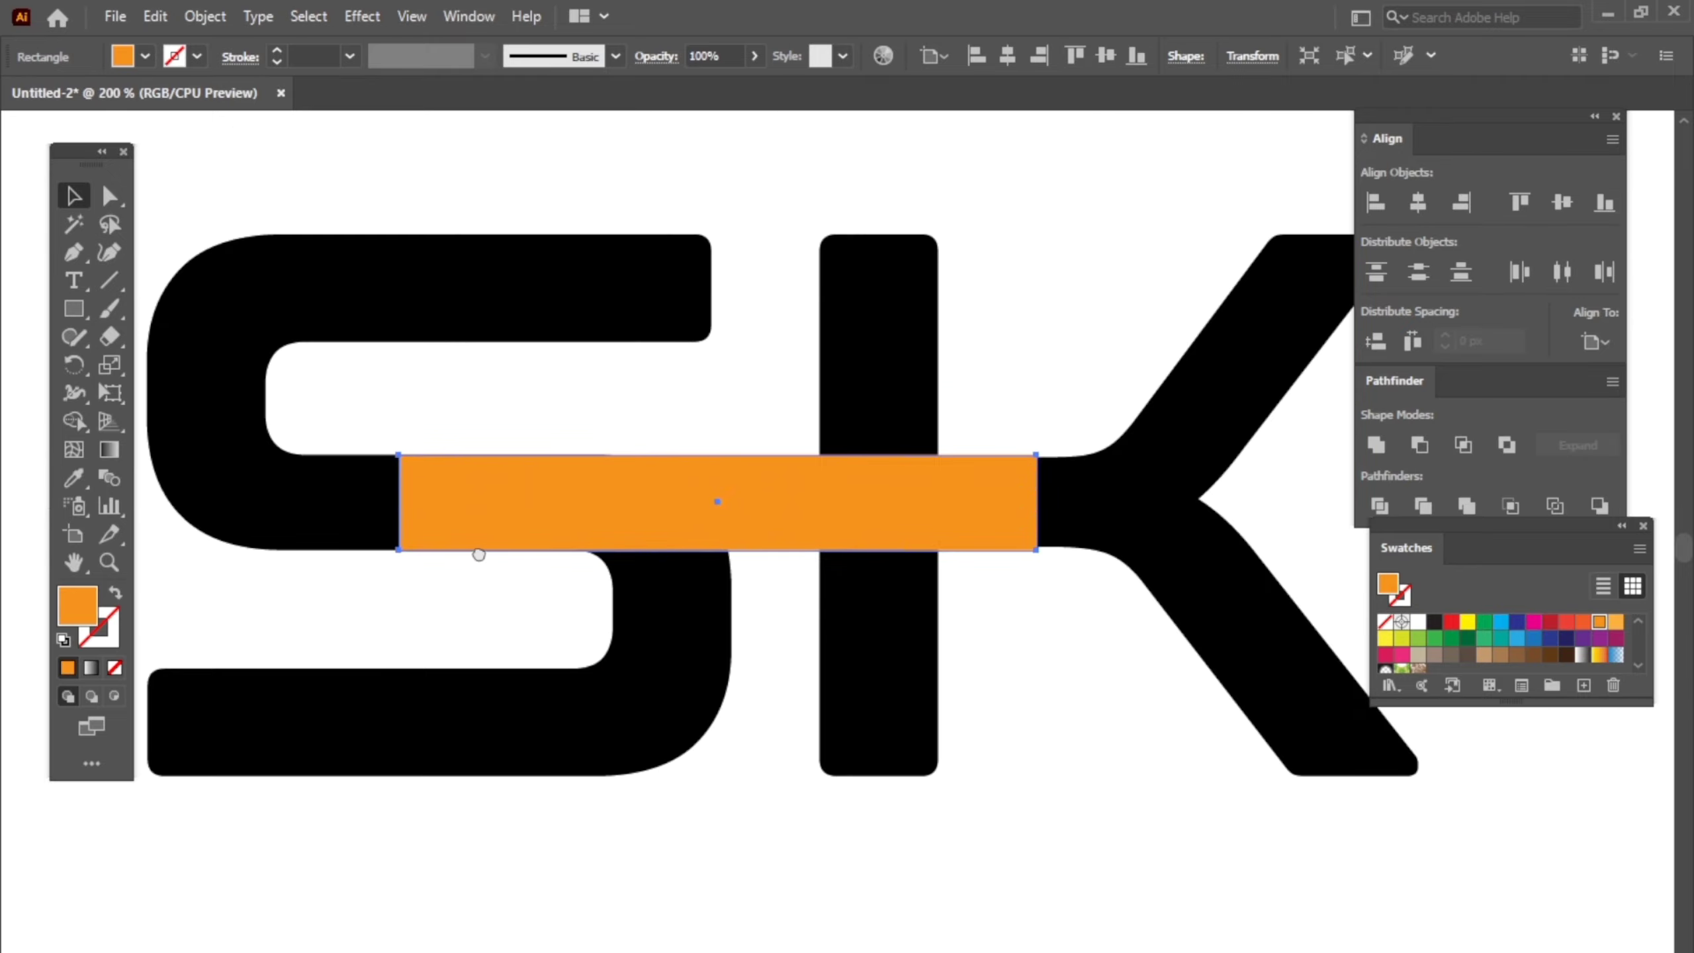
scroll(509, 538, down, 1)
drag(508, 538, 625, 544)
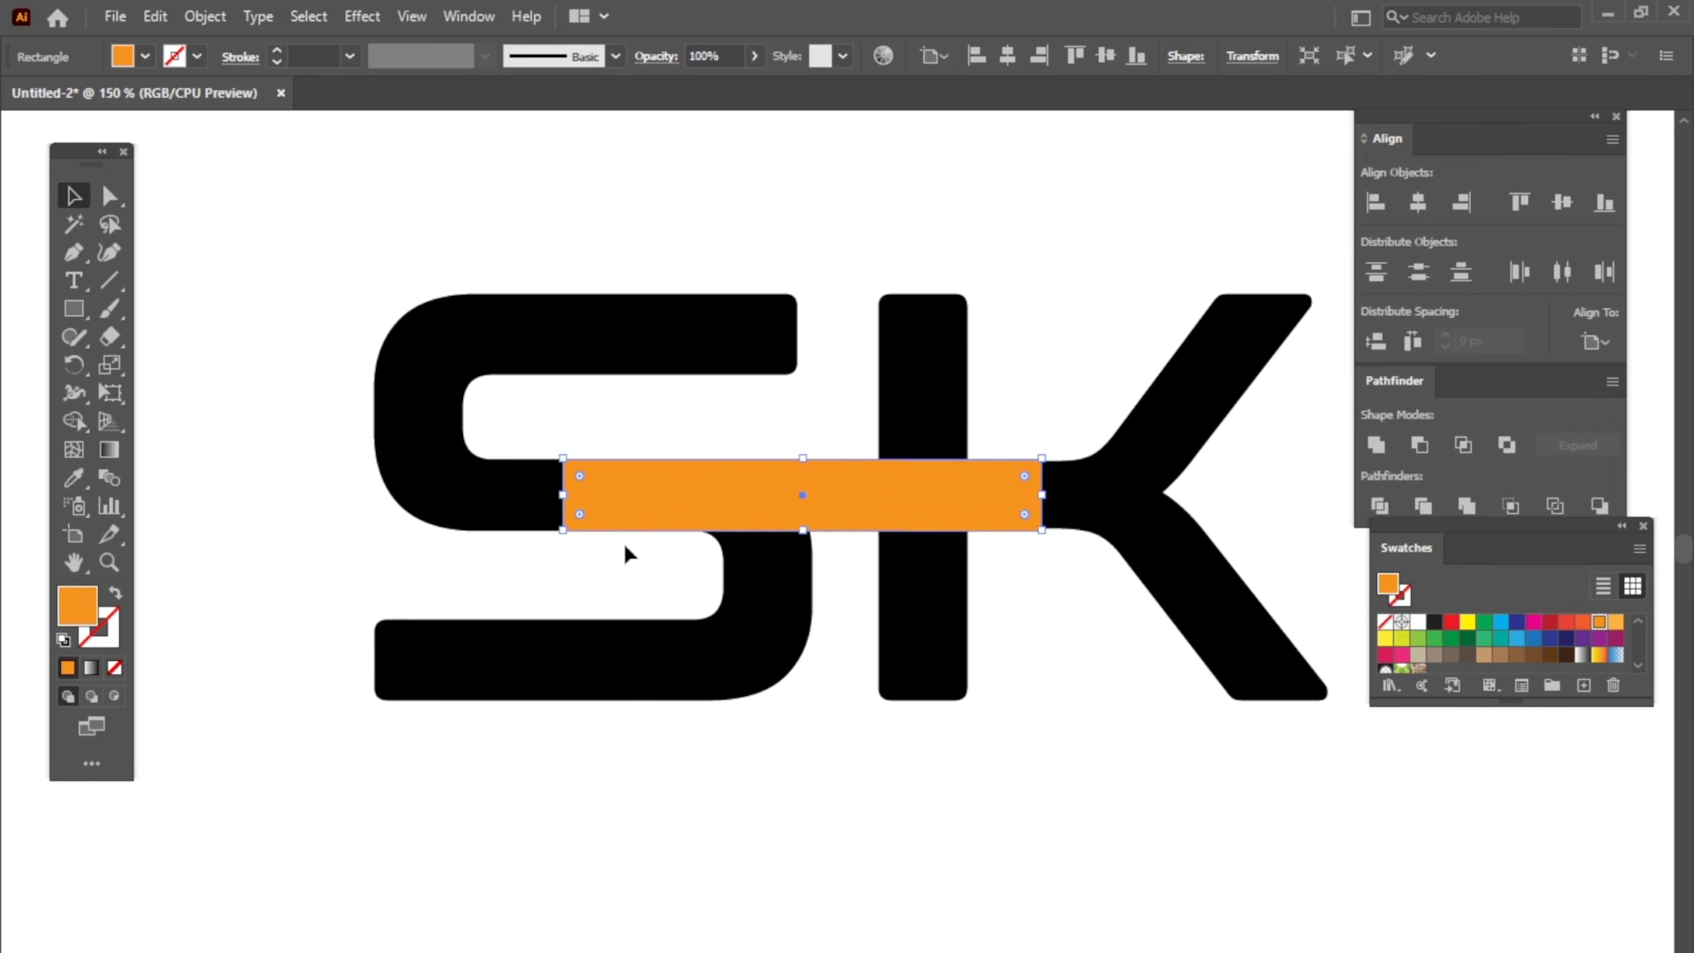
Offset the orange bar by 10 px and fill the new rectangle yellow
click(206, 18)
mouse_move(233, 576)
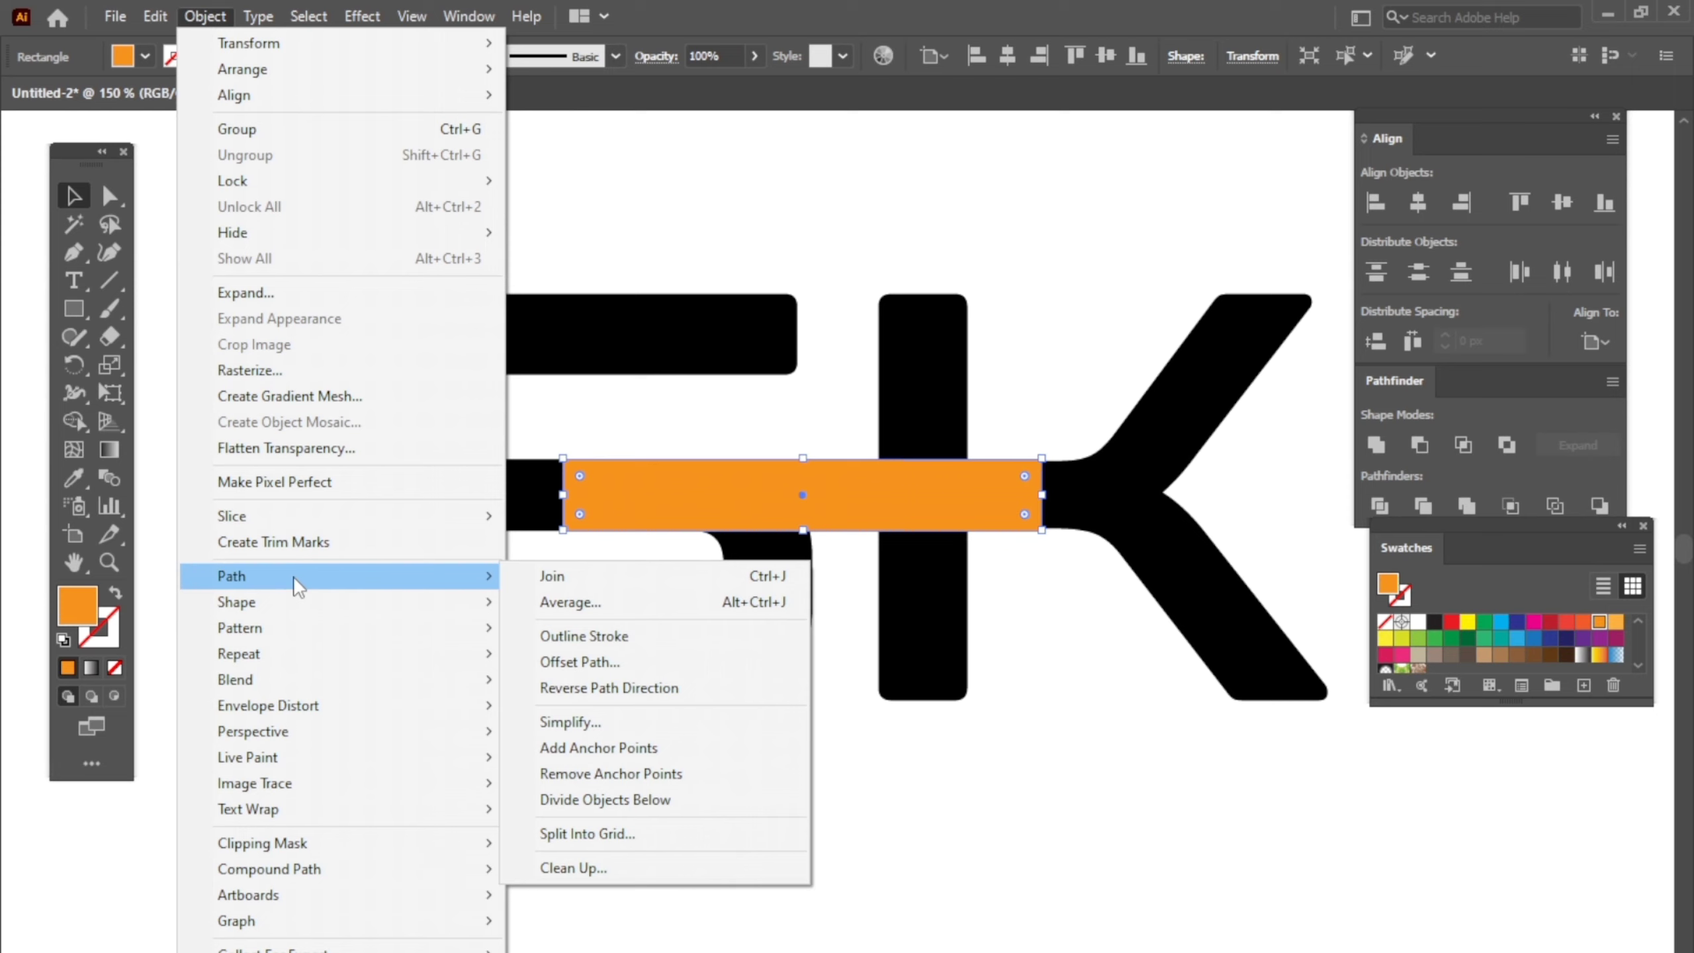
click(638, 661)
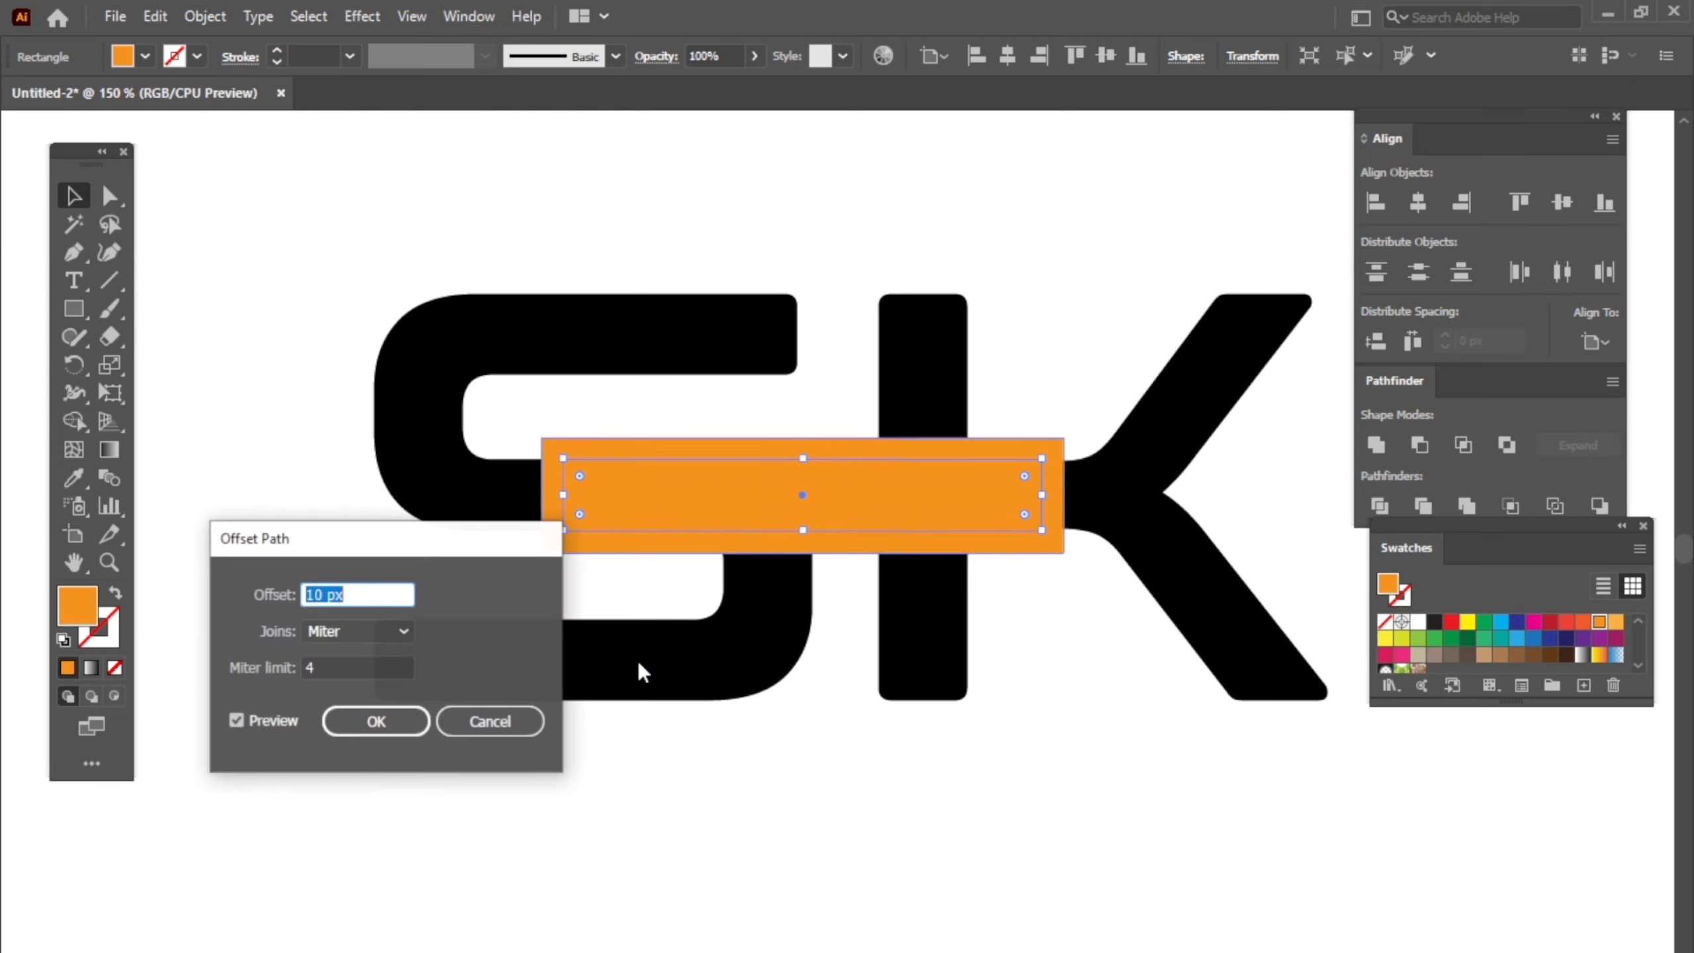
mouse_move(343, 557)
mouse_down()
mouse_move(574, 494)
mouse_move(696, 387)
mouse_up()
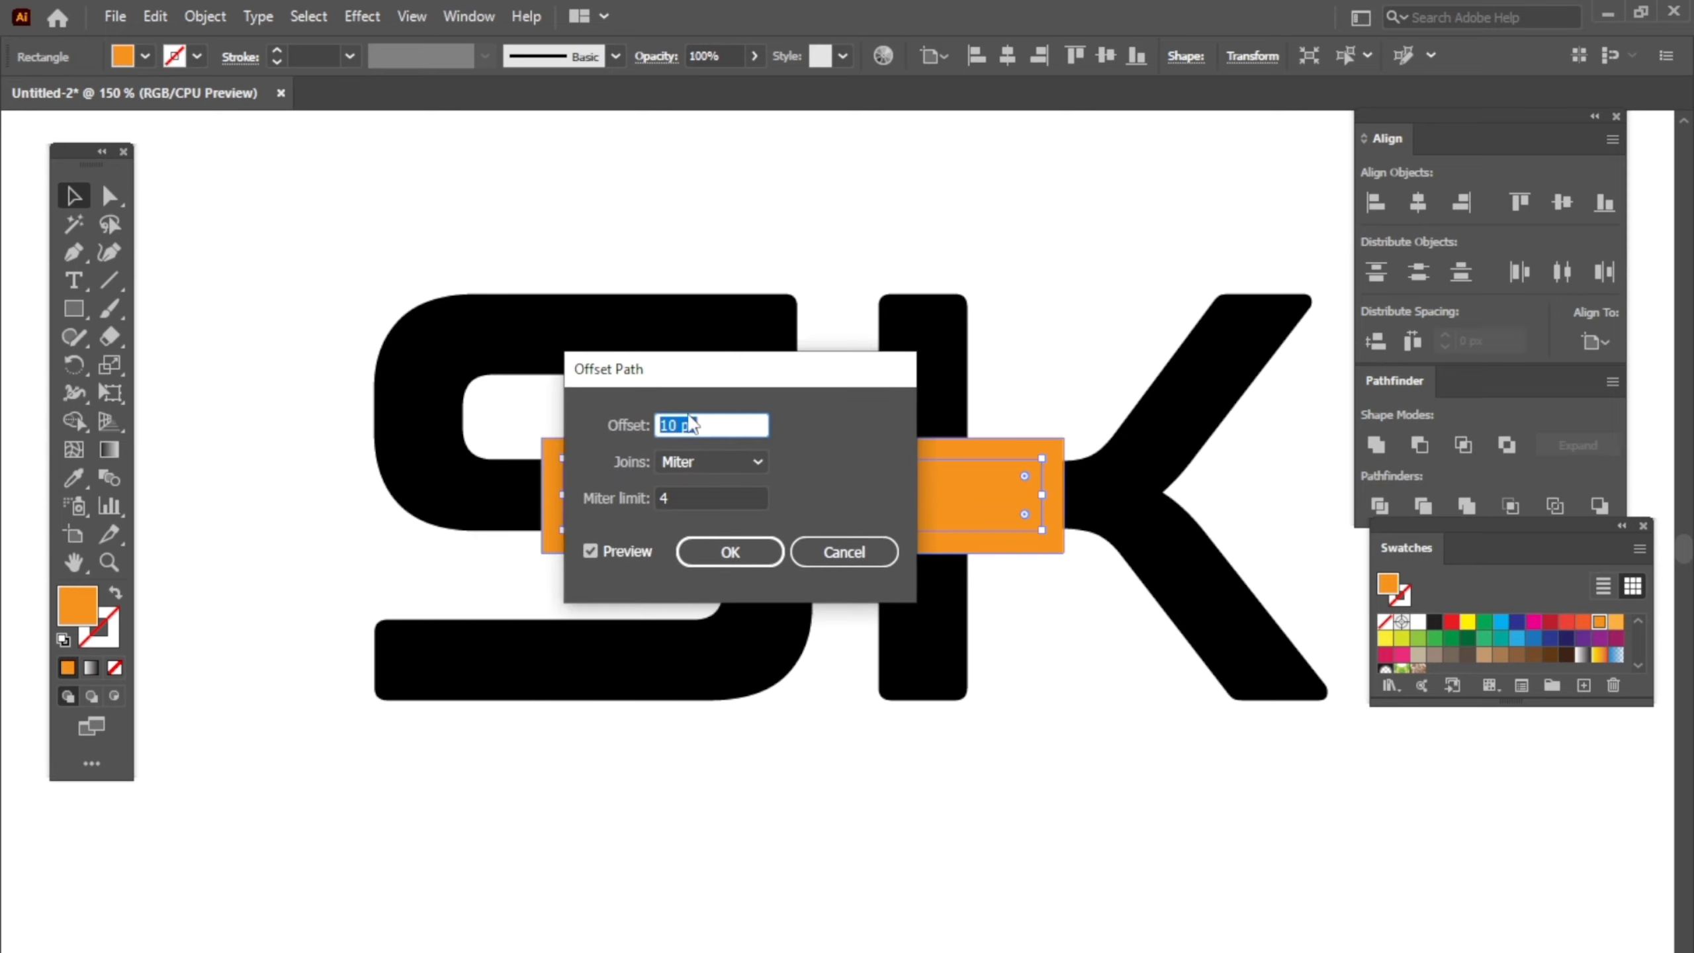
click(730, 552)
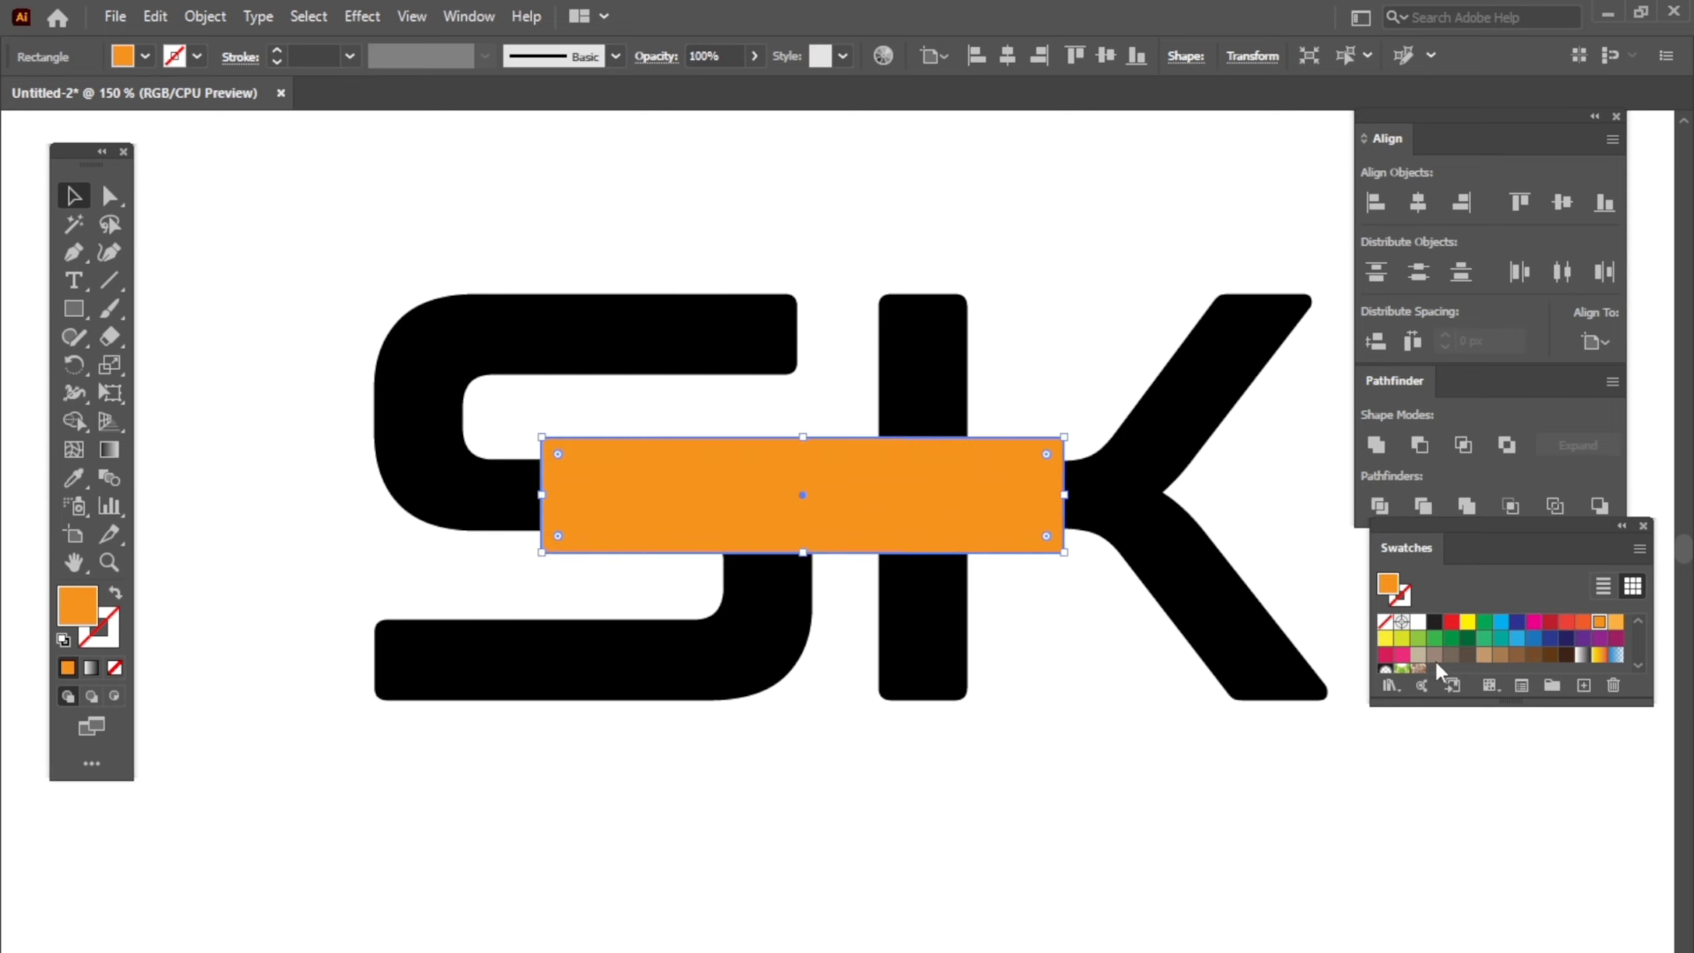
click(1468, 624)
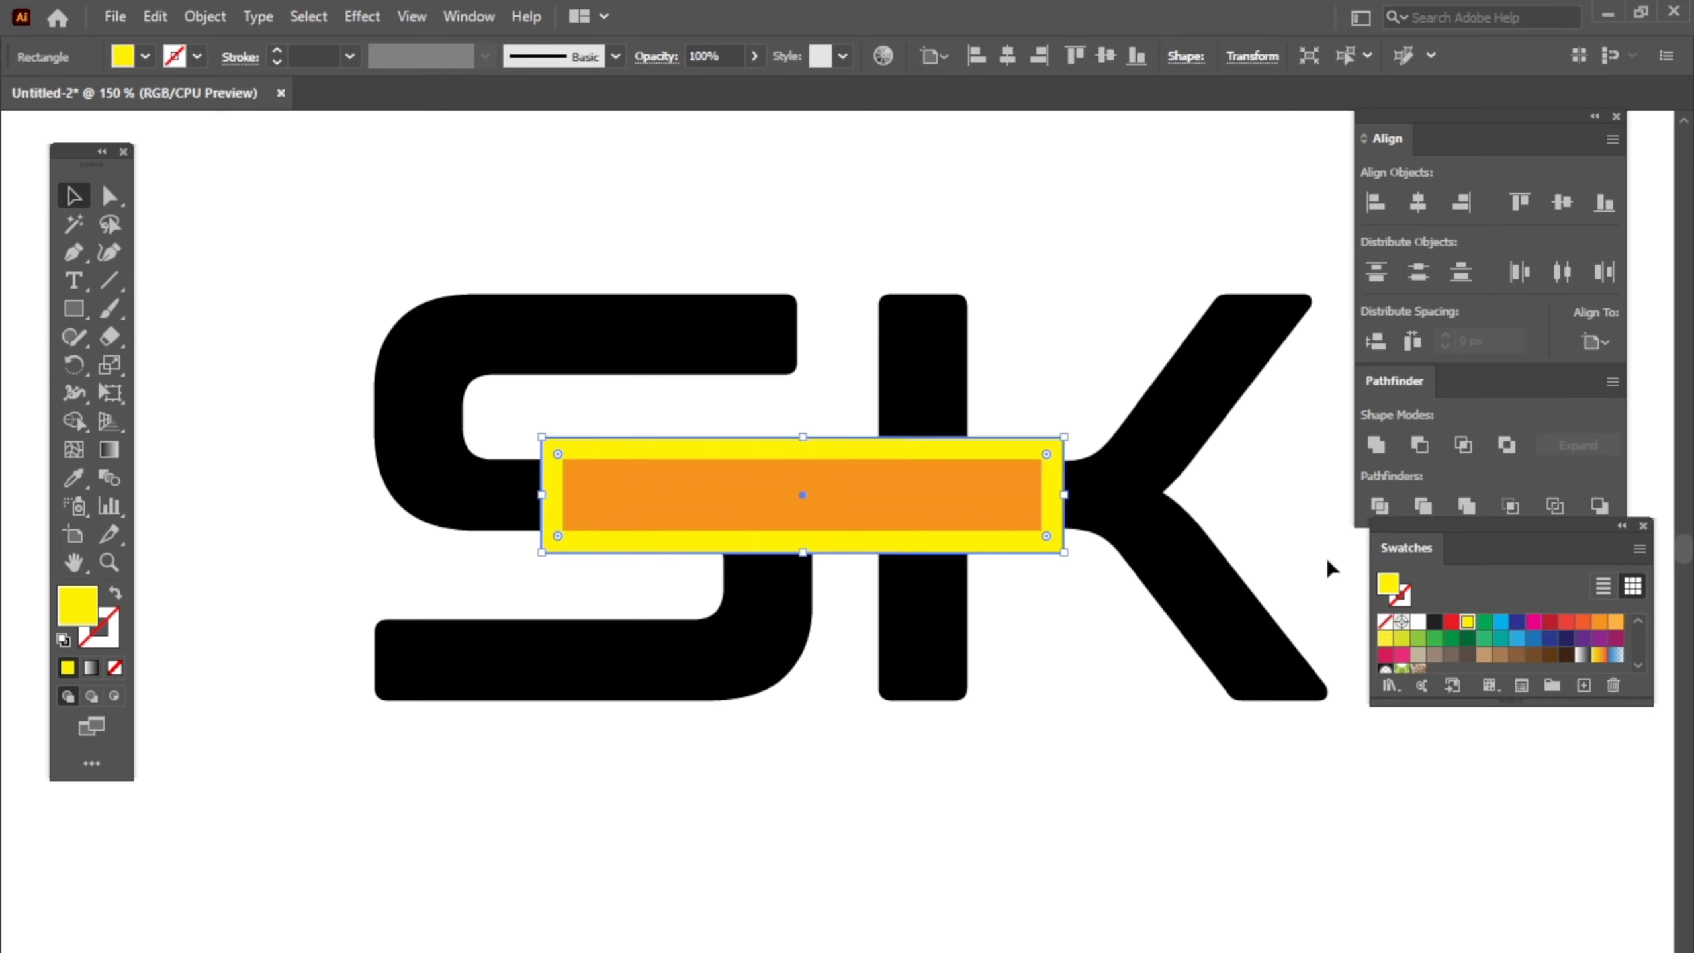
Delete the yellow strips and orange sections inside the S with Shape Builder
drag(423, 207, 1160, 691)
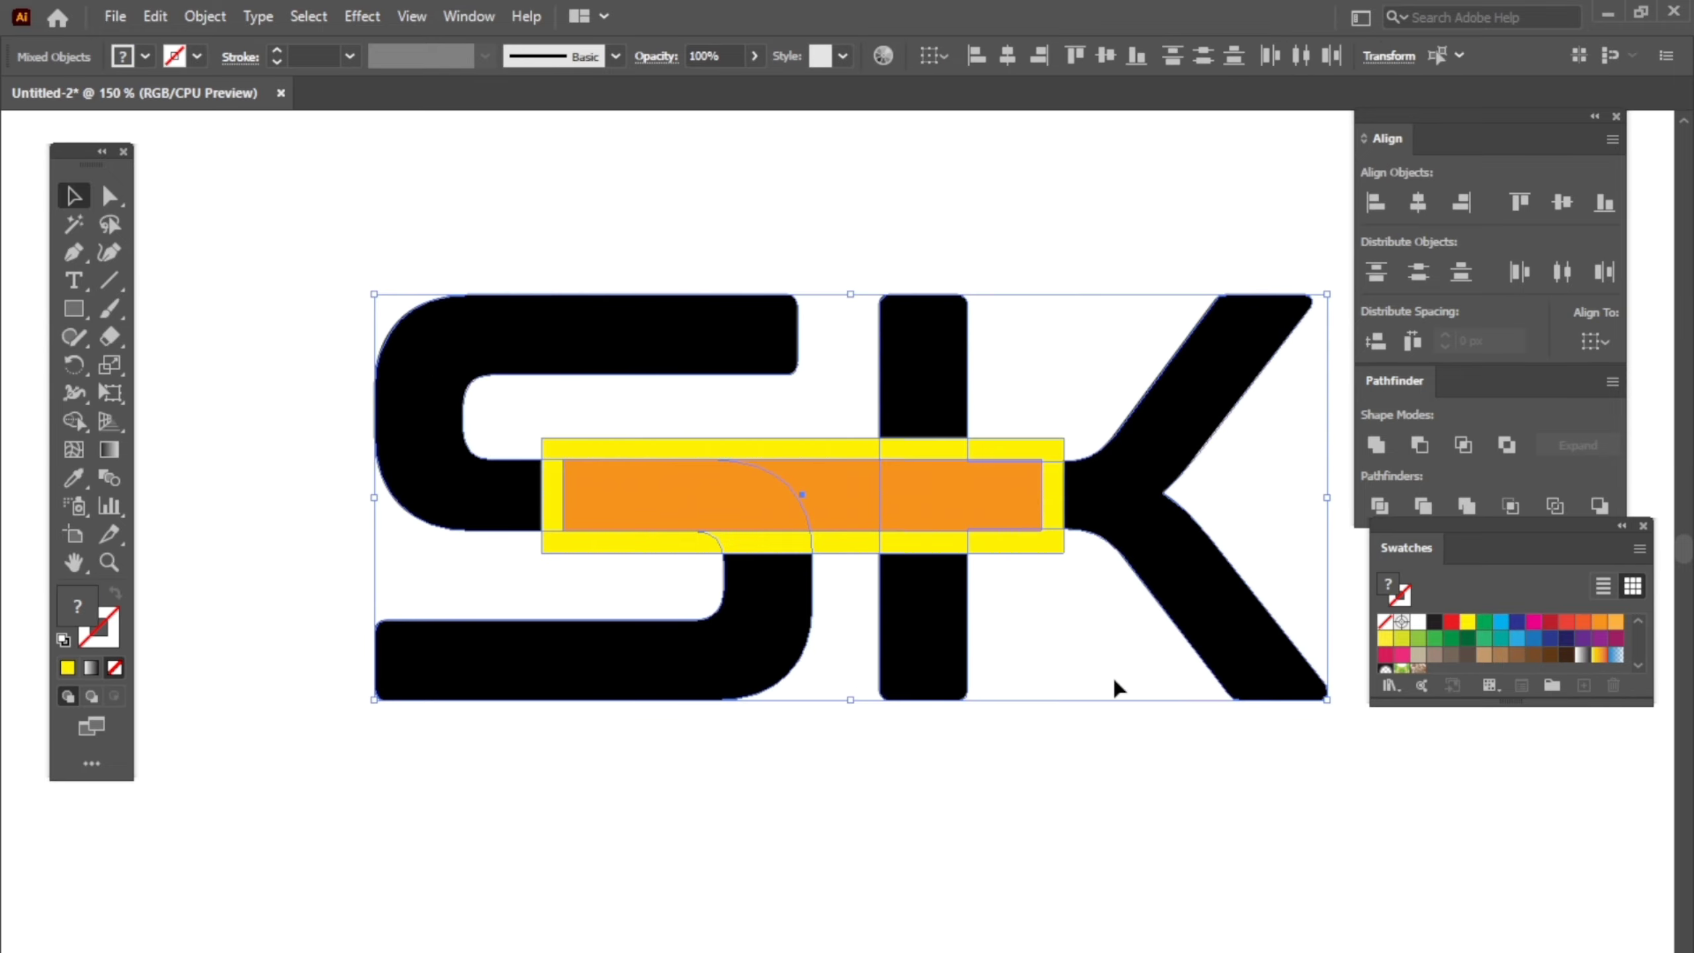
click(74, 427)
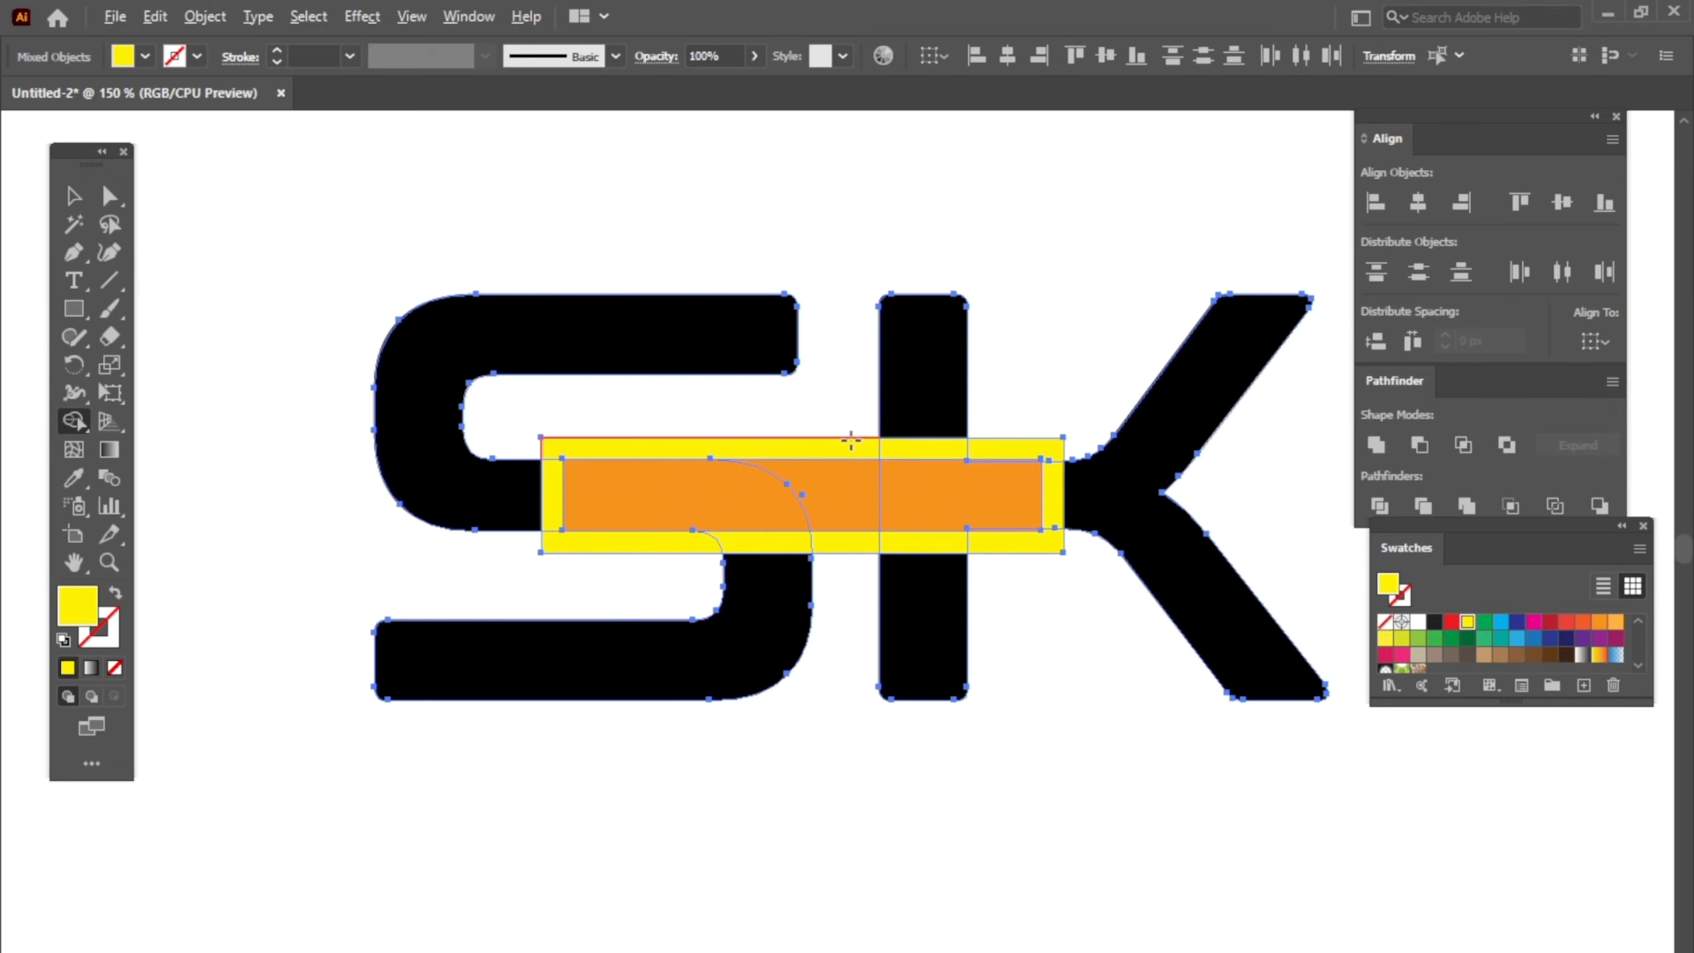
alt+click(920, 449)
alt+click(1013, 448)
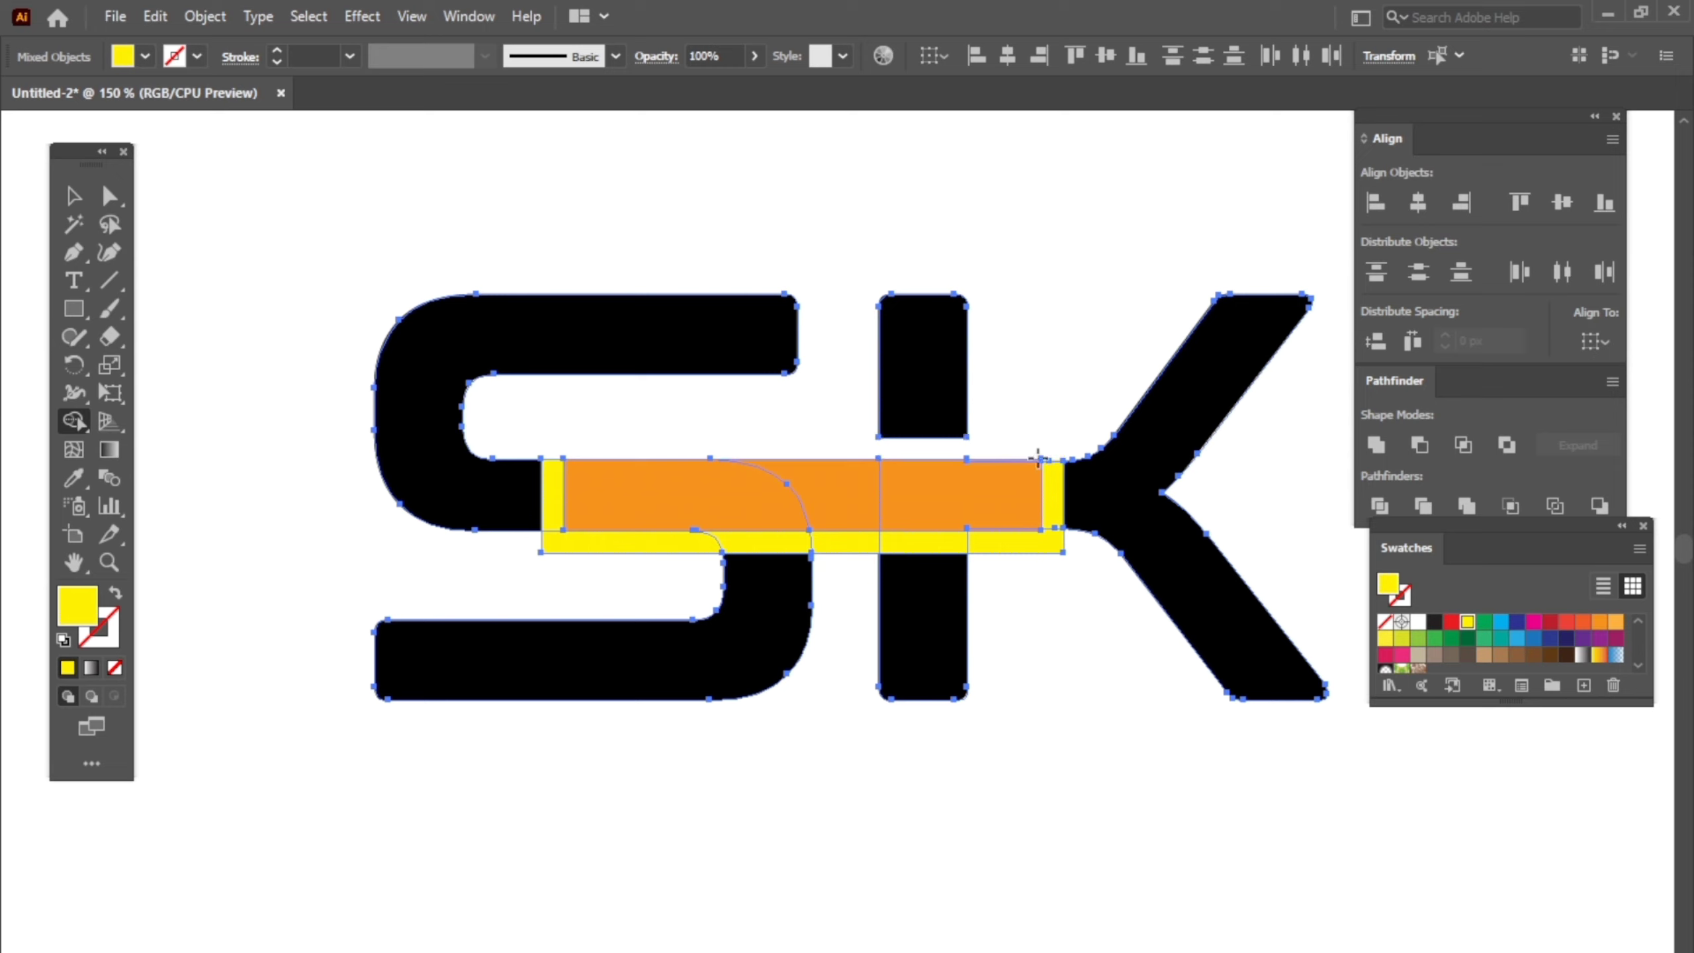
alt+click(1047, 542)
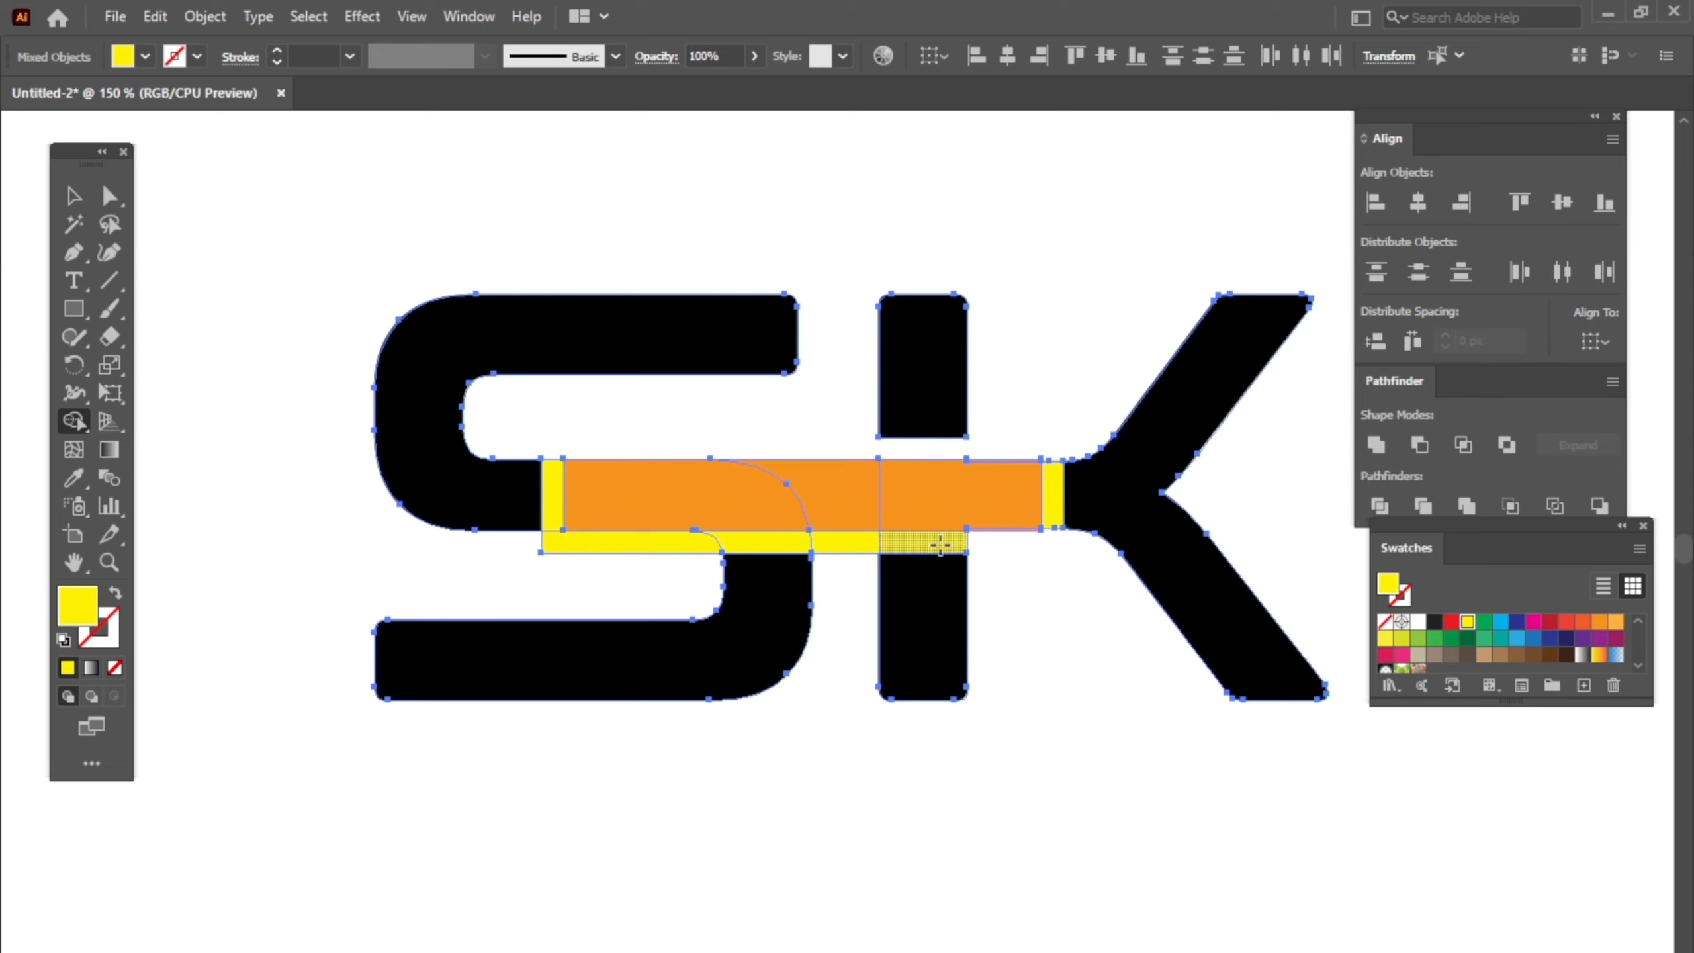
alt+click(934, 542)
alt+click(847, 542)
alt+click(782, 544)
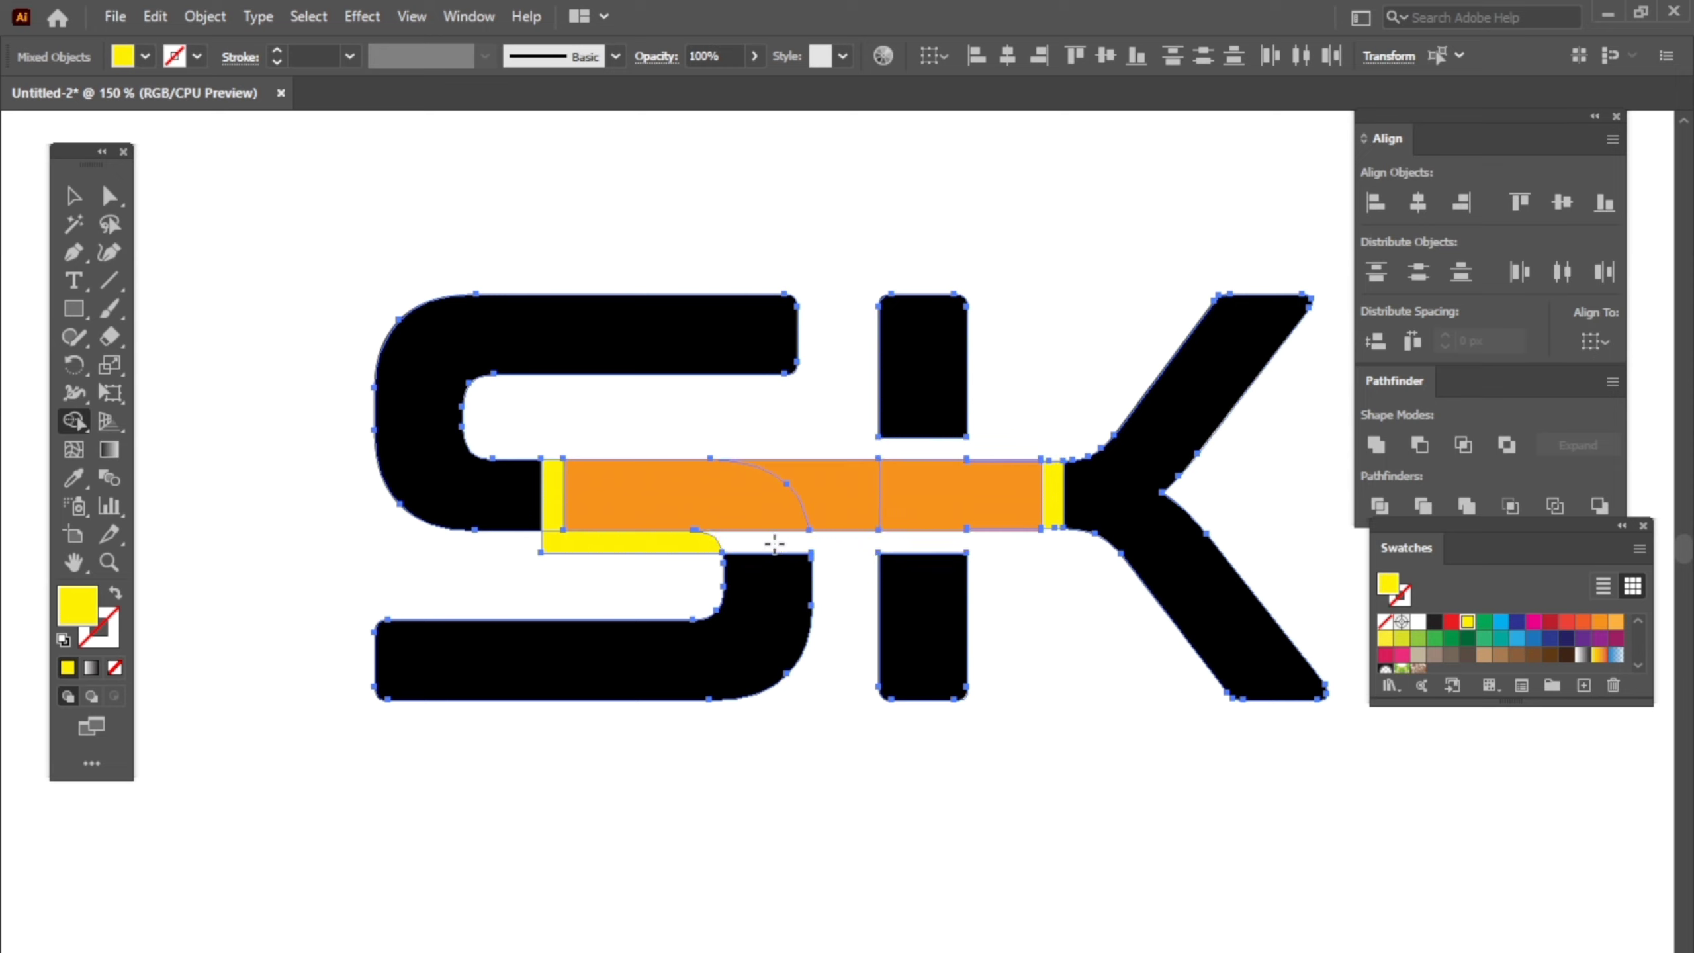
alt+click(661, 544)
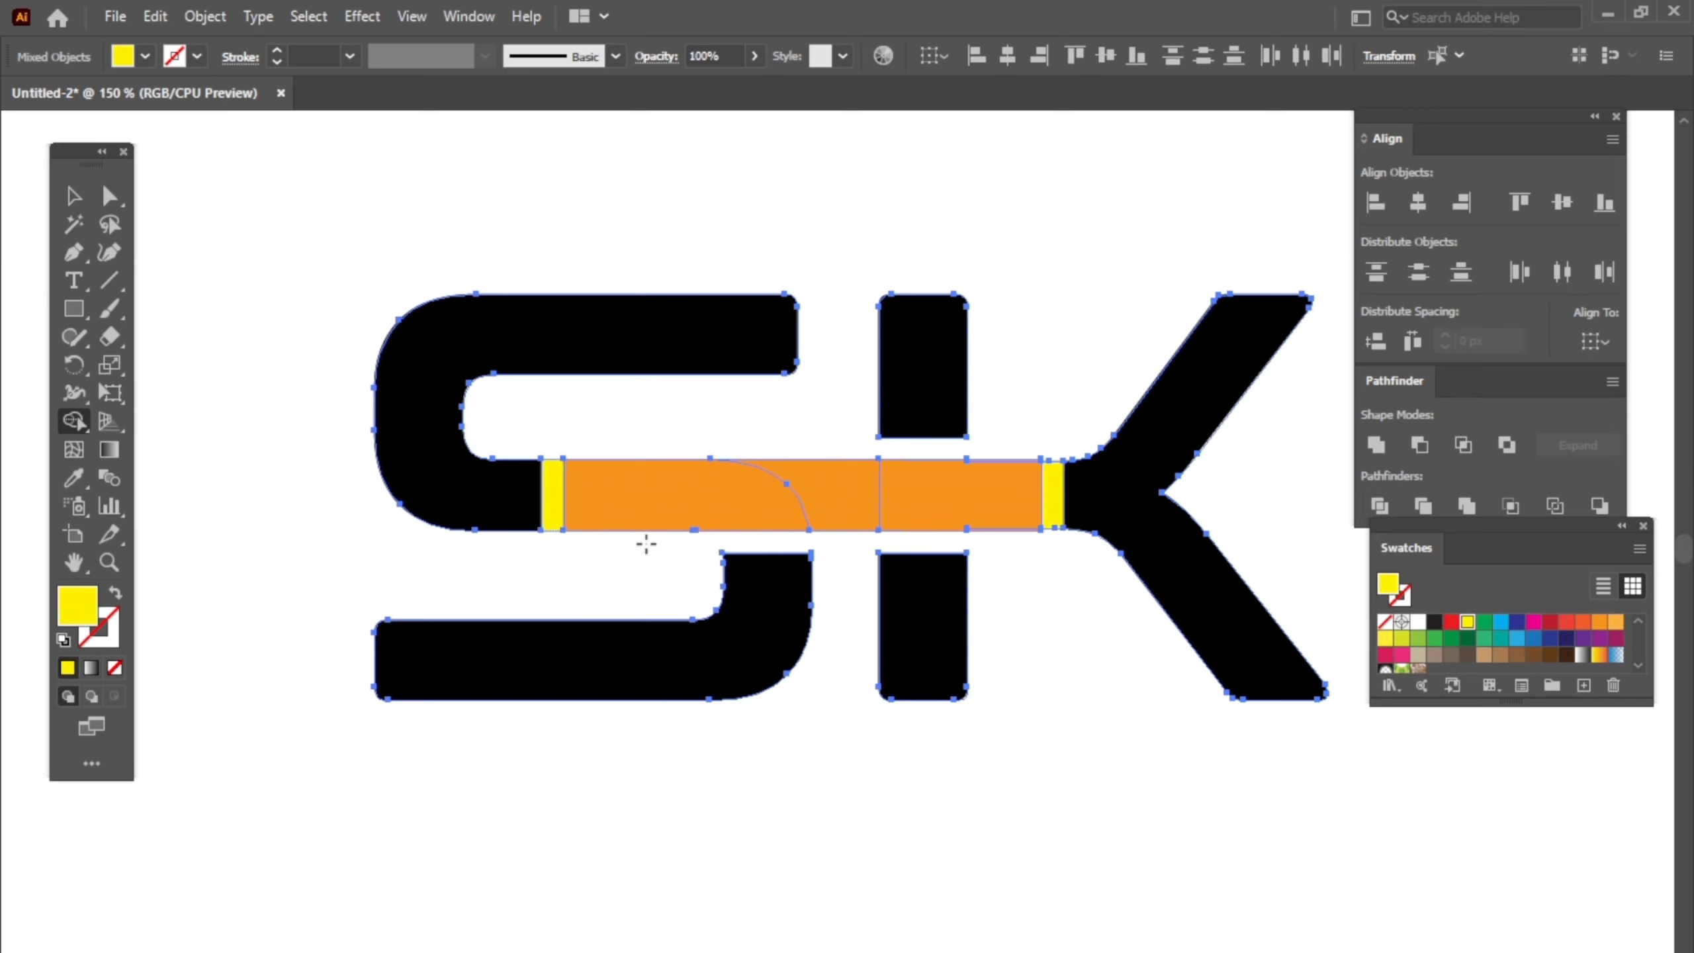
alt+click(551, 508)
alt+click(681, 524)
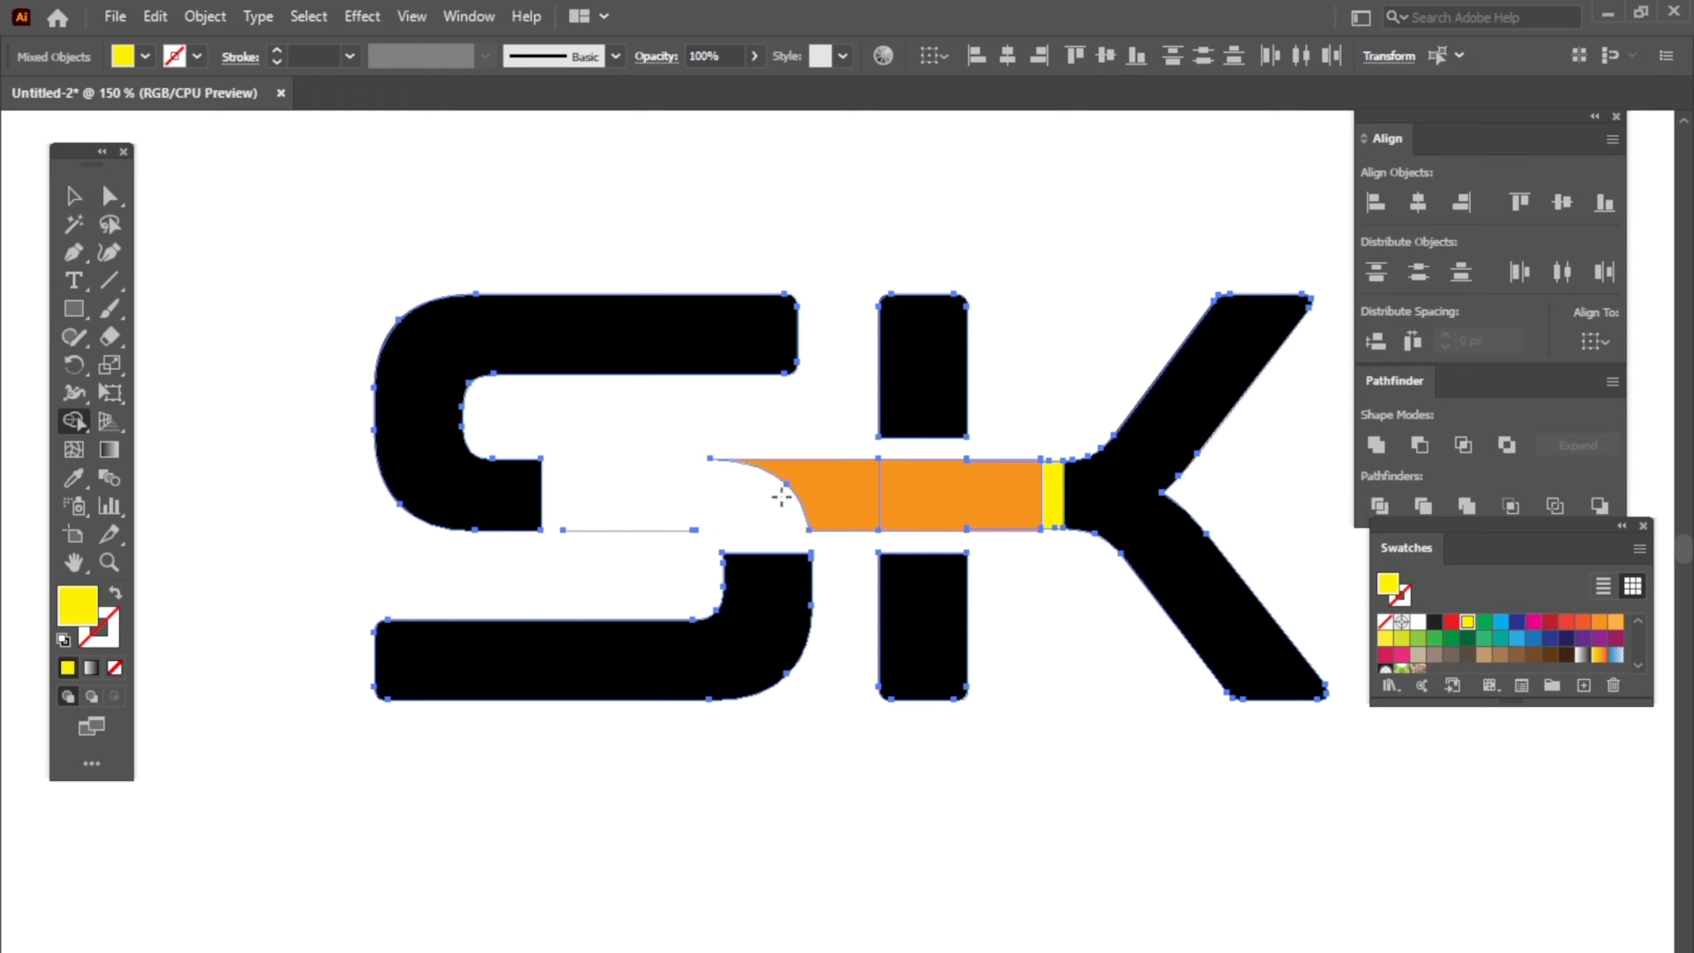
alt+click(841, 490)
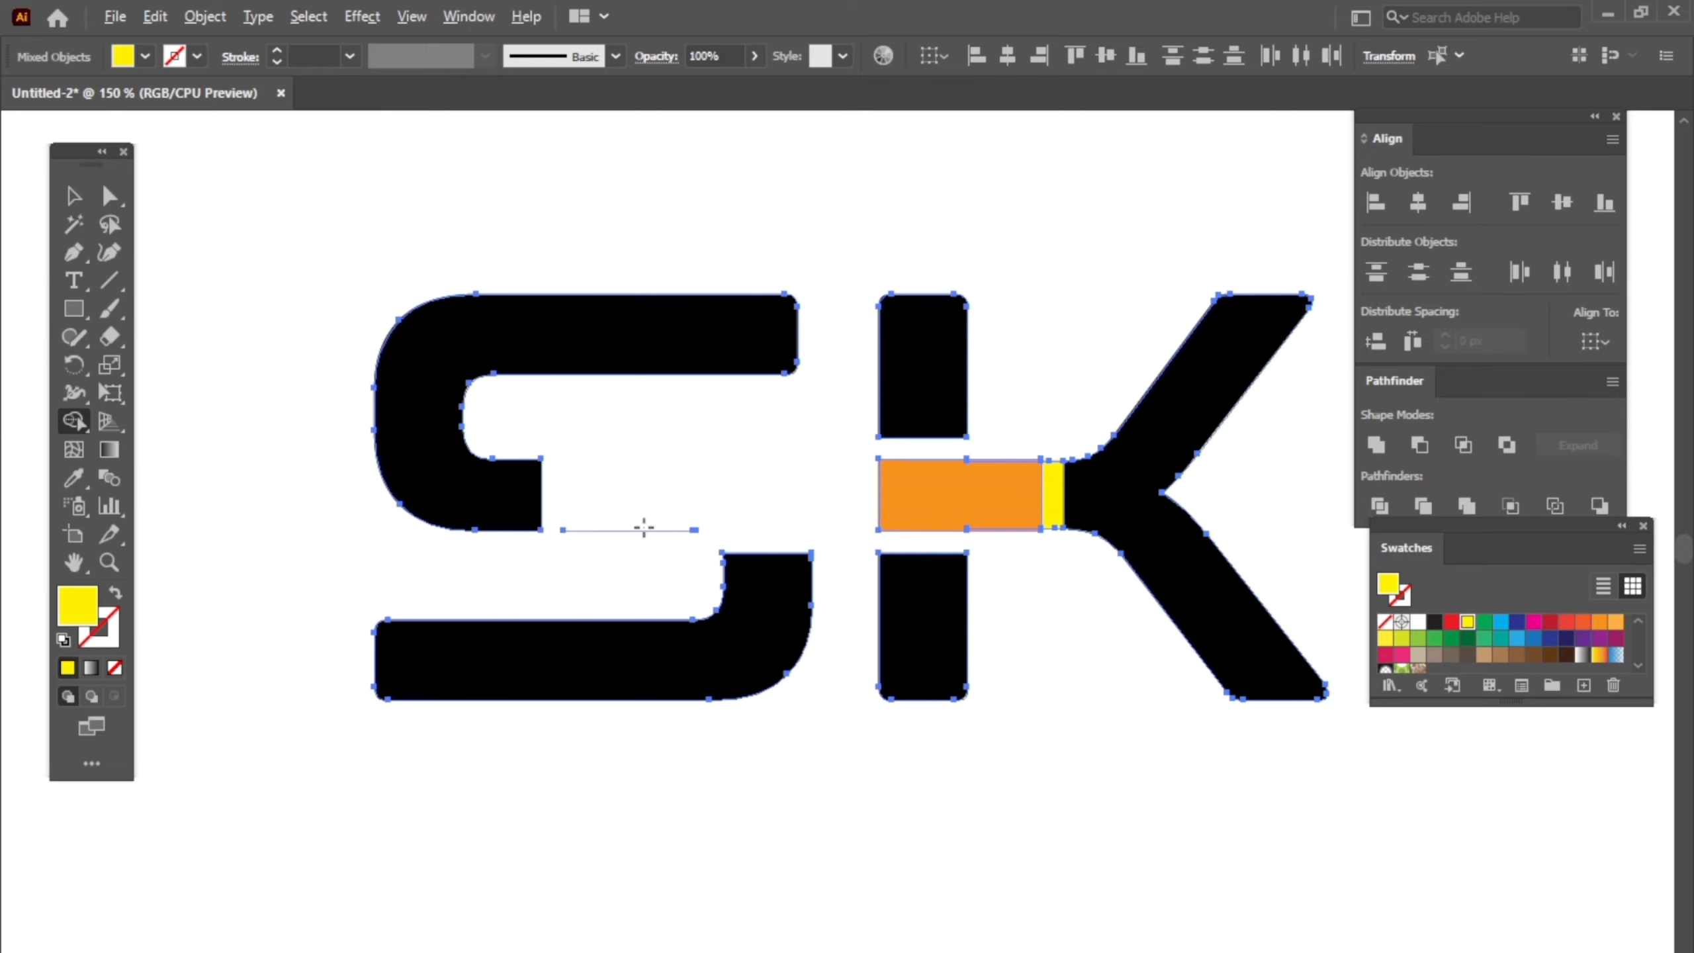
Merge the orange piece into the K and select the S bar's right anchors
click(74, 195)
click(267, 267)
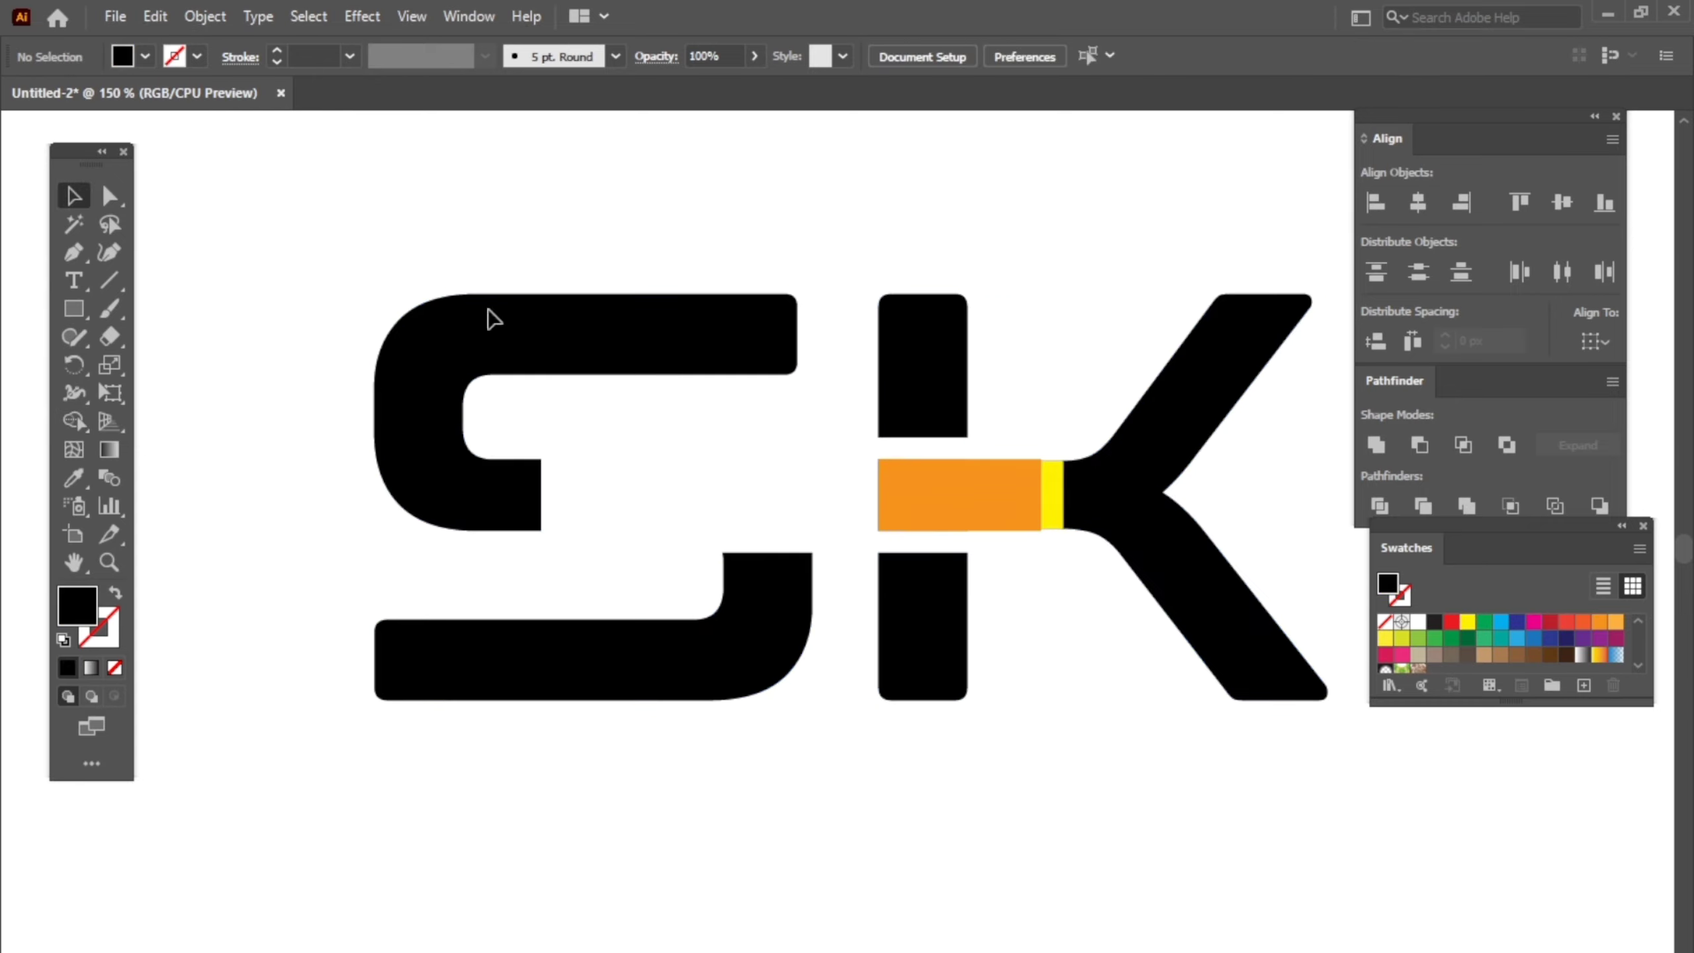
click(936, 501)
drag(929, 492, 1018, 501)
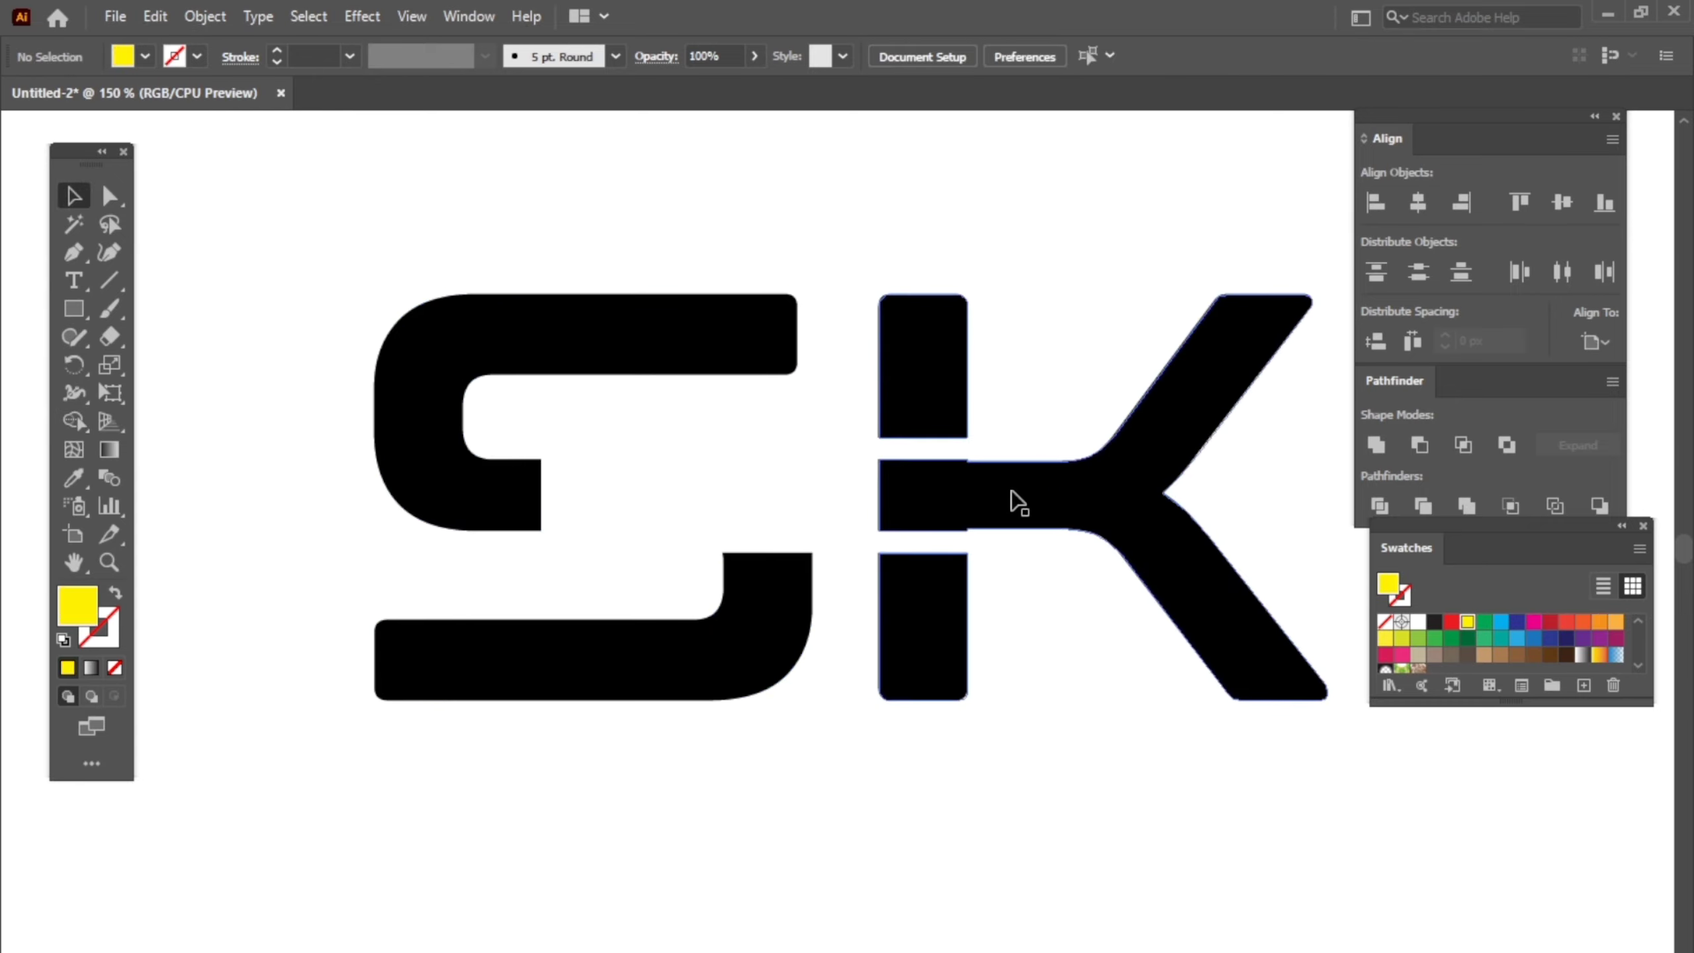
click(110, 196)
mouse_move(523, 425)
mouse_down()
mouse_move(575, 564)
mouse_move(1127, 534)
mouse_up()
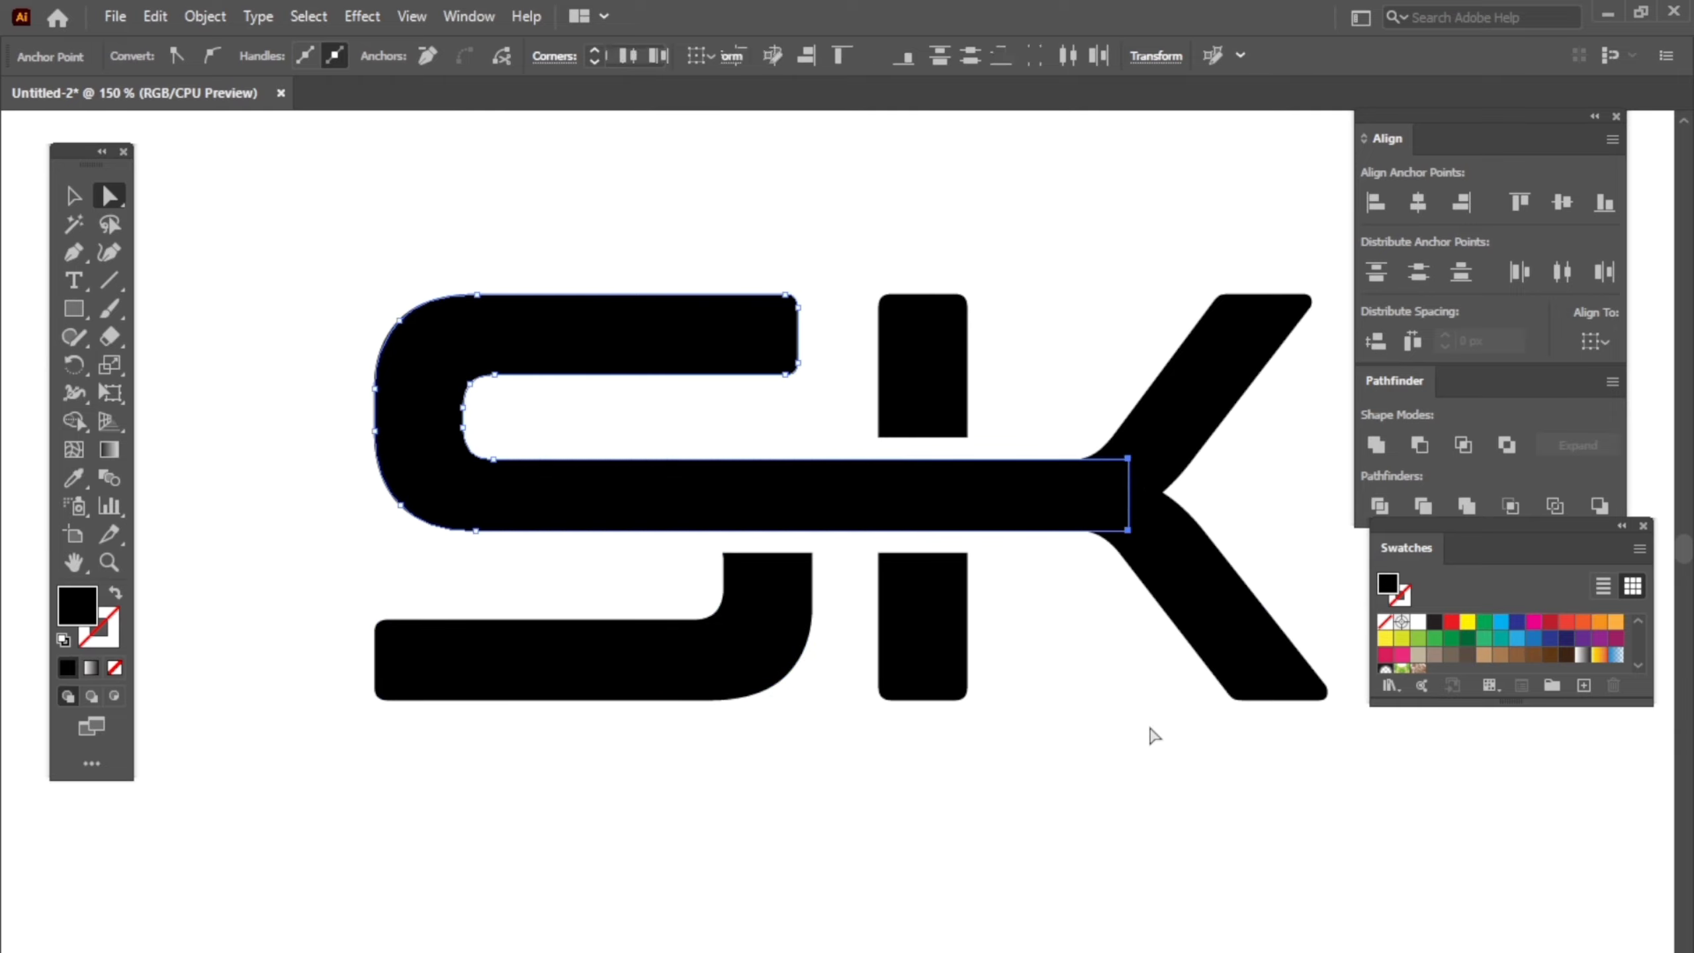
Unite the K, stretched middle bar and top of the S into one shape
click(1155, 735)
click(73, 196)
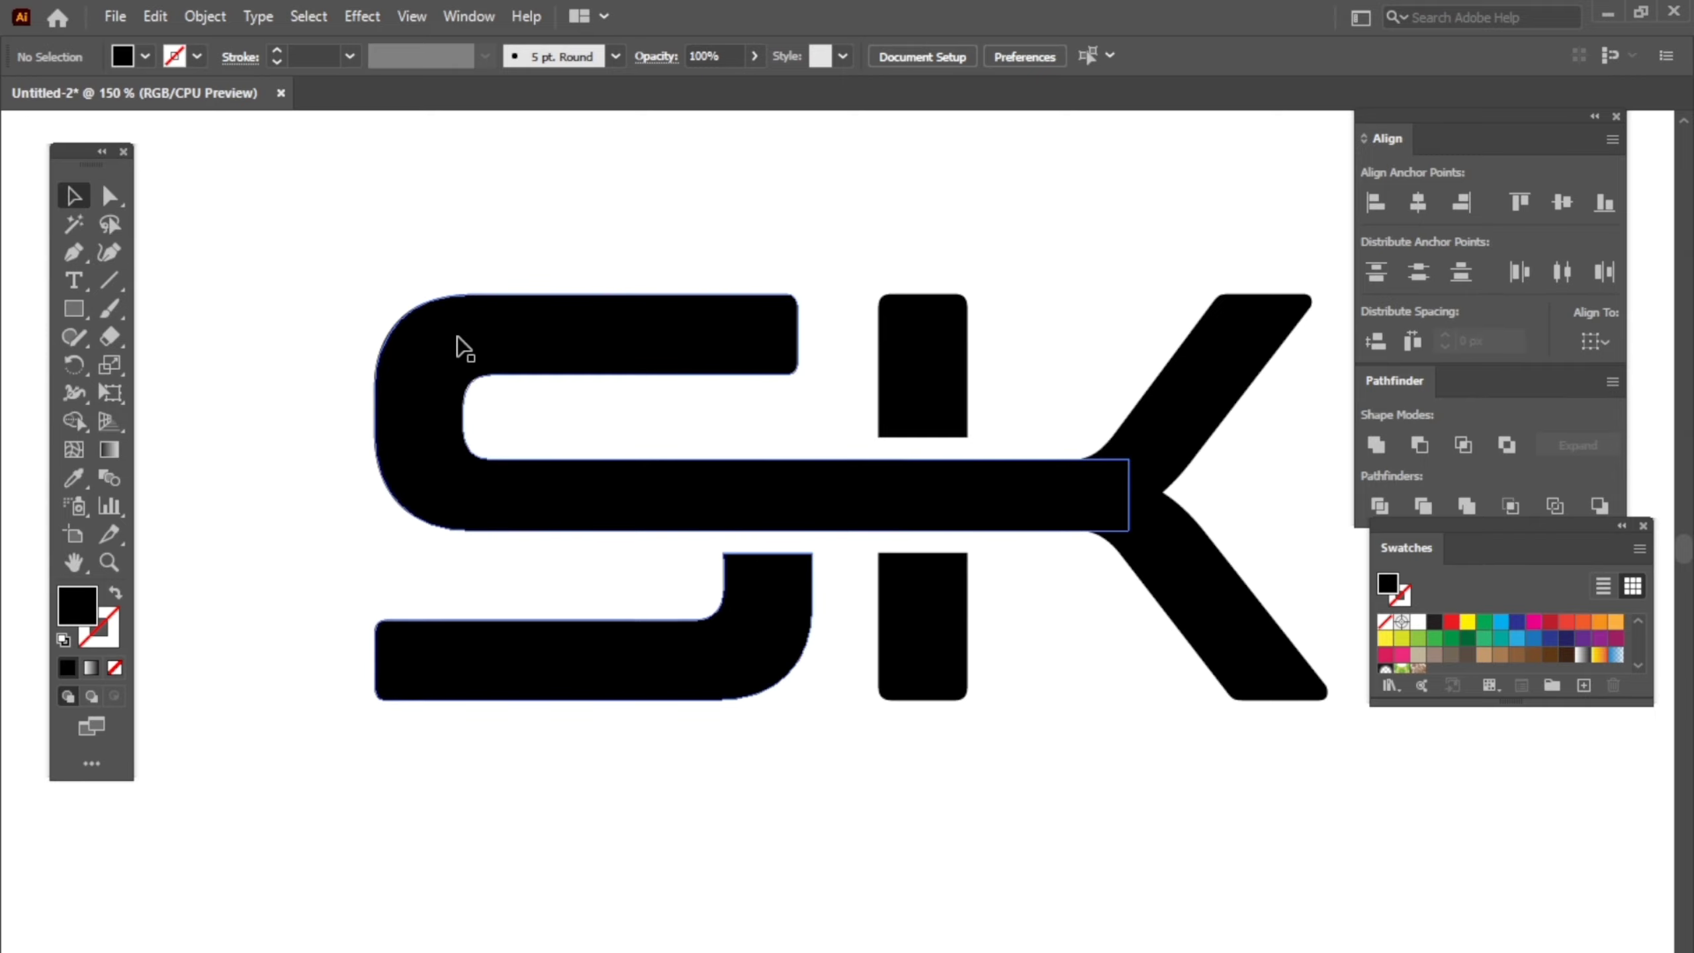
click(458, 350)
shift+click(1164, 397)
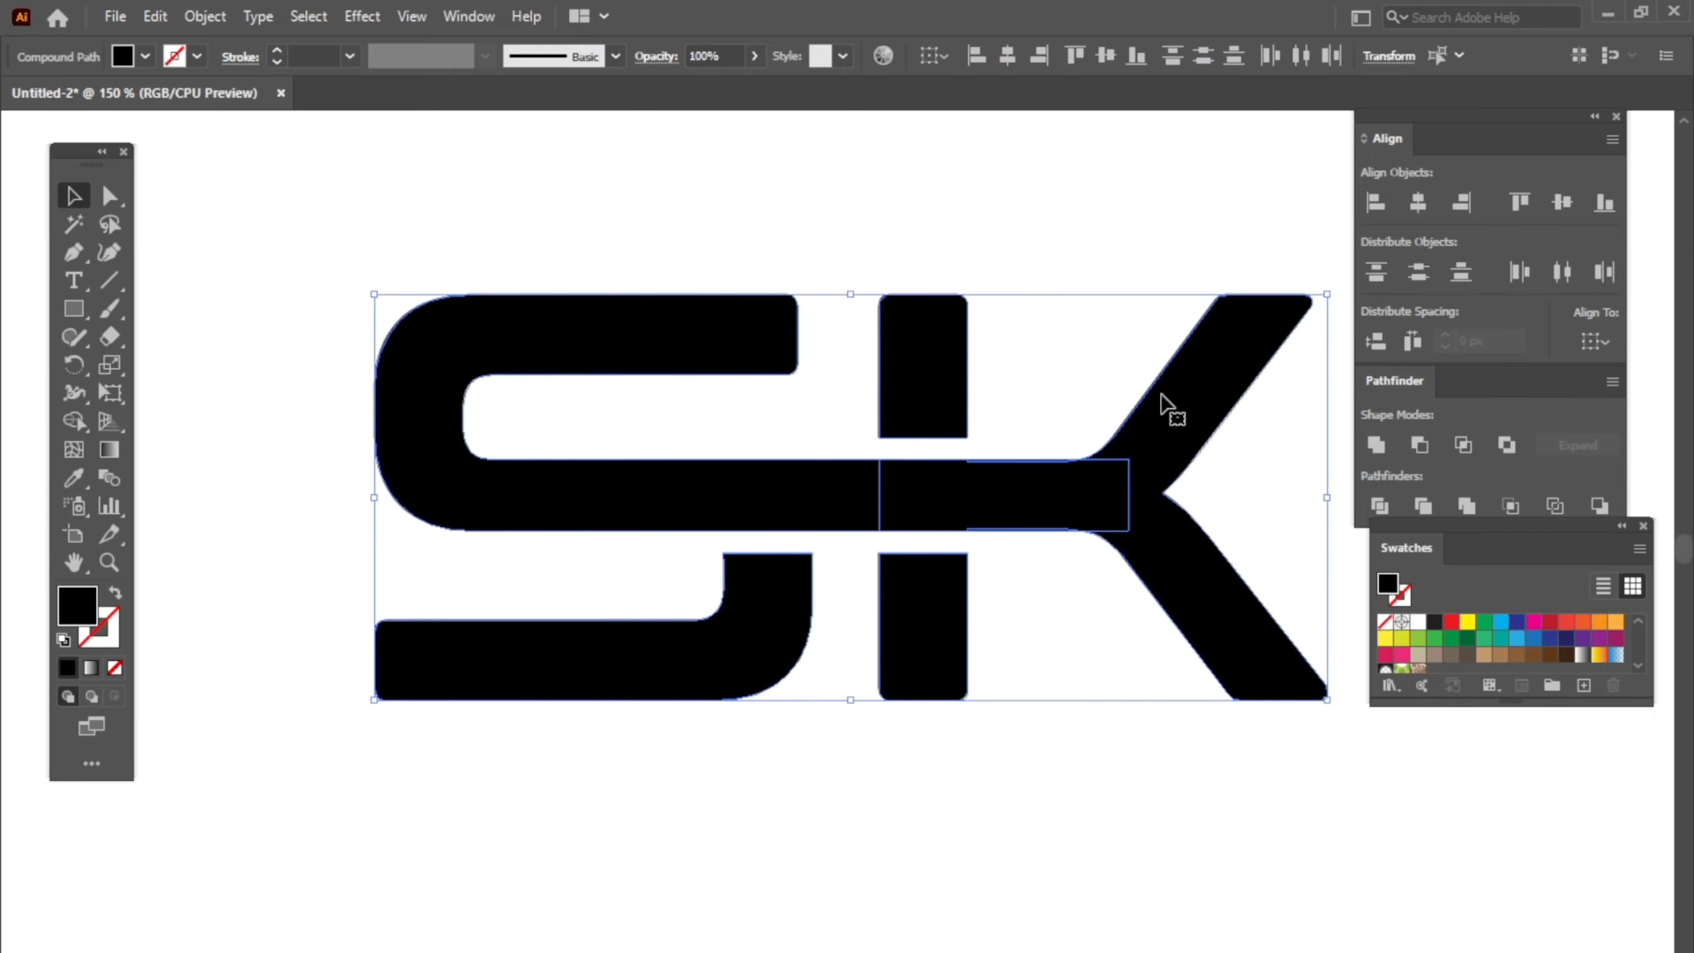
drag(1157, 400, 1139, 393)
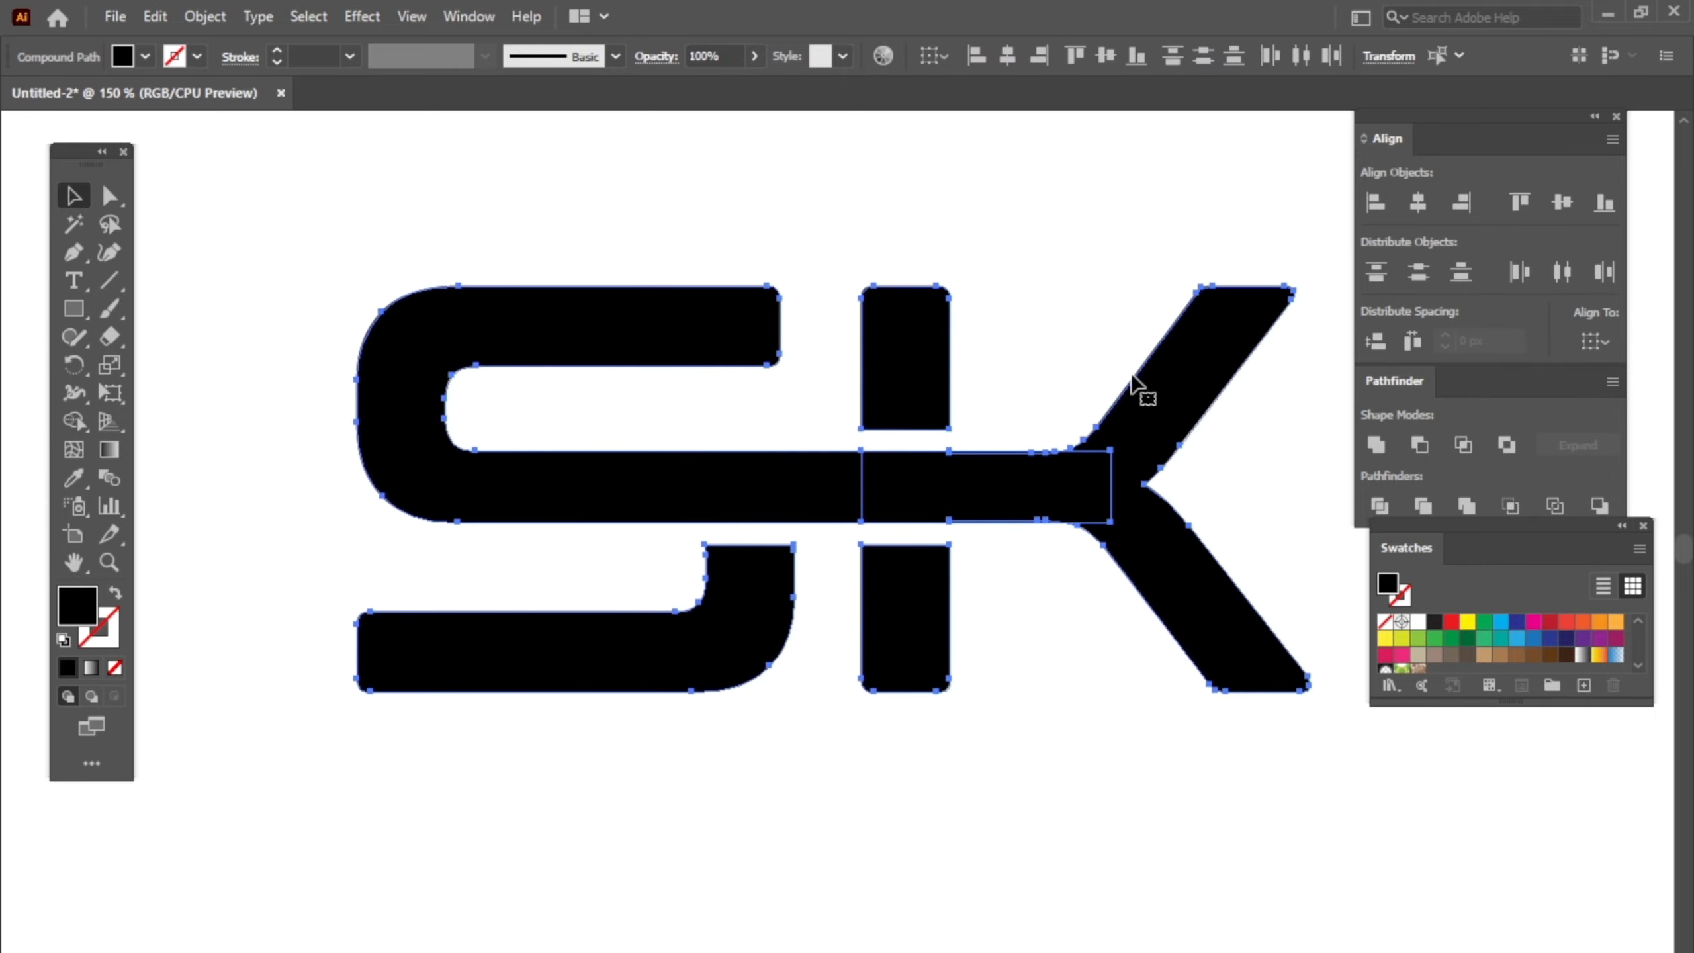
click(71, 422)
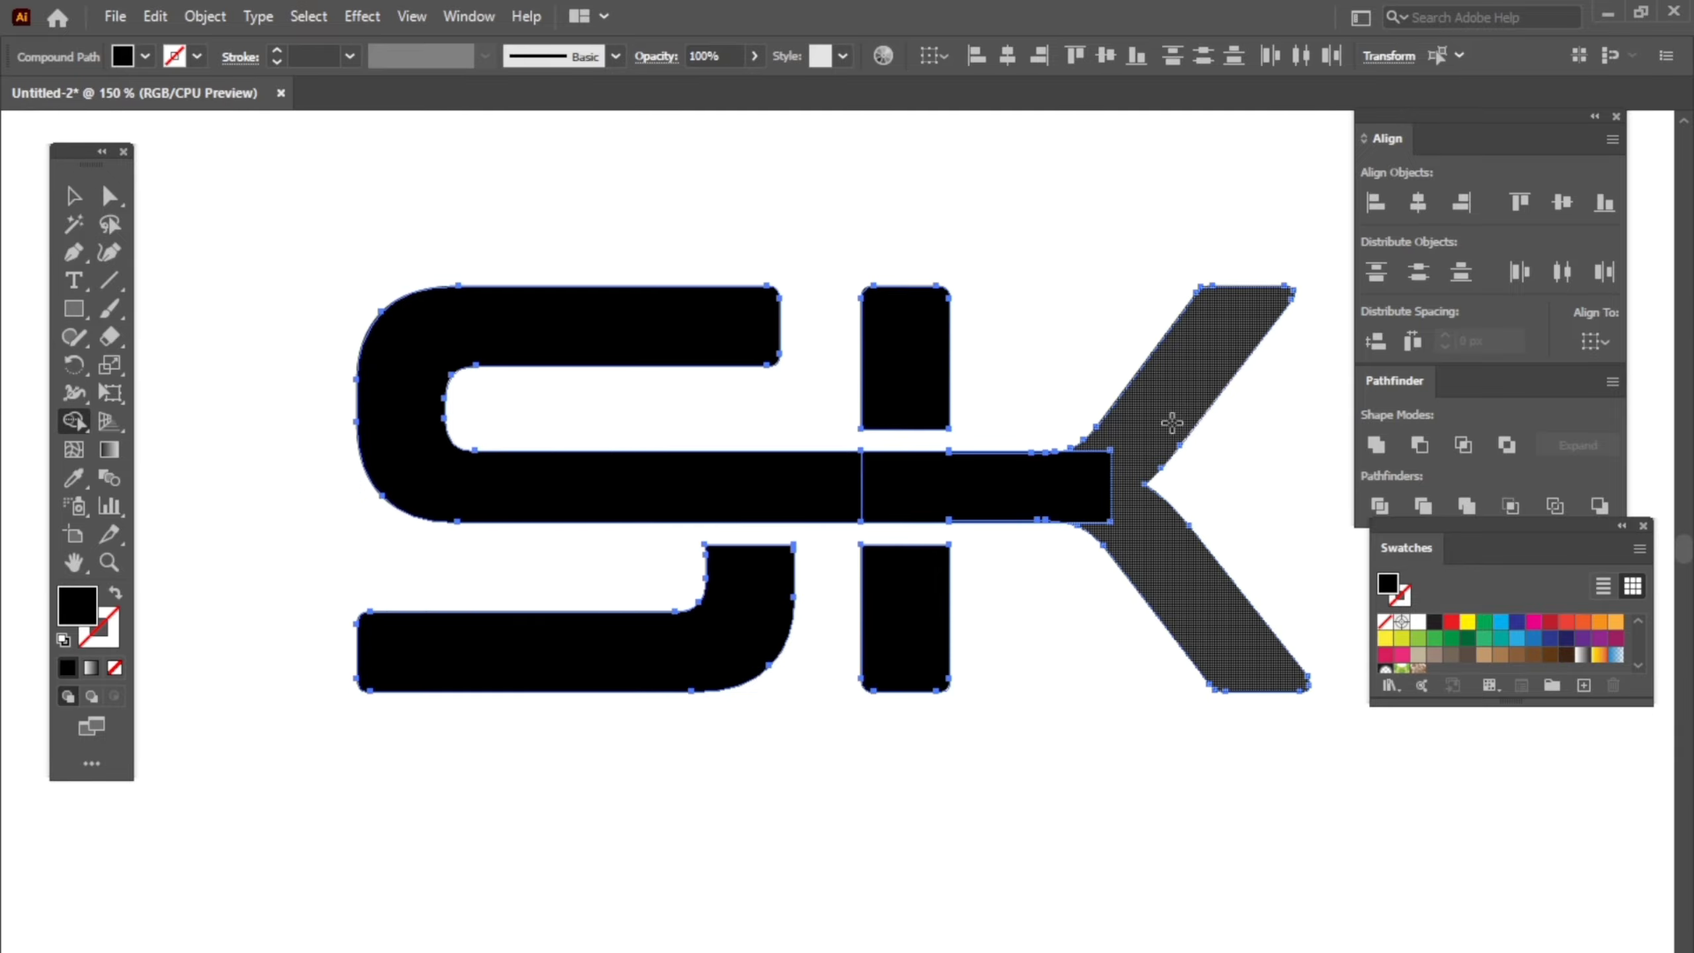
mouse_move(1169, 424)
mouse_down()
mouse_move(1033, 505)
mouse_move(1010, 451)
mouse_up()
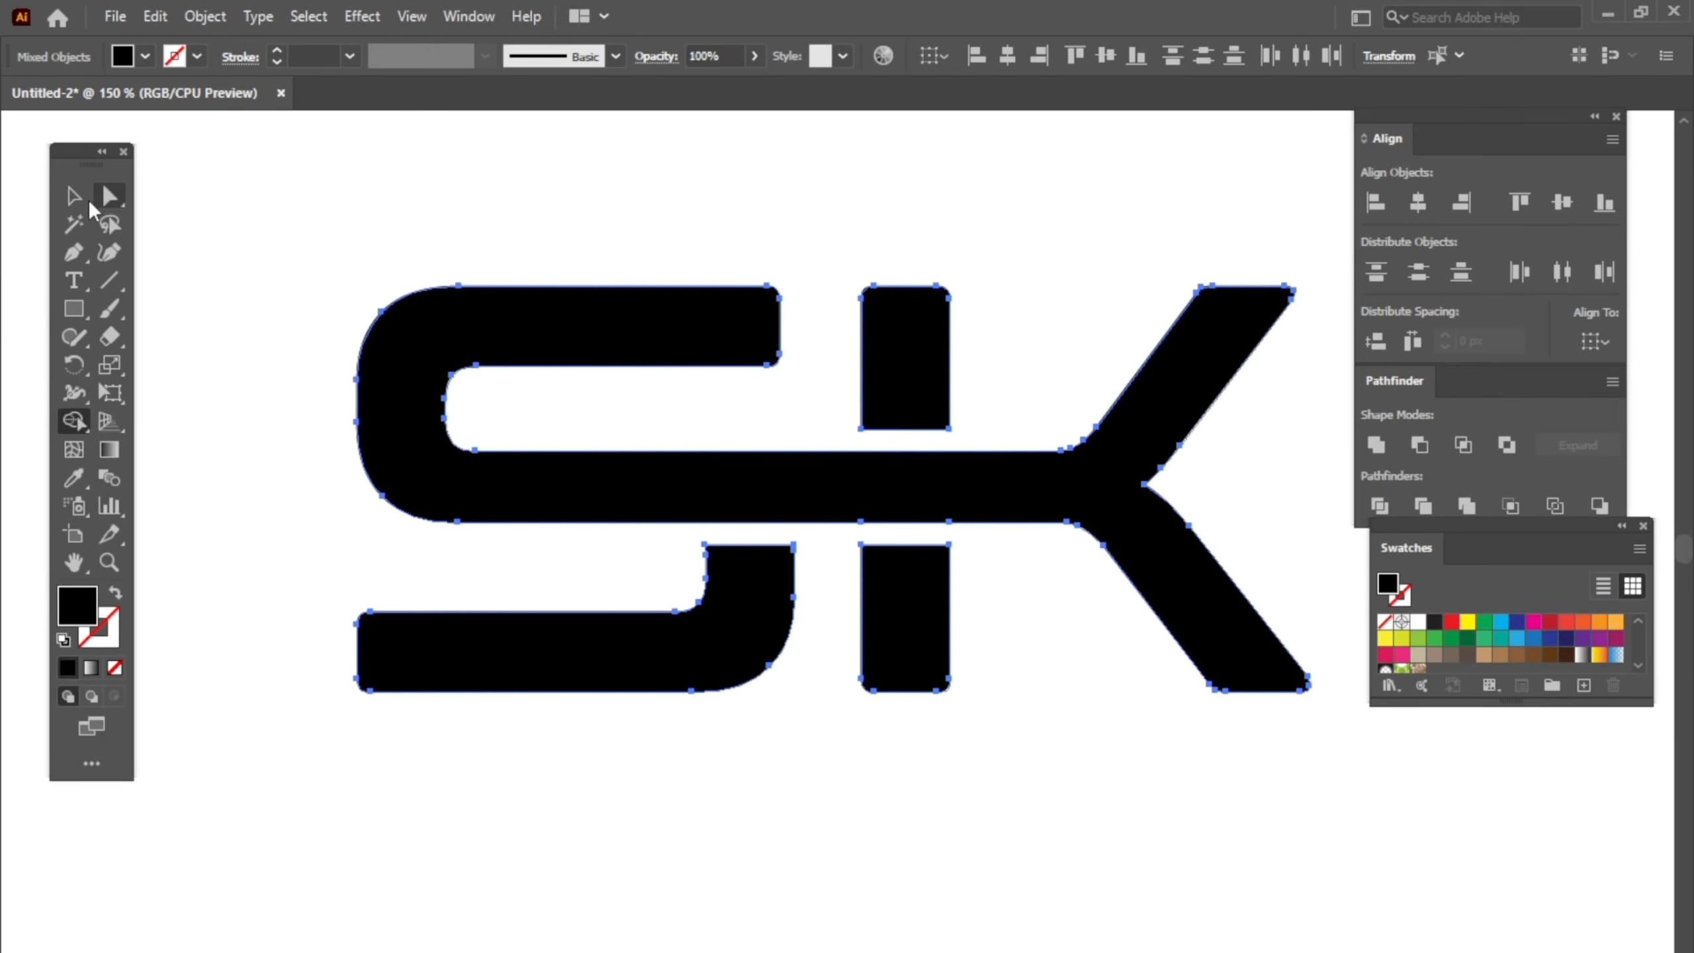
click(74, 197)
Fill the merged S-K shape with blue
click(275, 148)
click(1174, 587)
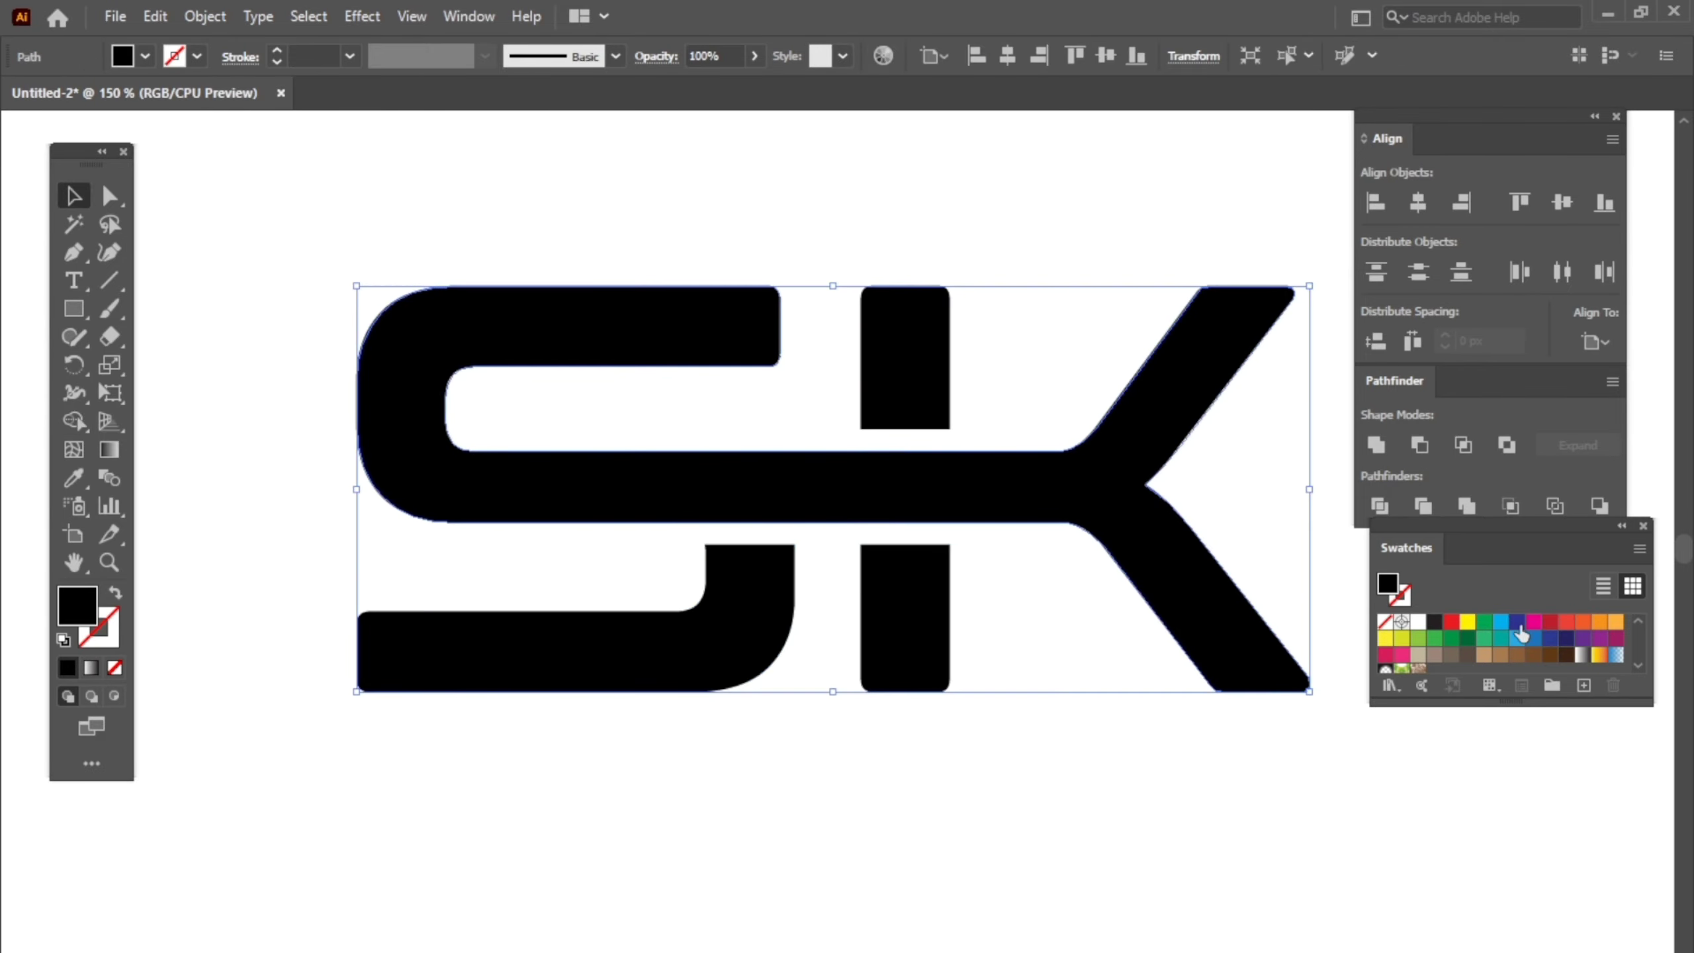
click(1504, 626)
click(1151, 751)
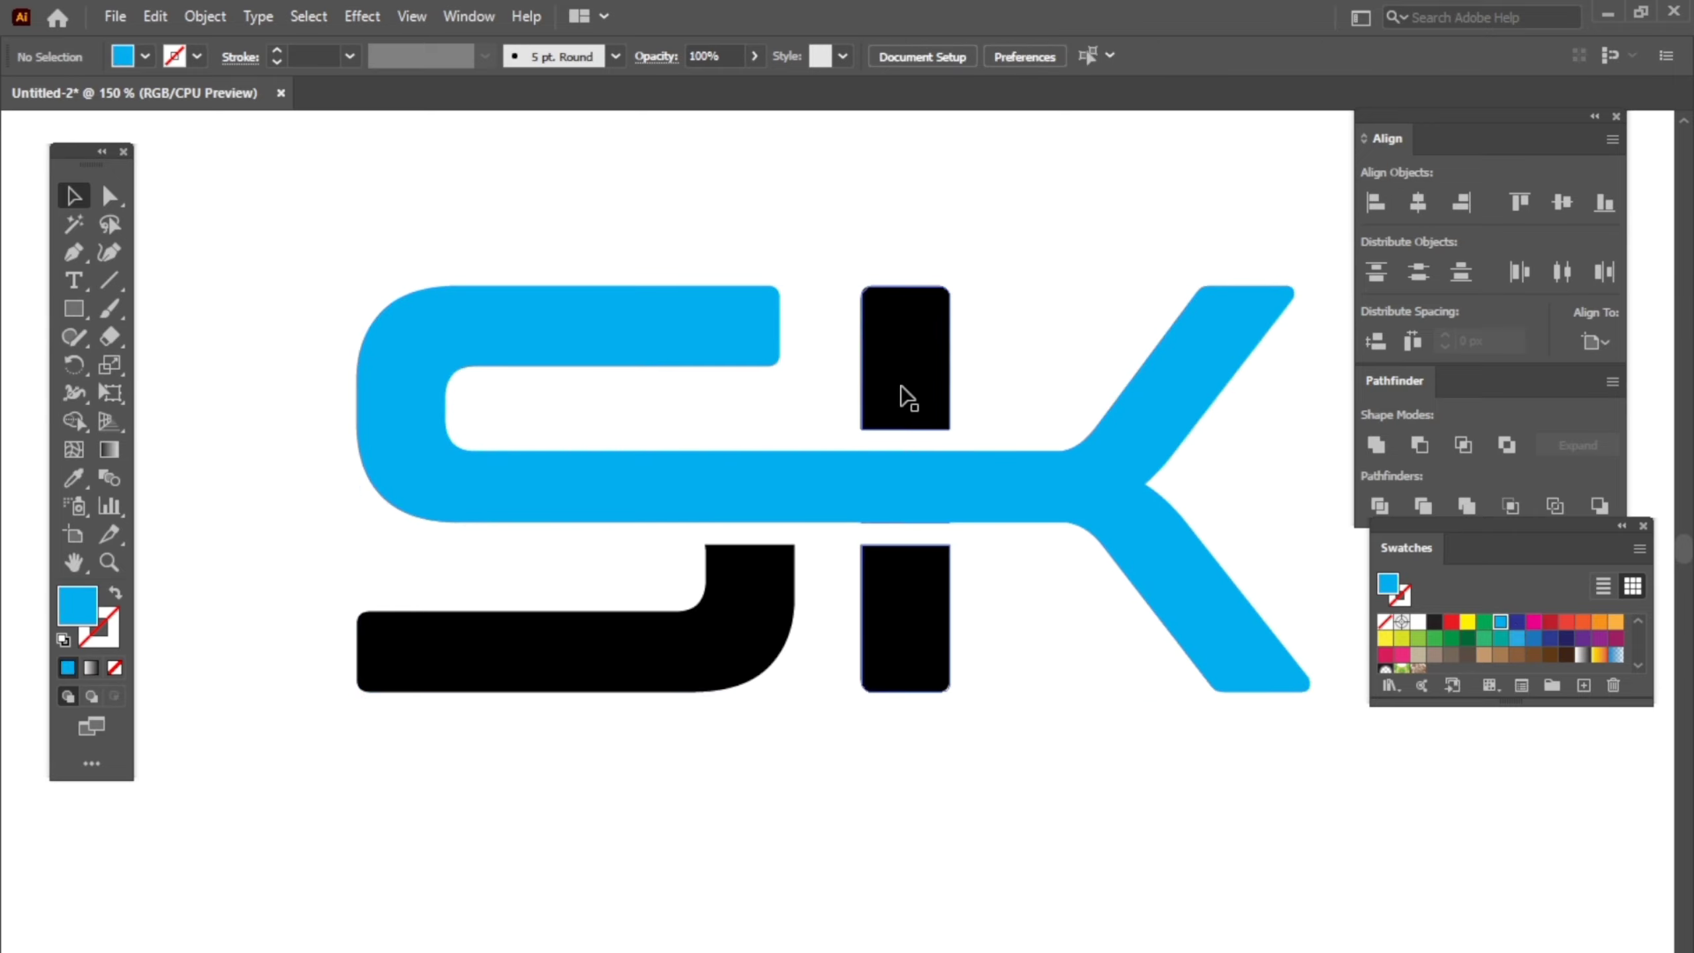
Fill the I stem and the J piece with orange
click(902, 390)
click(1600, 621)
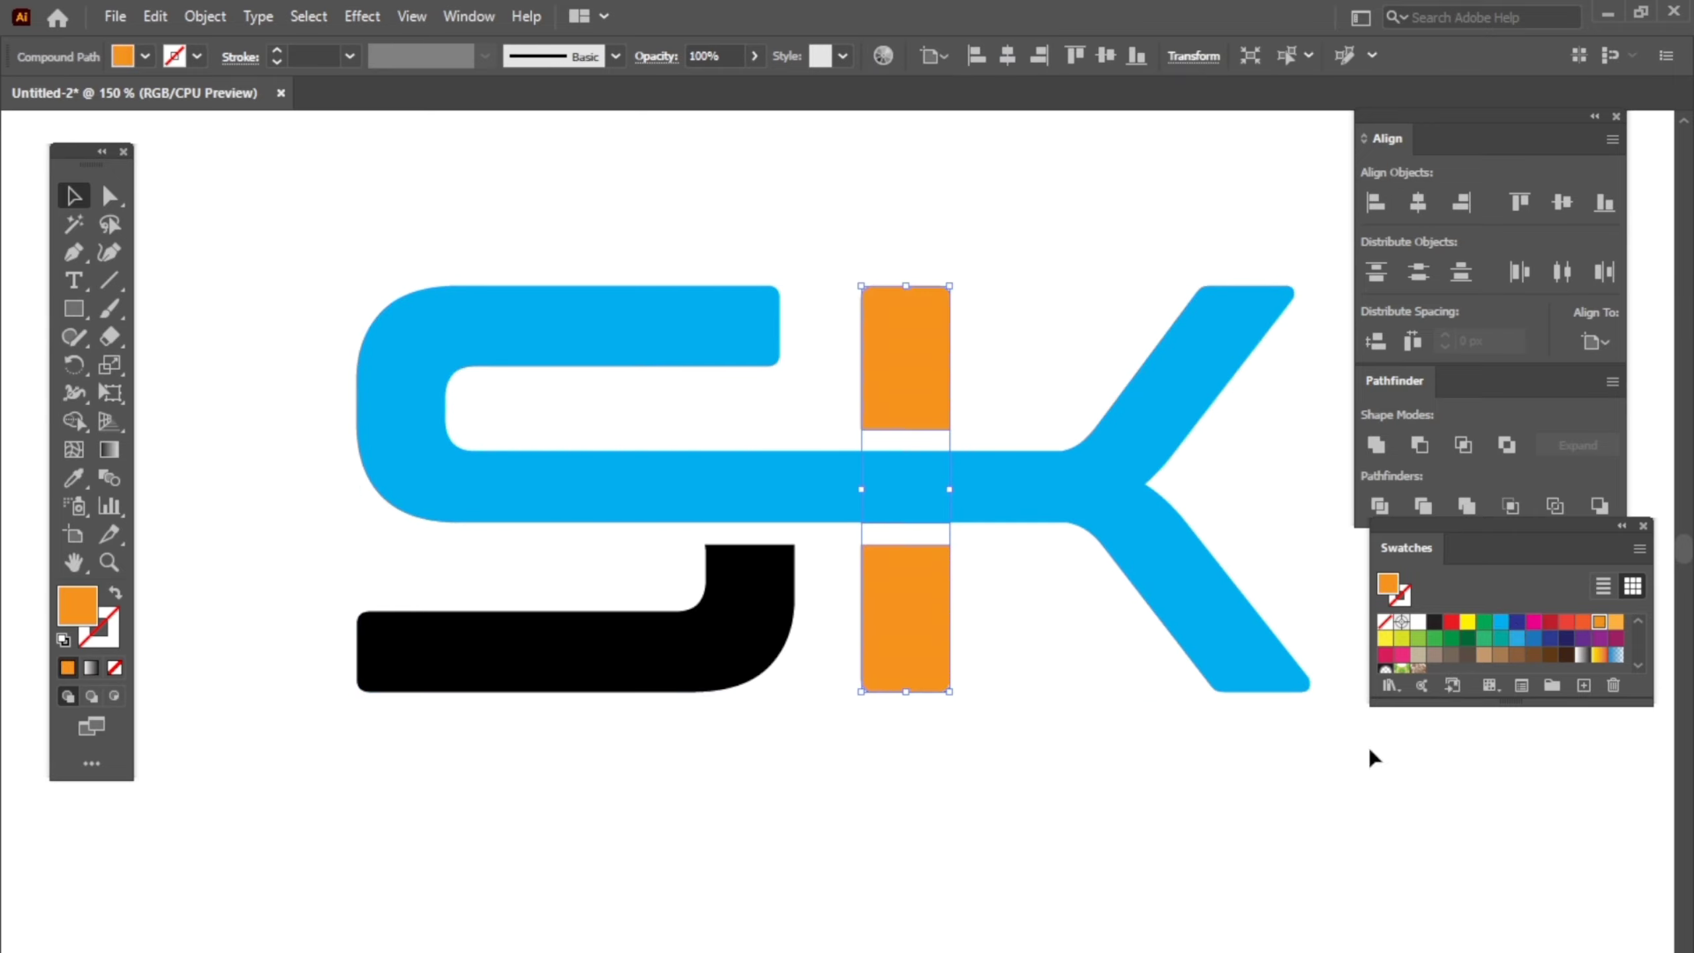
click(1368, 757)
click(741, 681)
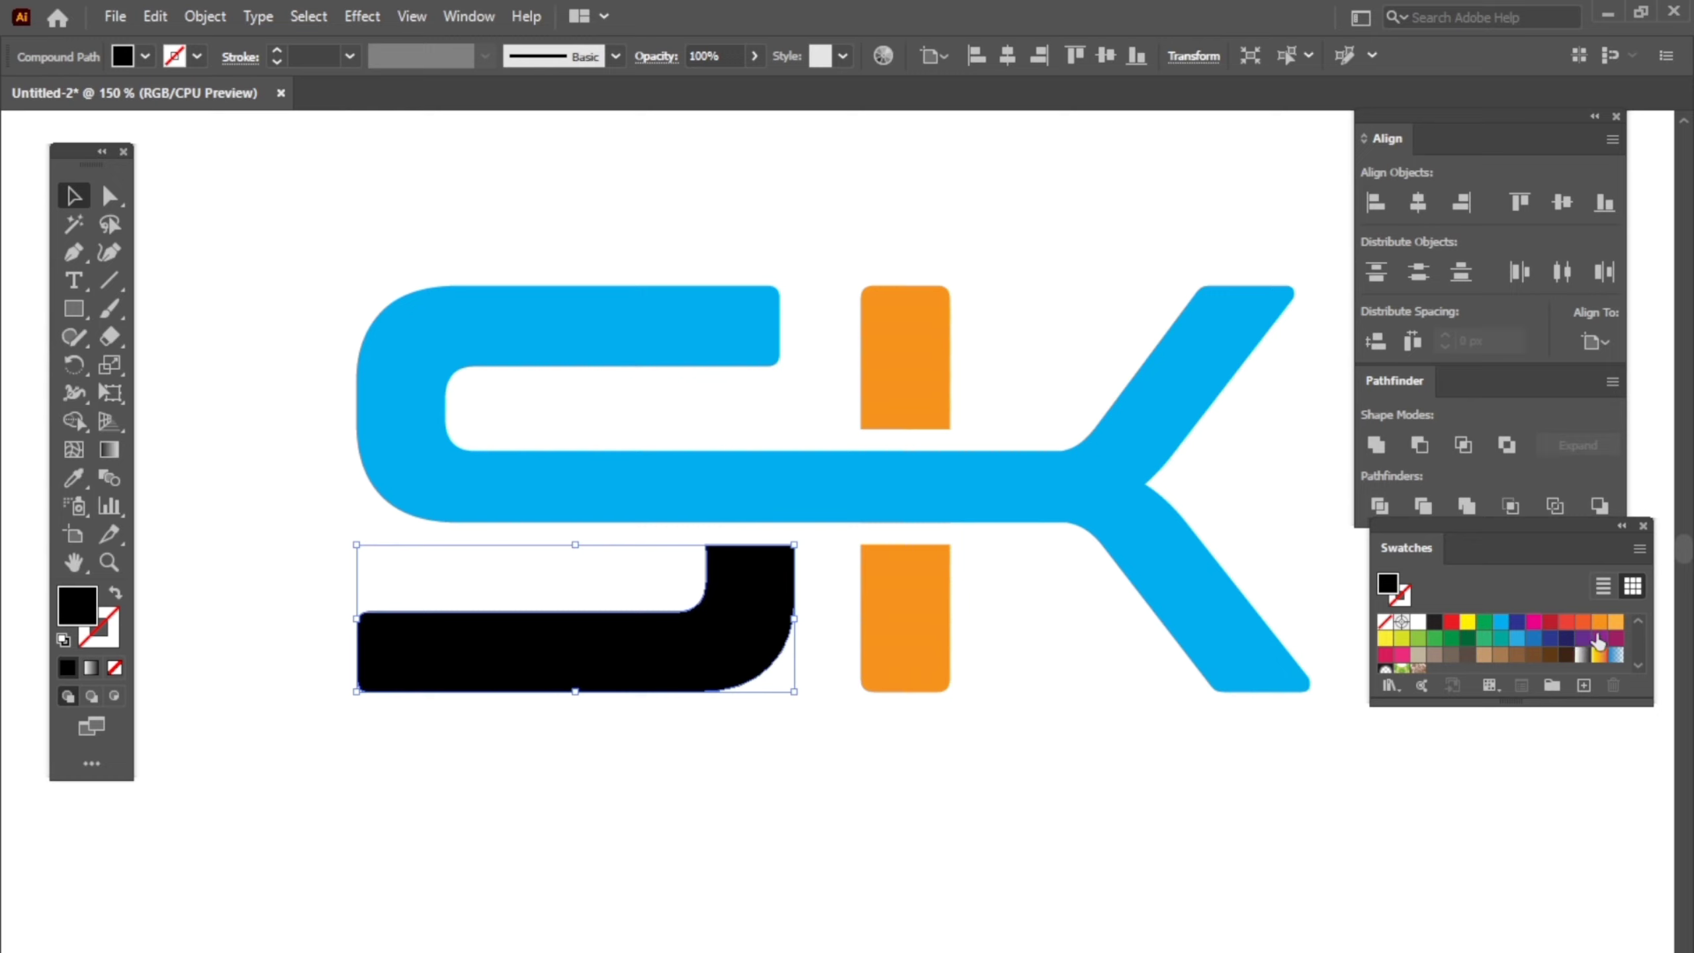
click(1599, 628)
click(1315, 731)
Select all logo pieces and scale the SK logo down
click(1194, 590)
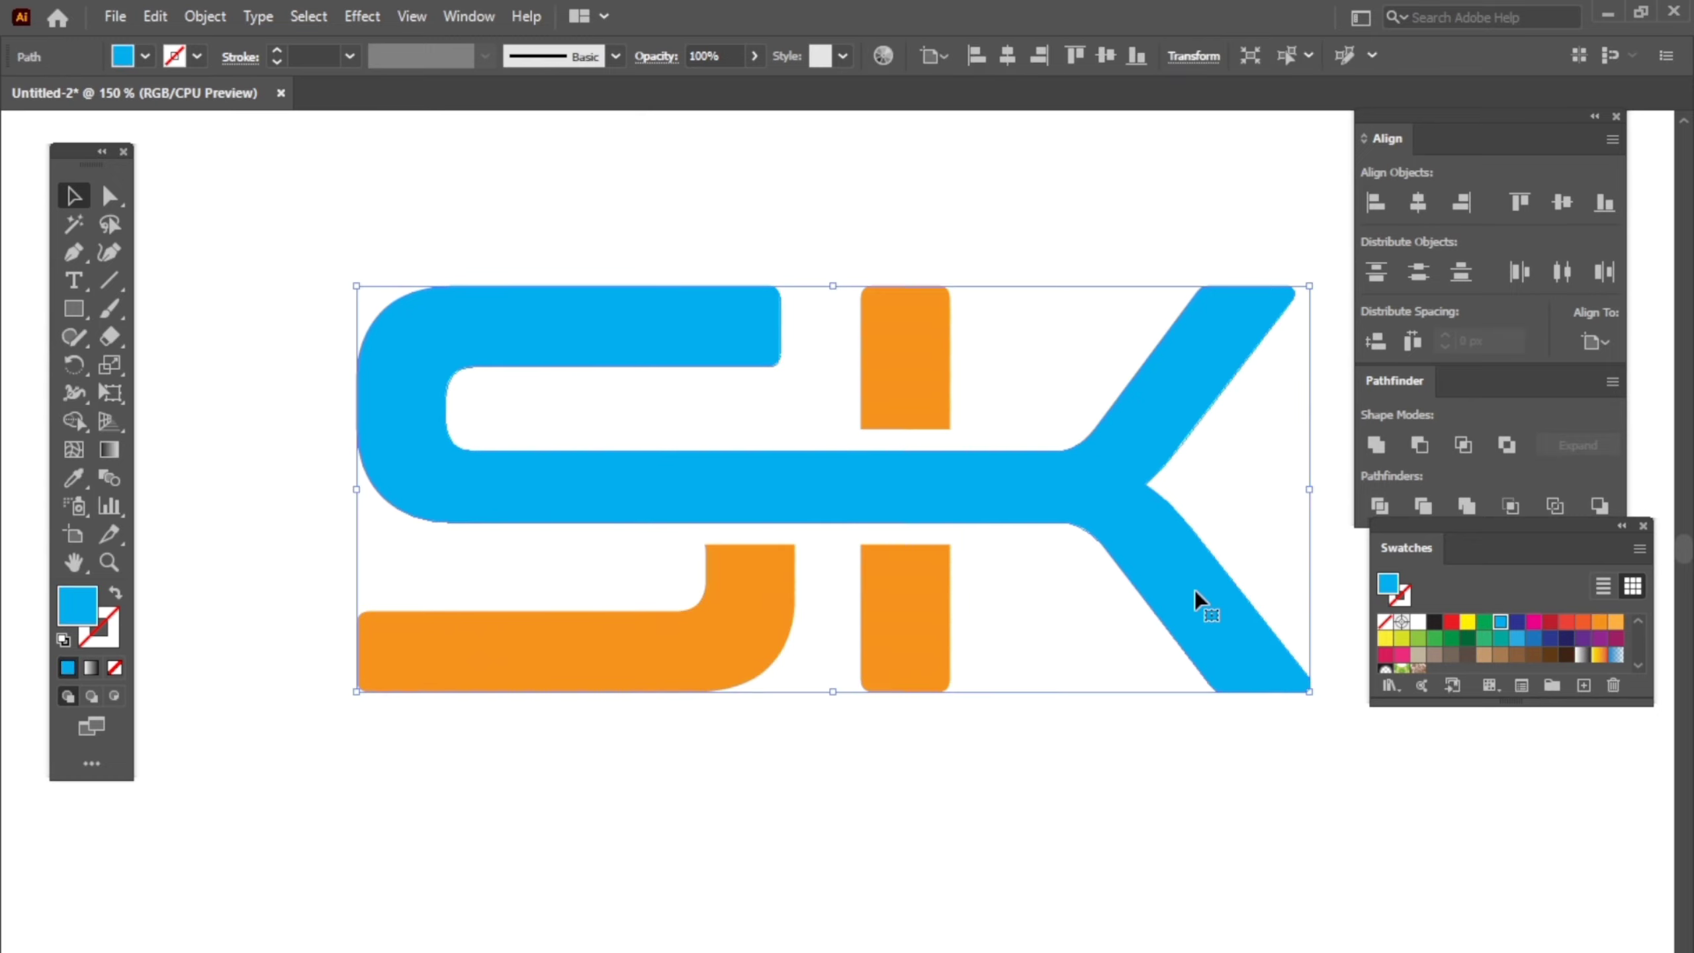
drag(482, 192, 1088, 784)
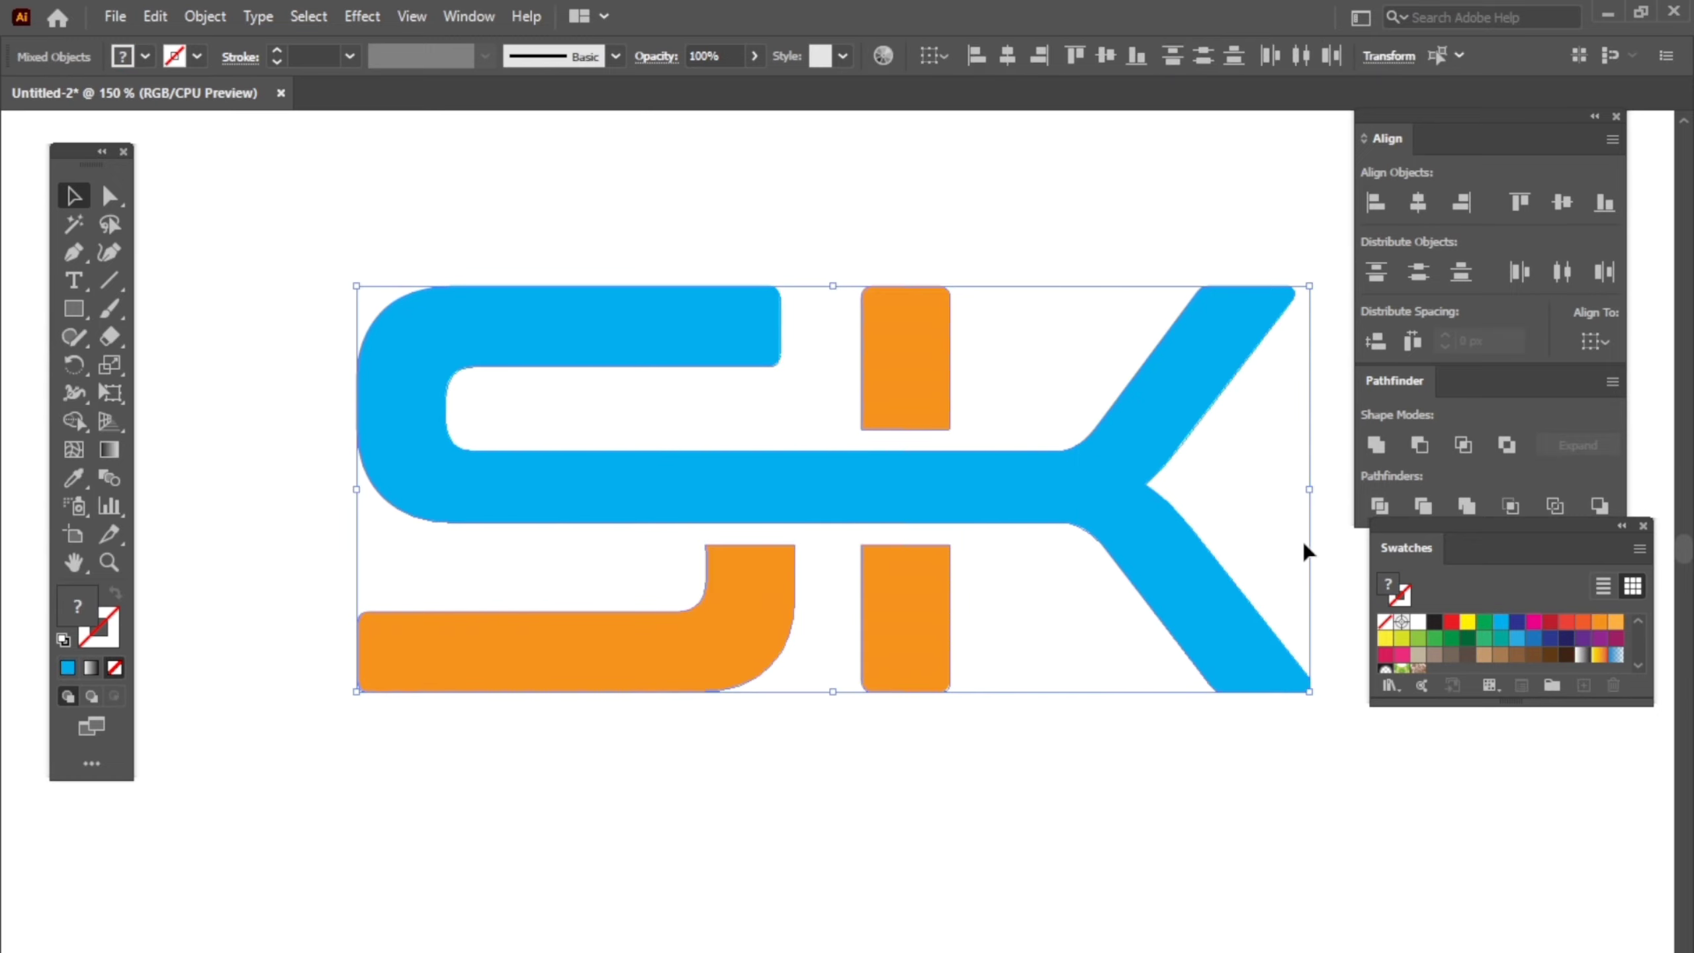
drag(1310, 497, 1234, 479)
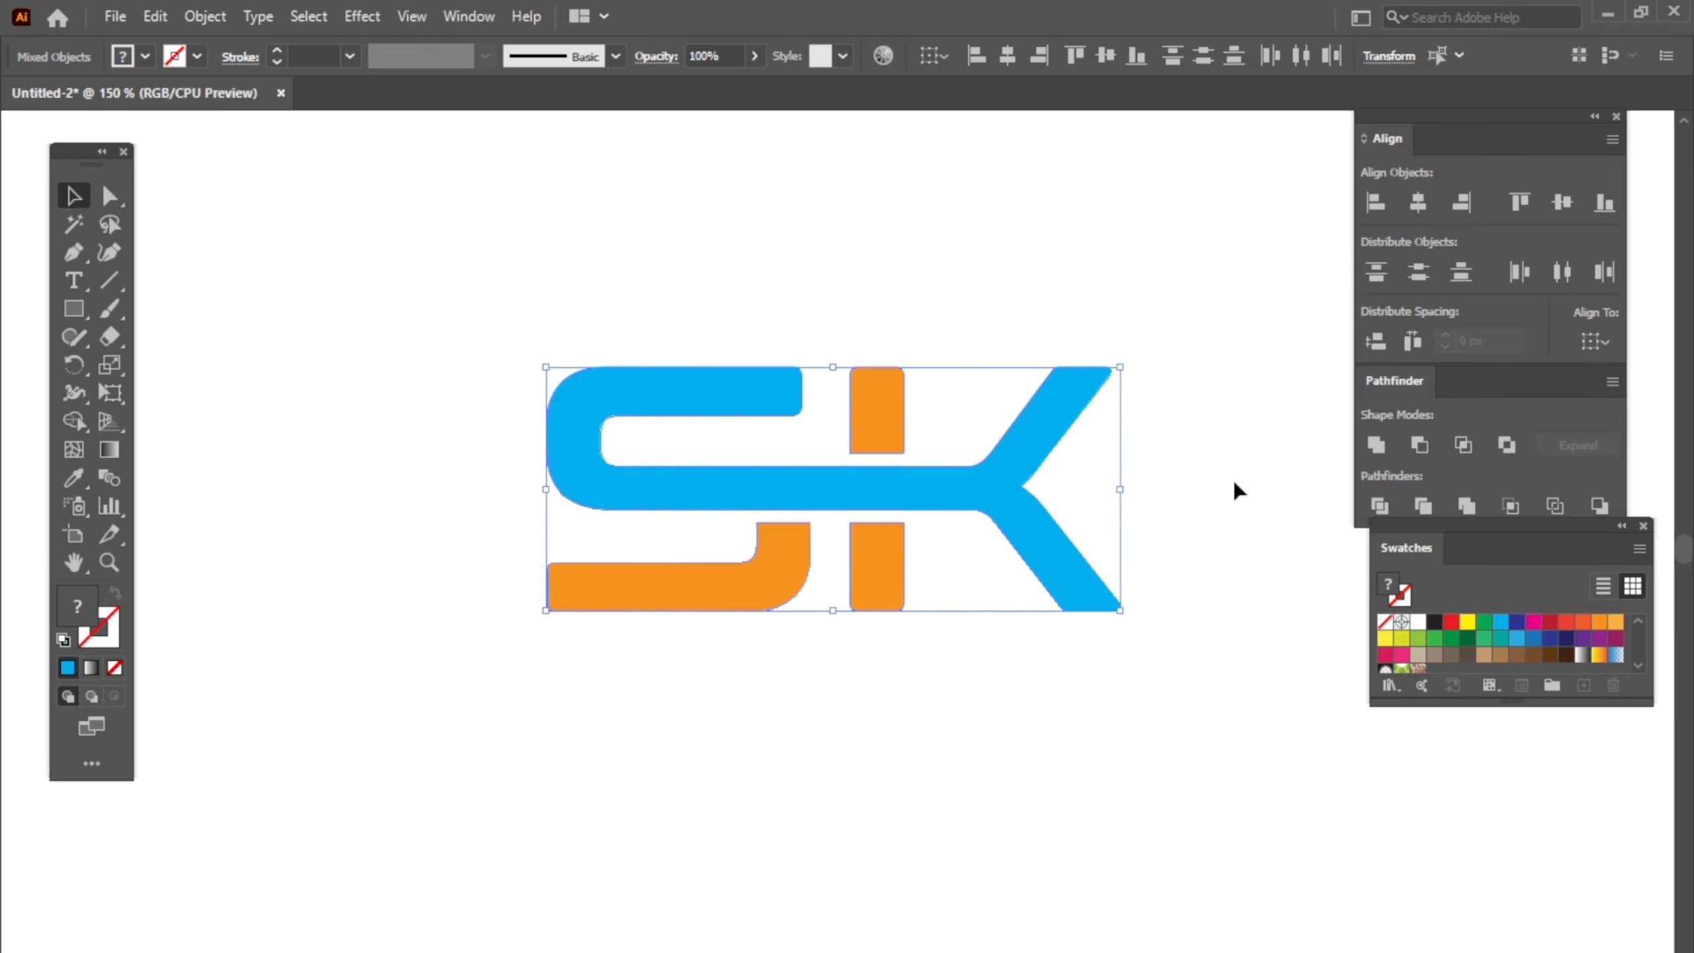
click(1194, 490)
Type 'COMPANY NAME' below the logo and enlarge it
click(79, 282)
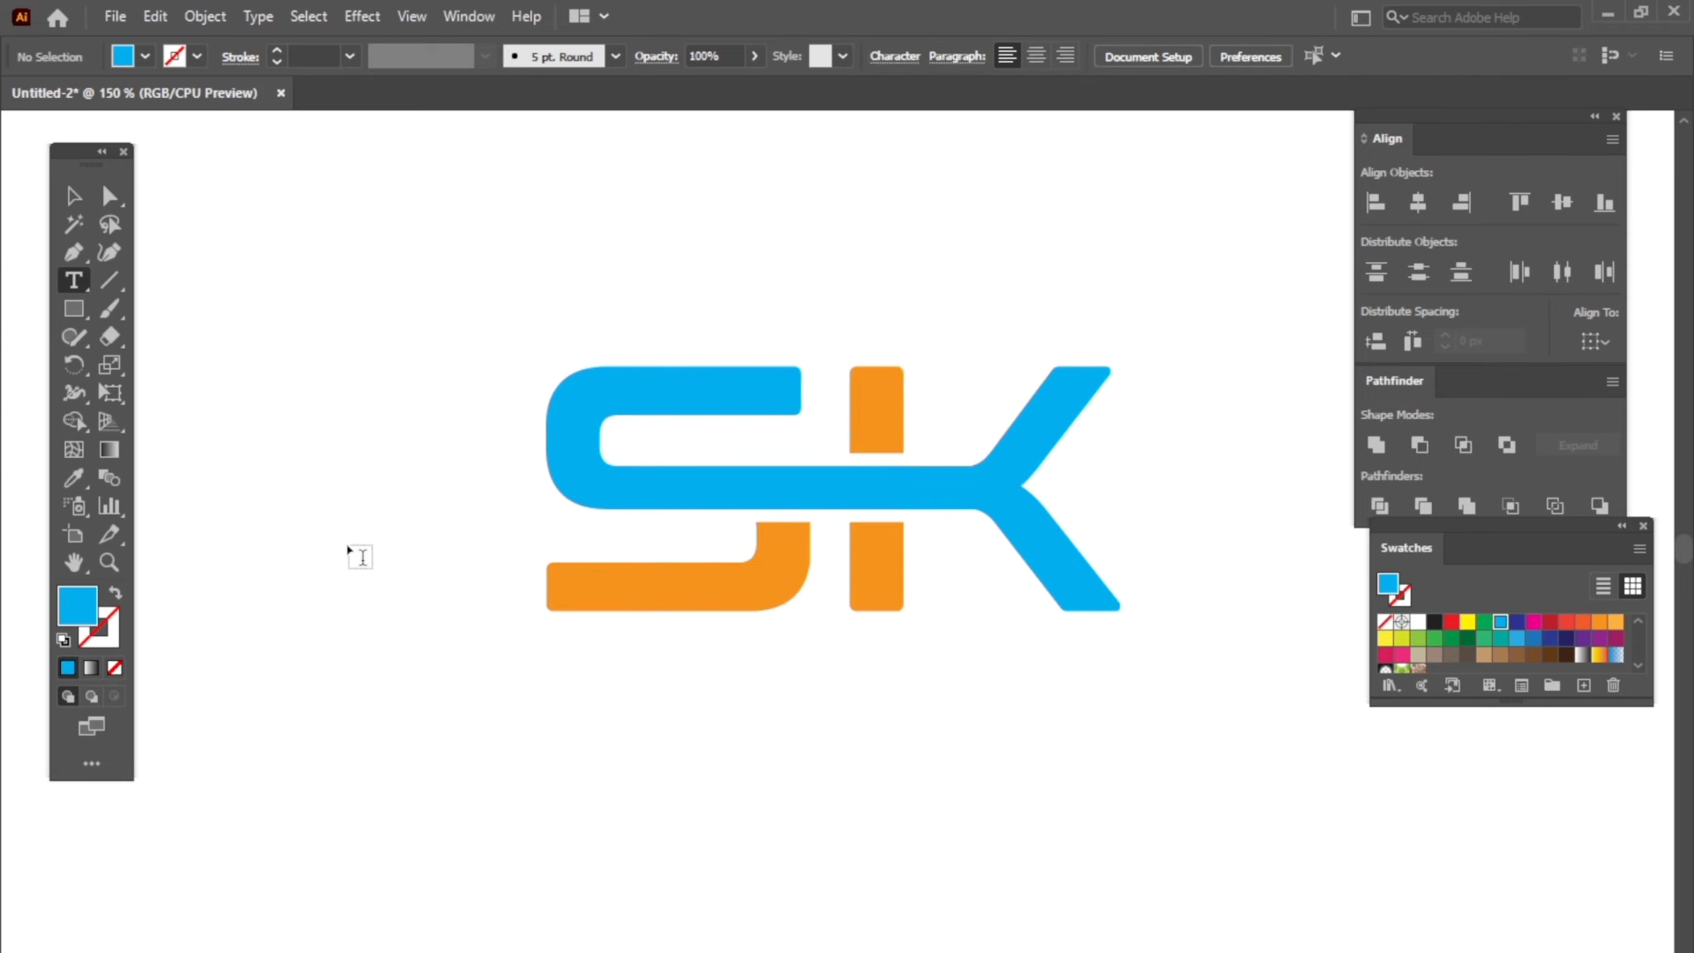
click(536, 687)
key(BackSpace)
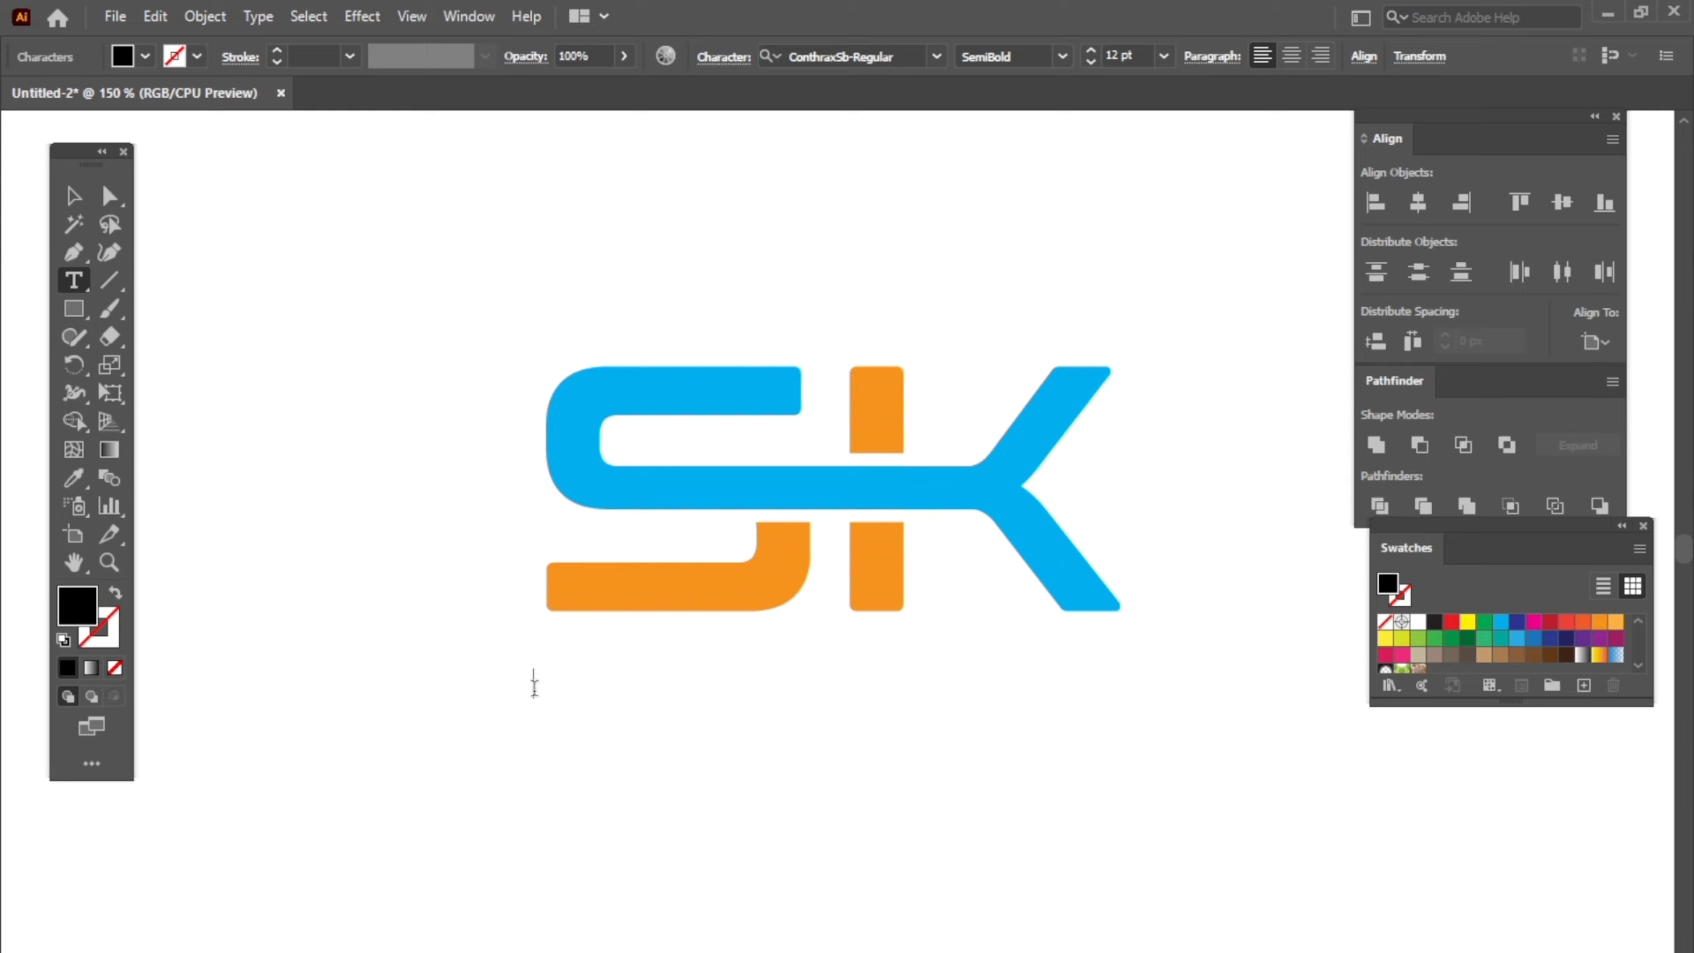
text(COMPANY)
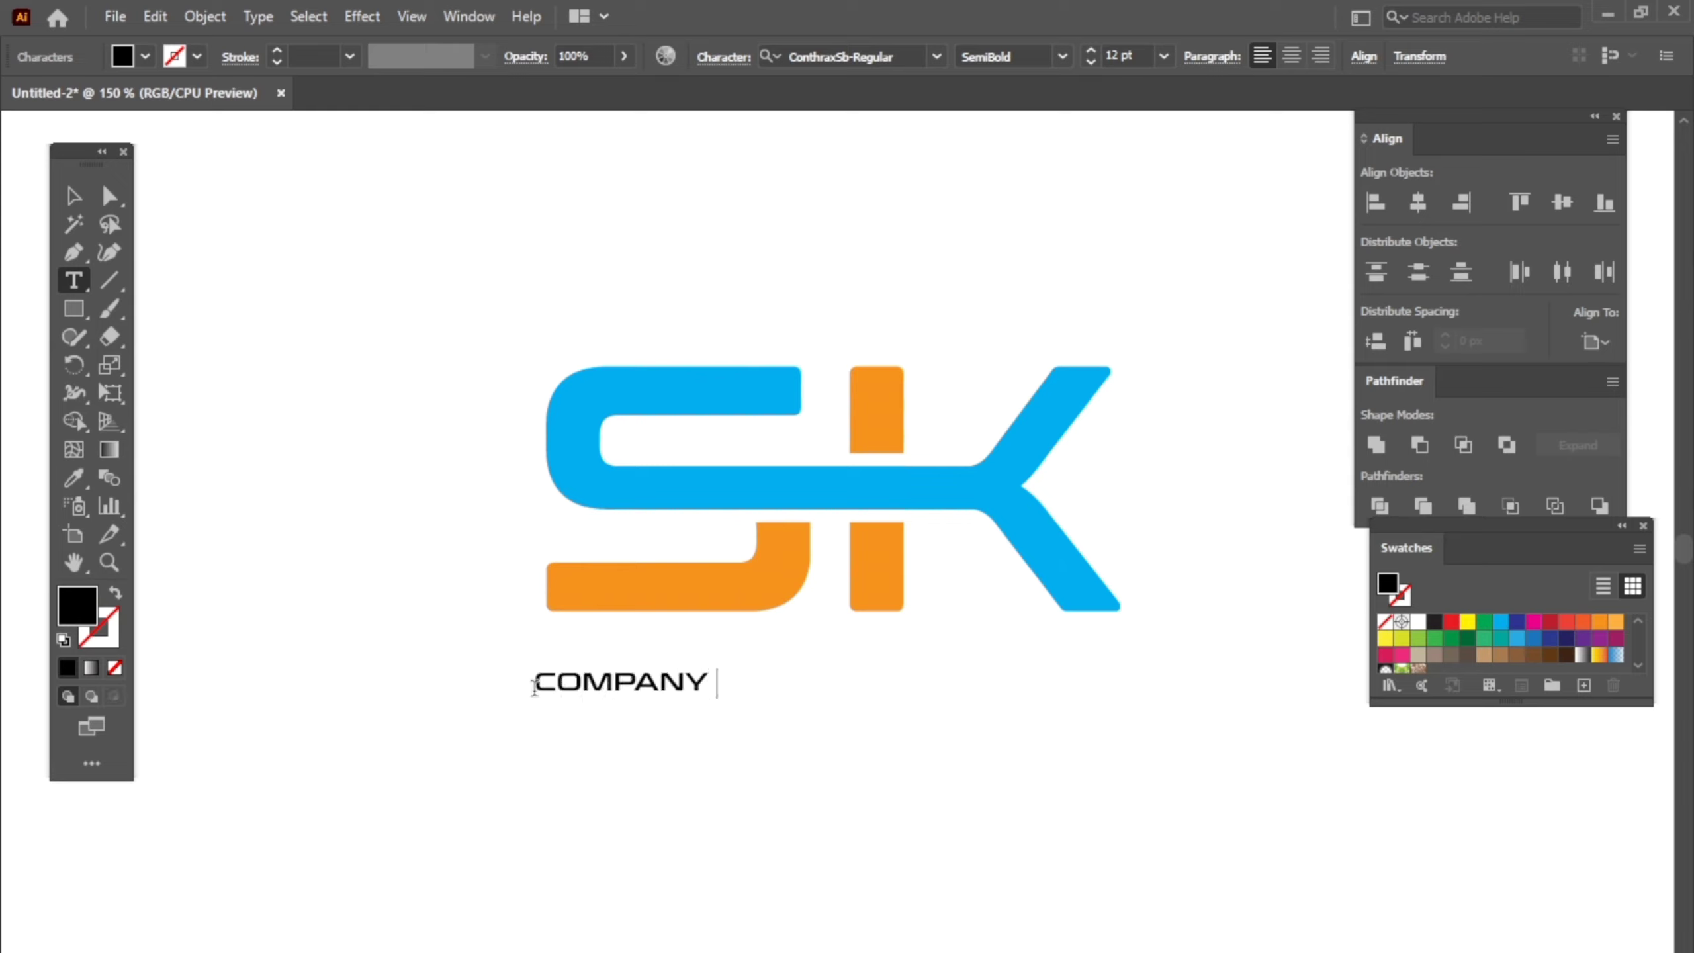
text( NAME)
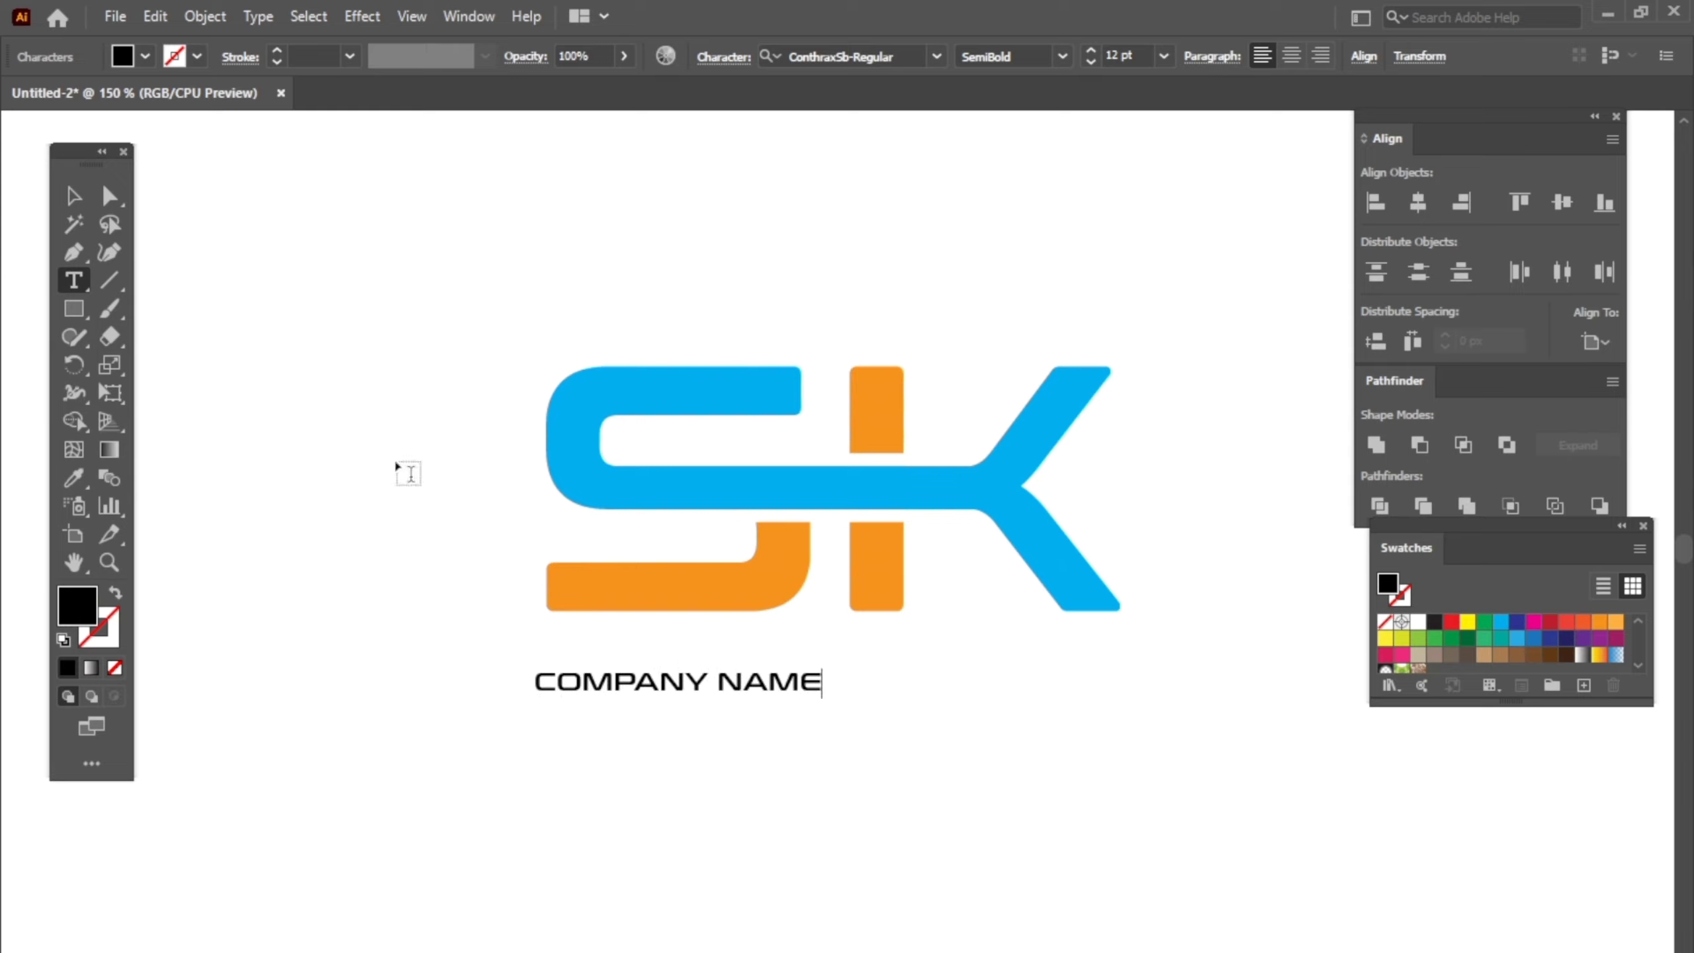
click(73, 196)
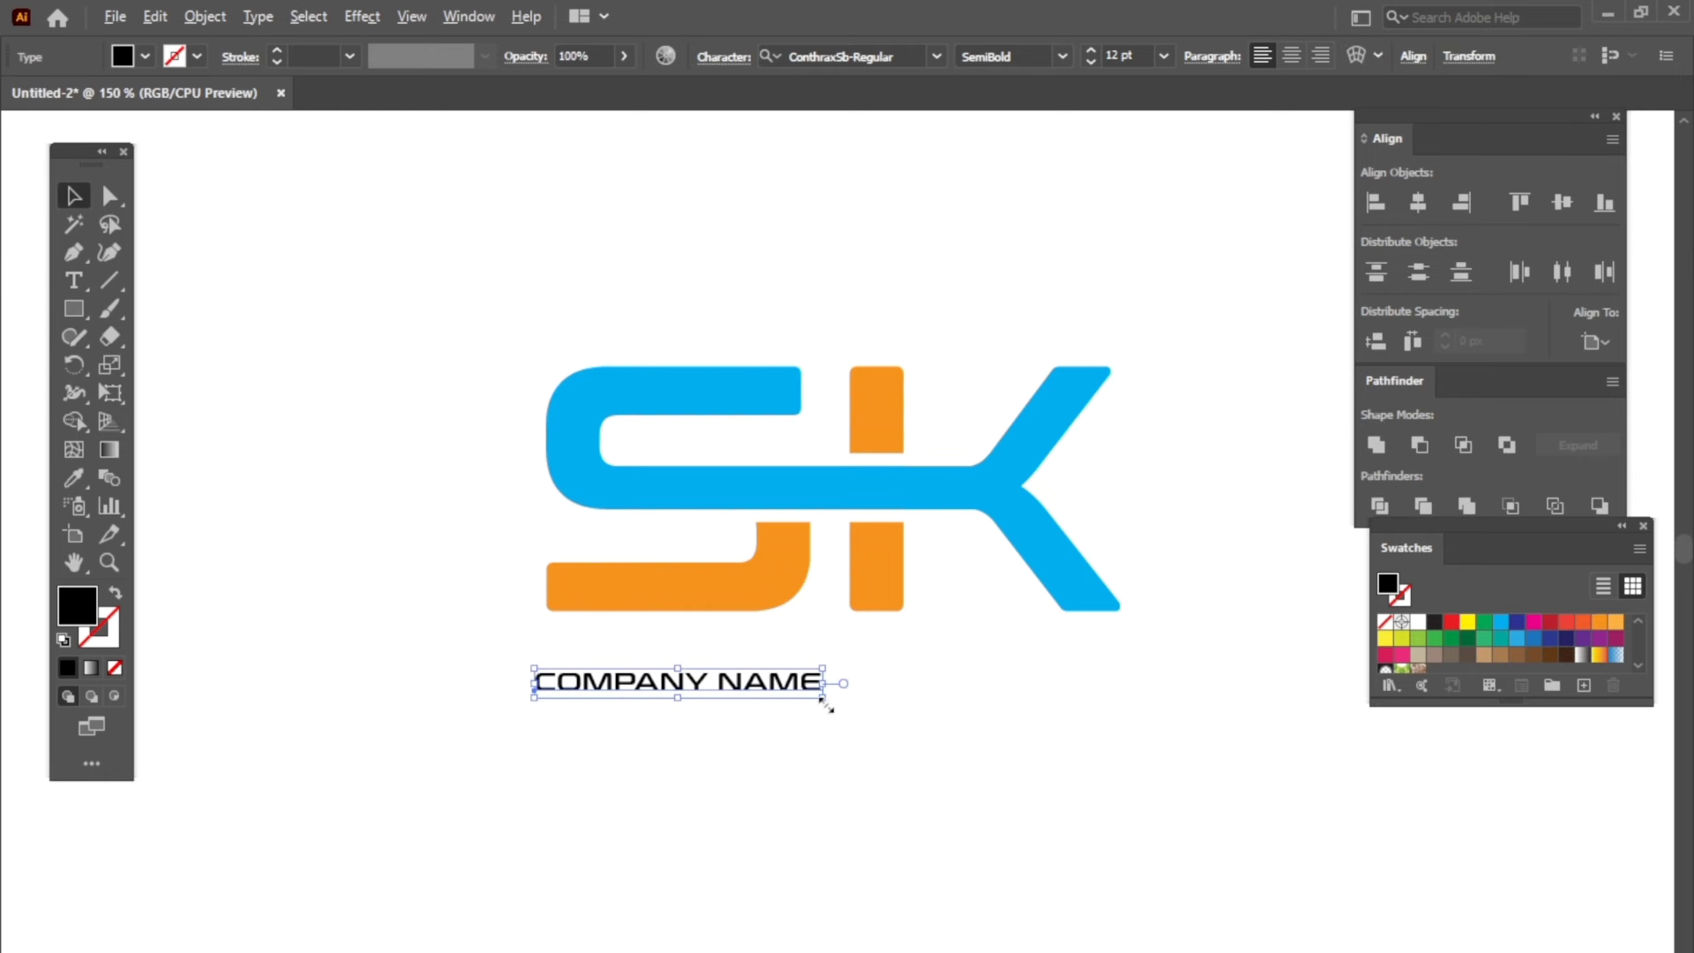
mouse_move(828, 706)
mouse_down()
mouse_move(946, 712)
mouse_move(1123, 669)
mouse_up()
Centre COMPANY NAME under the monogram and colour it orange
click(877, 719)
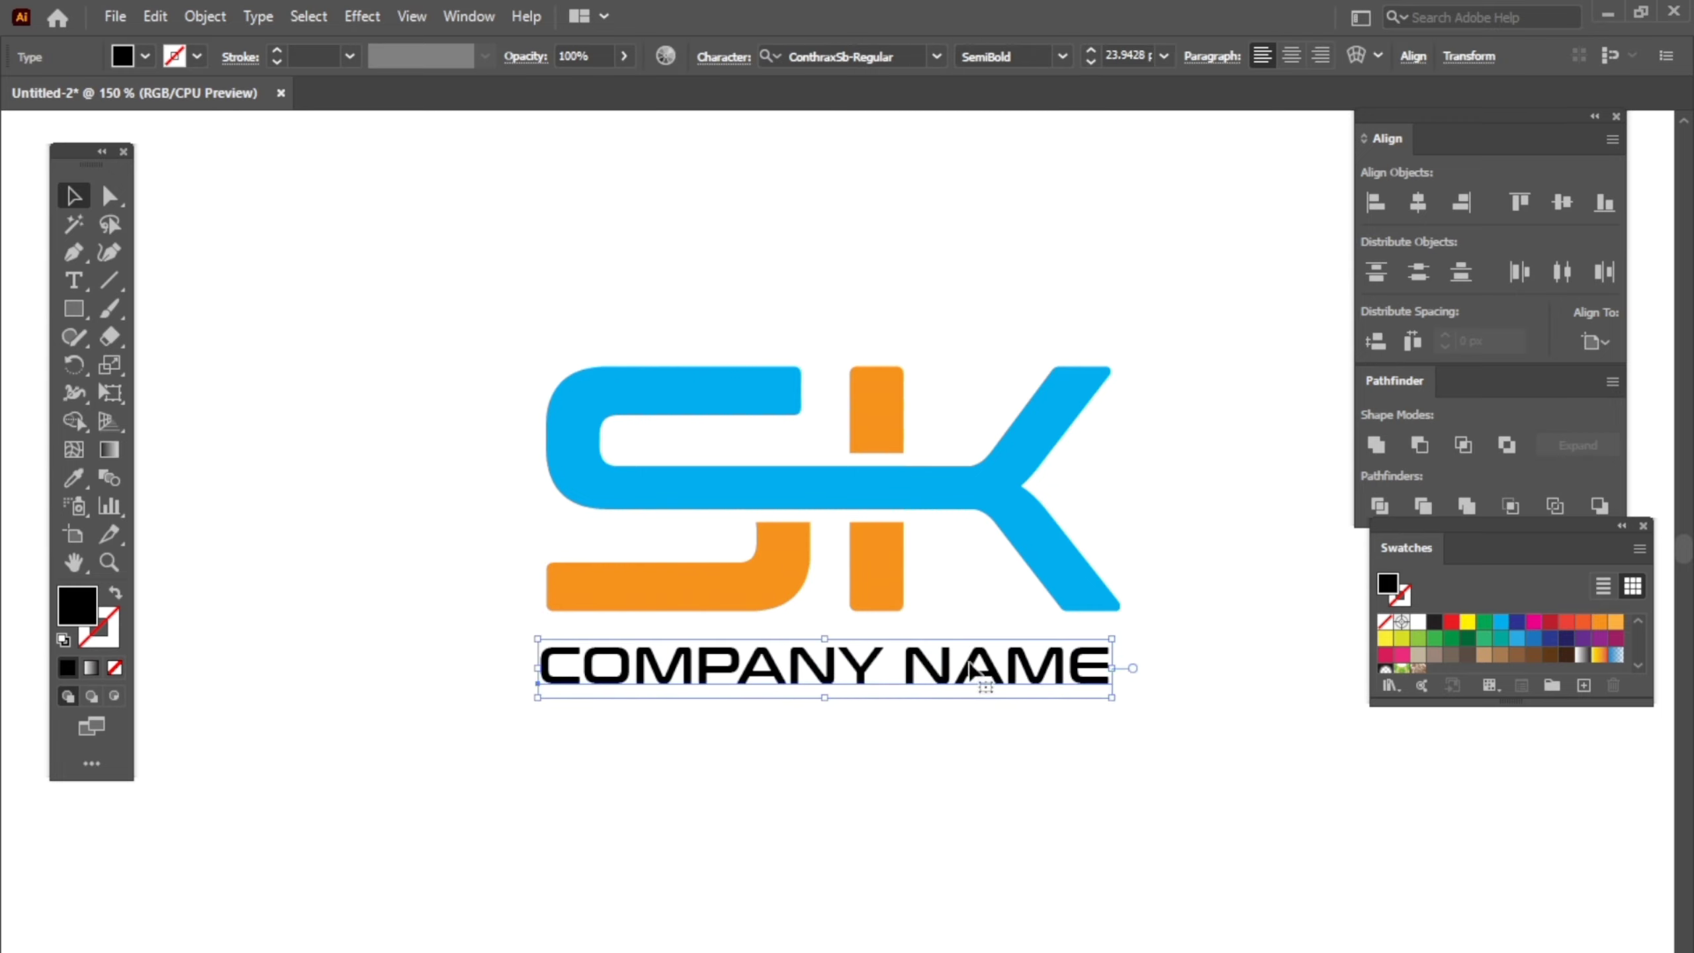
drag(985, 667, 994, 667)
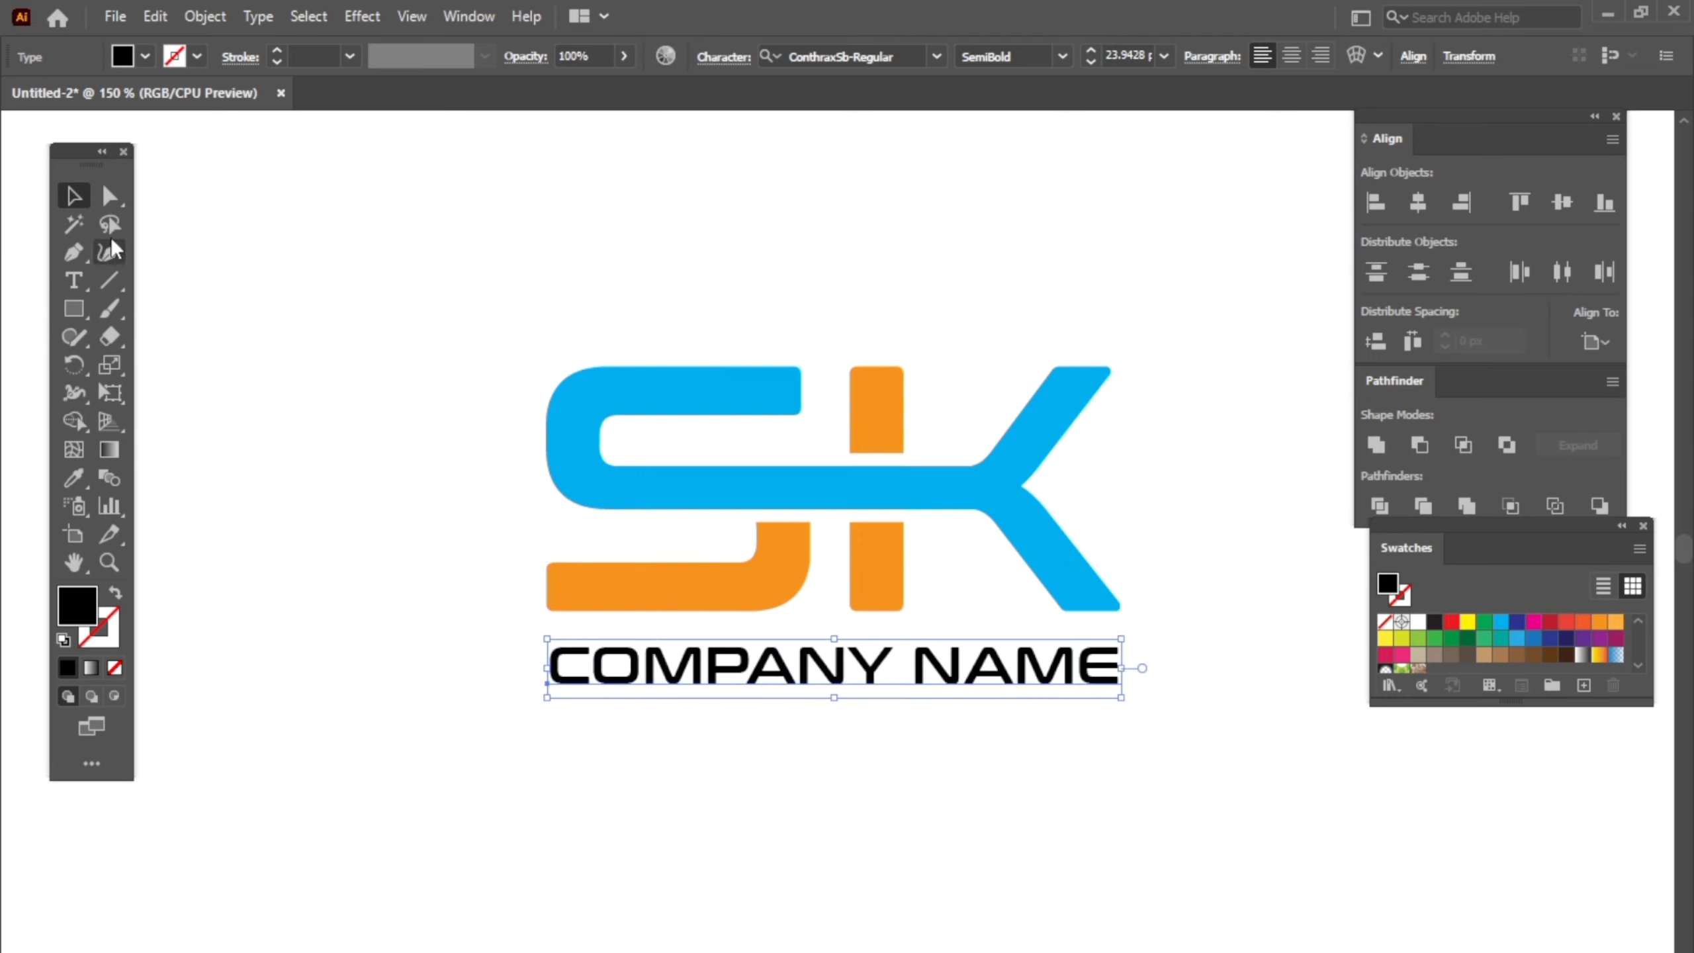
key(Up)
key(Up)
key(Up)
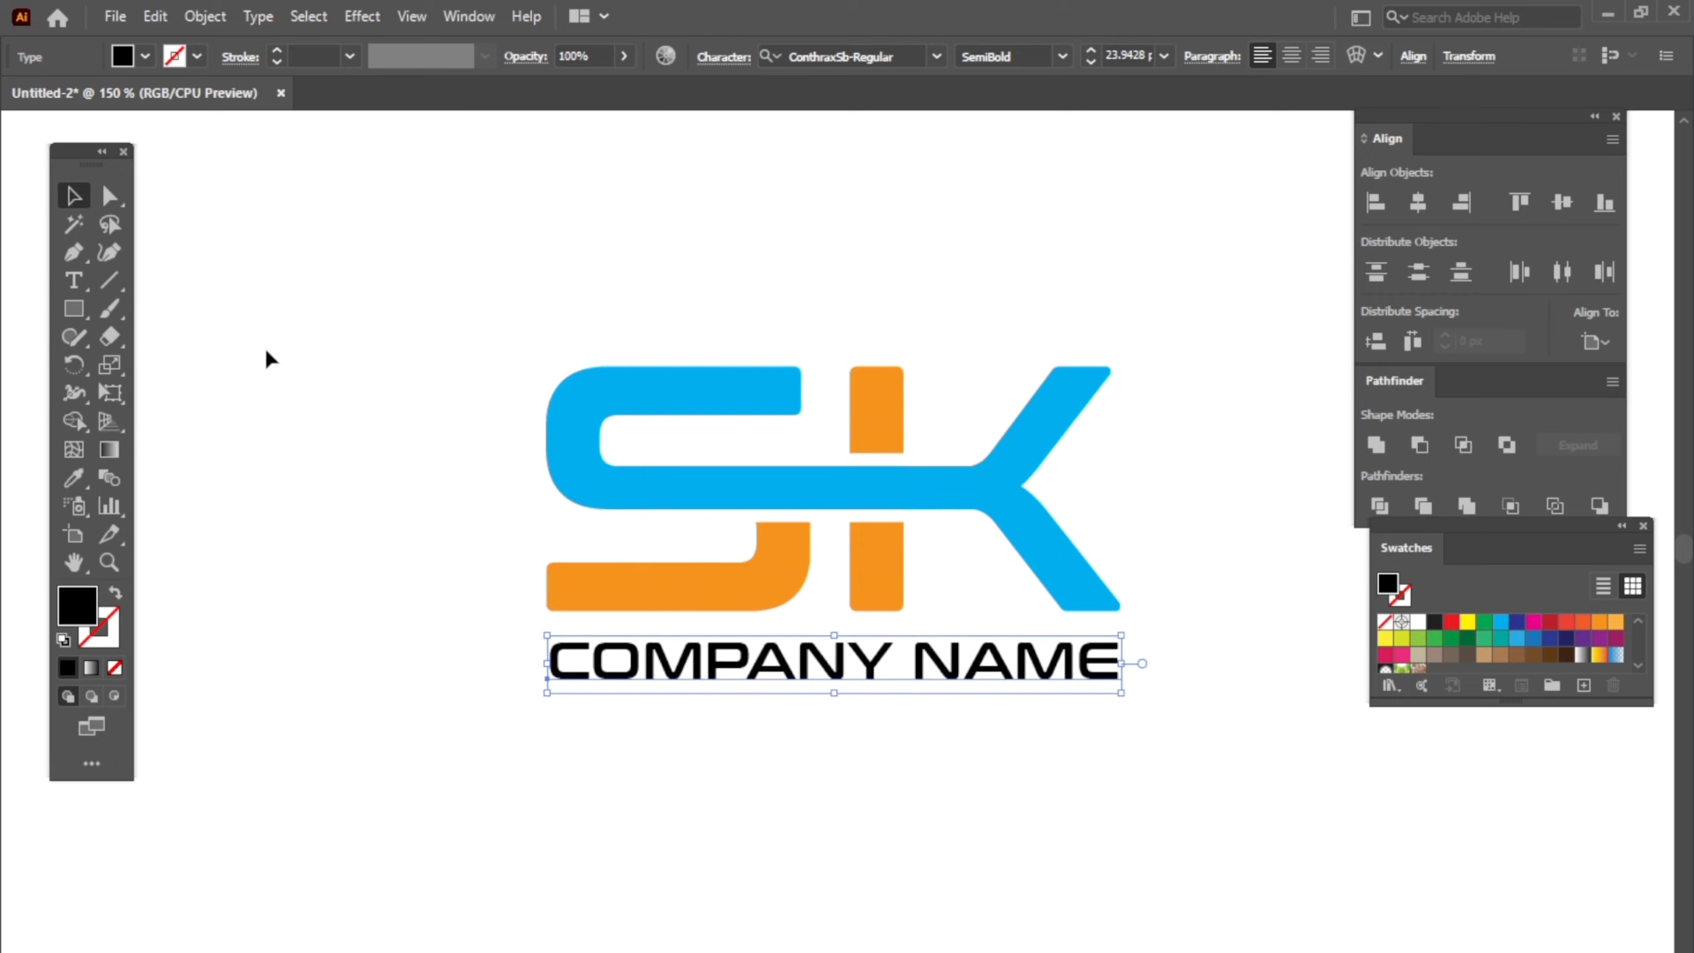
click(1604, 623)
click(1318, 807)
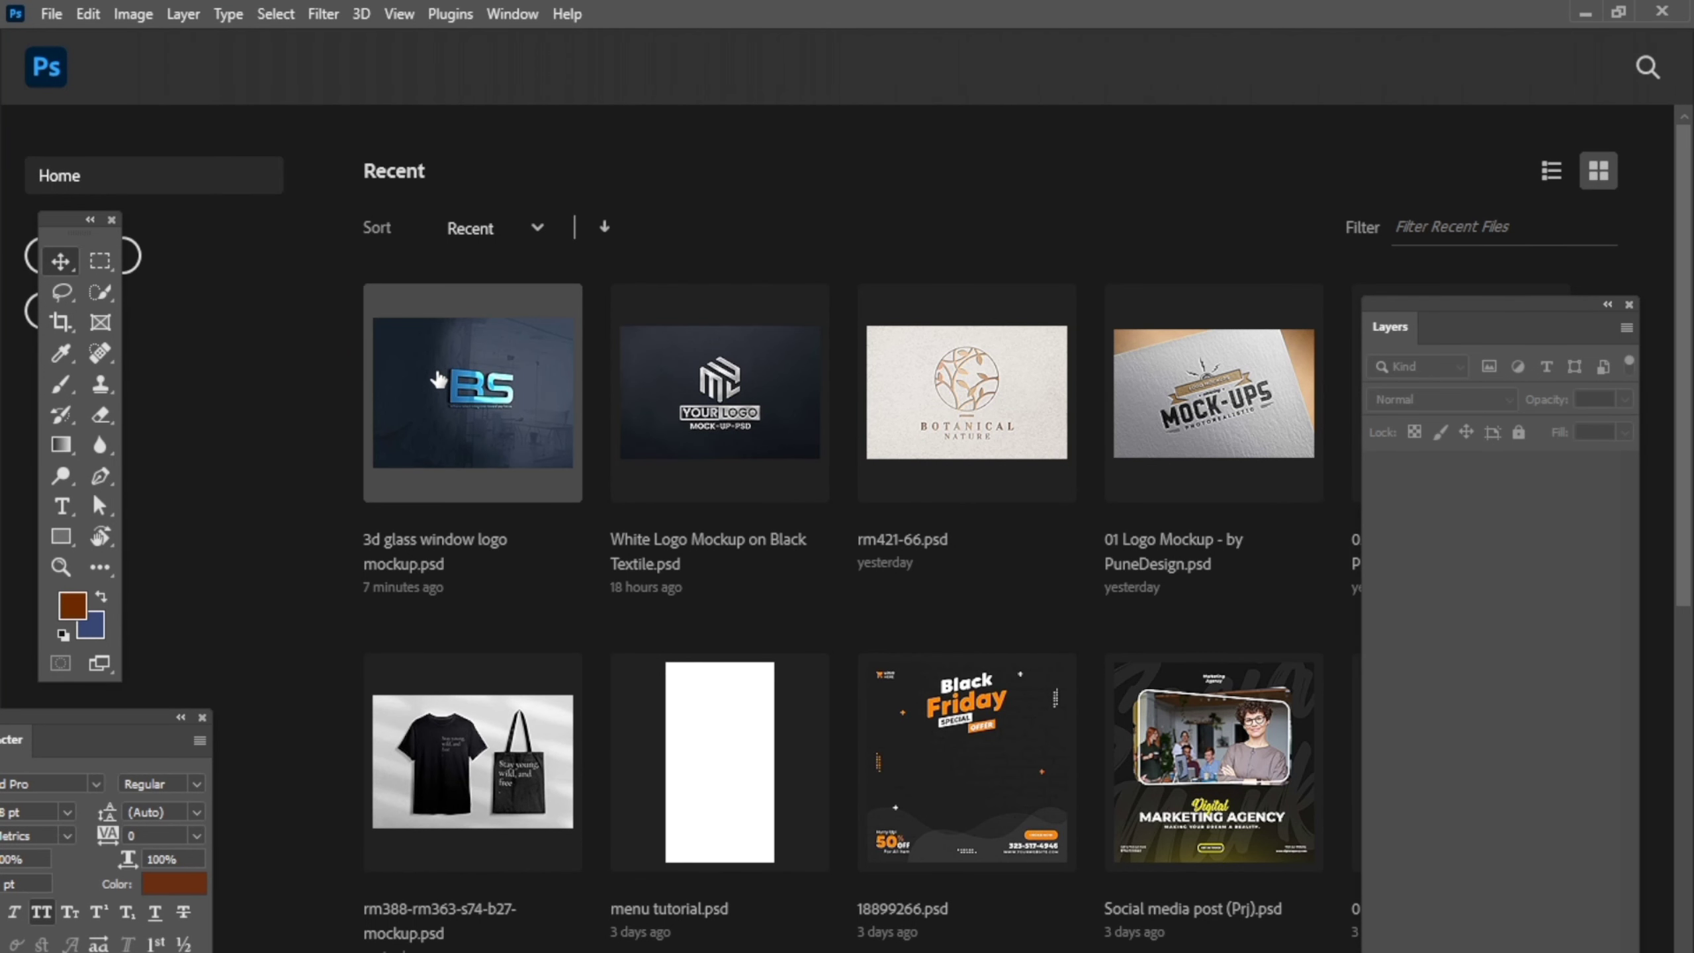
Open the glass-window mockup's Your Logo smart object and copy the full SK logo artwork into it
click(438, 379)
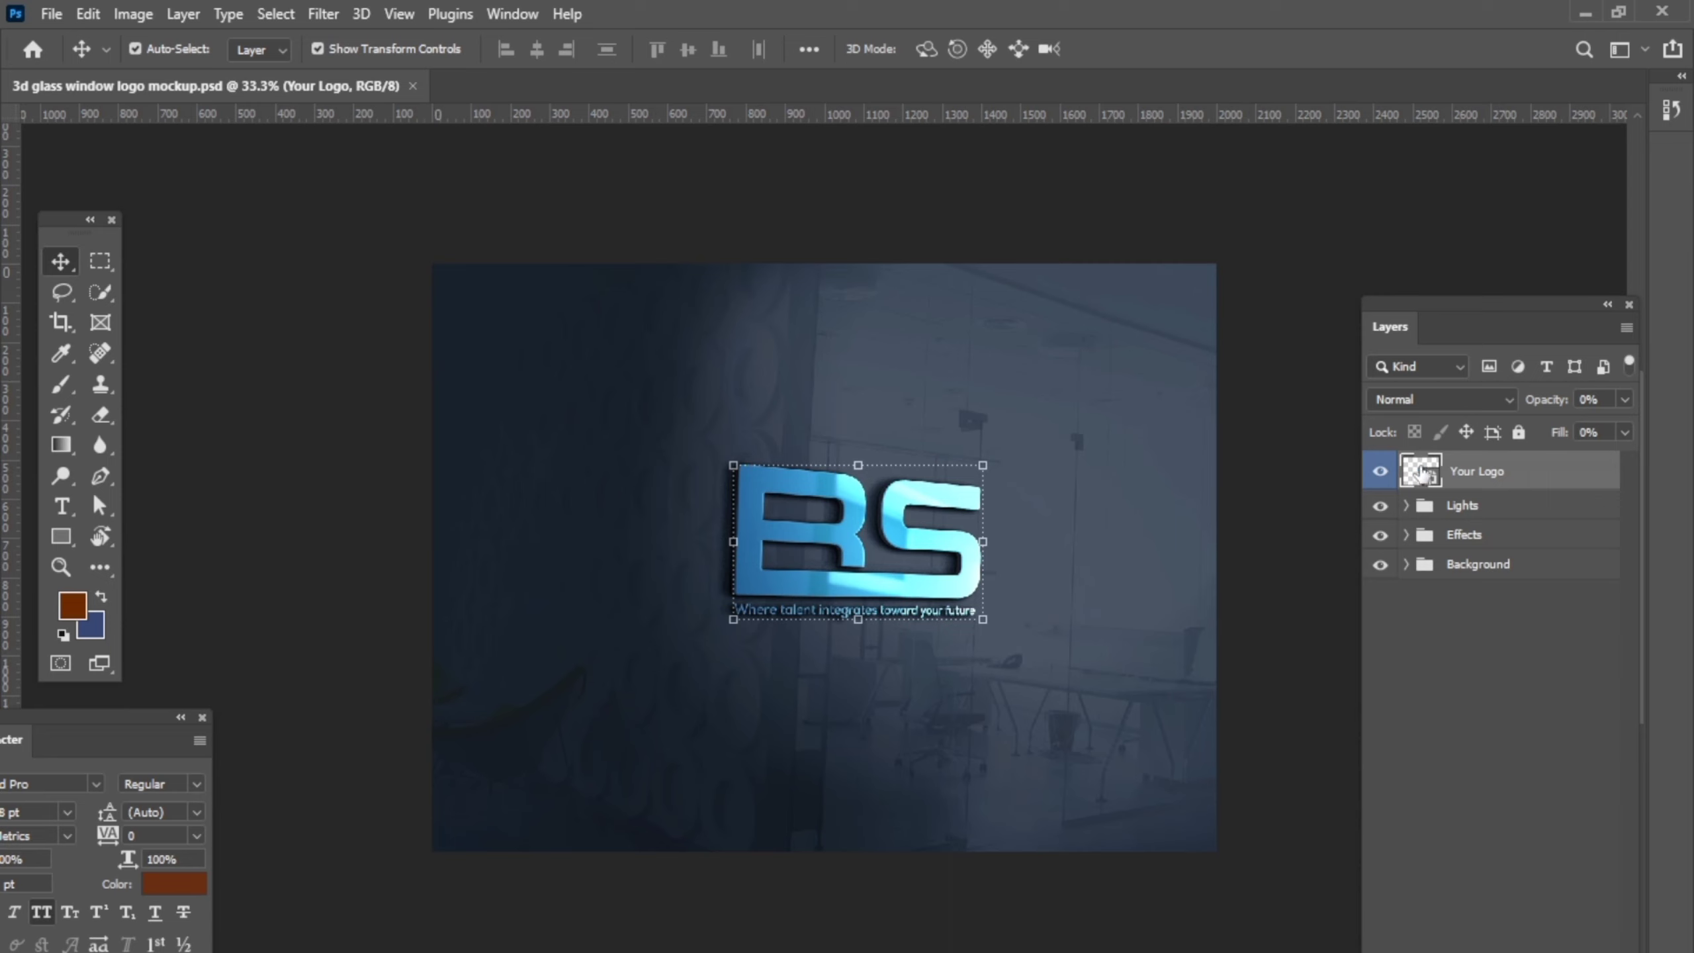
drag(1484, 319, 1396, 228)
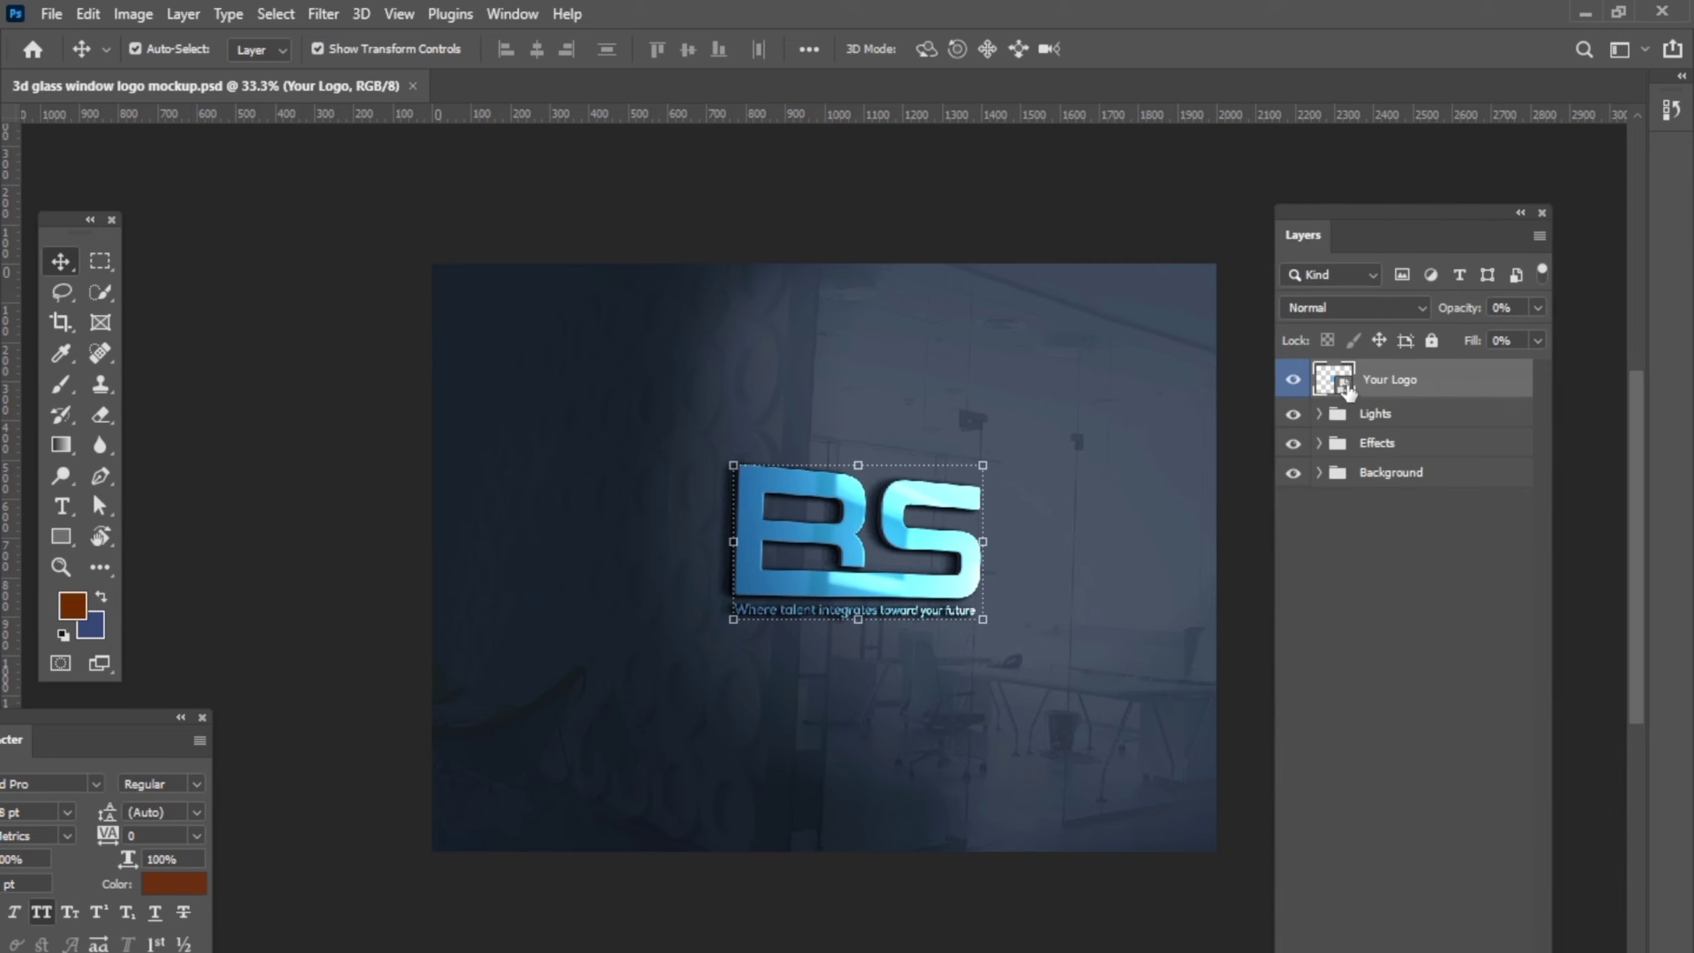
double_click(1334, 379)
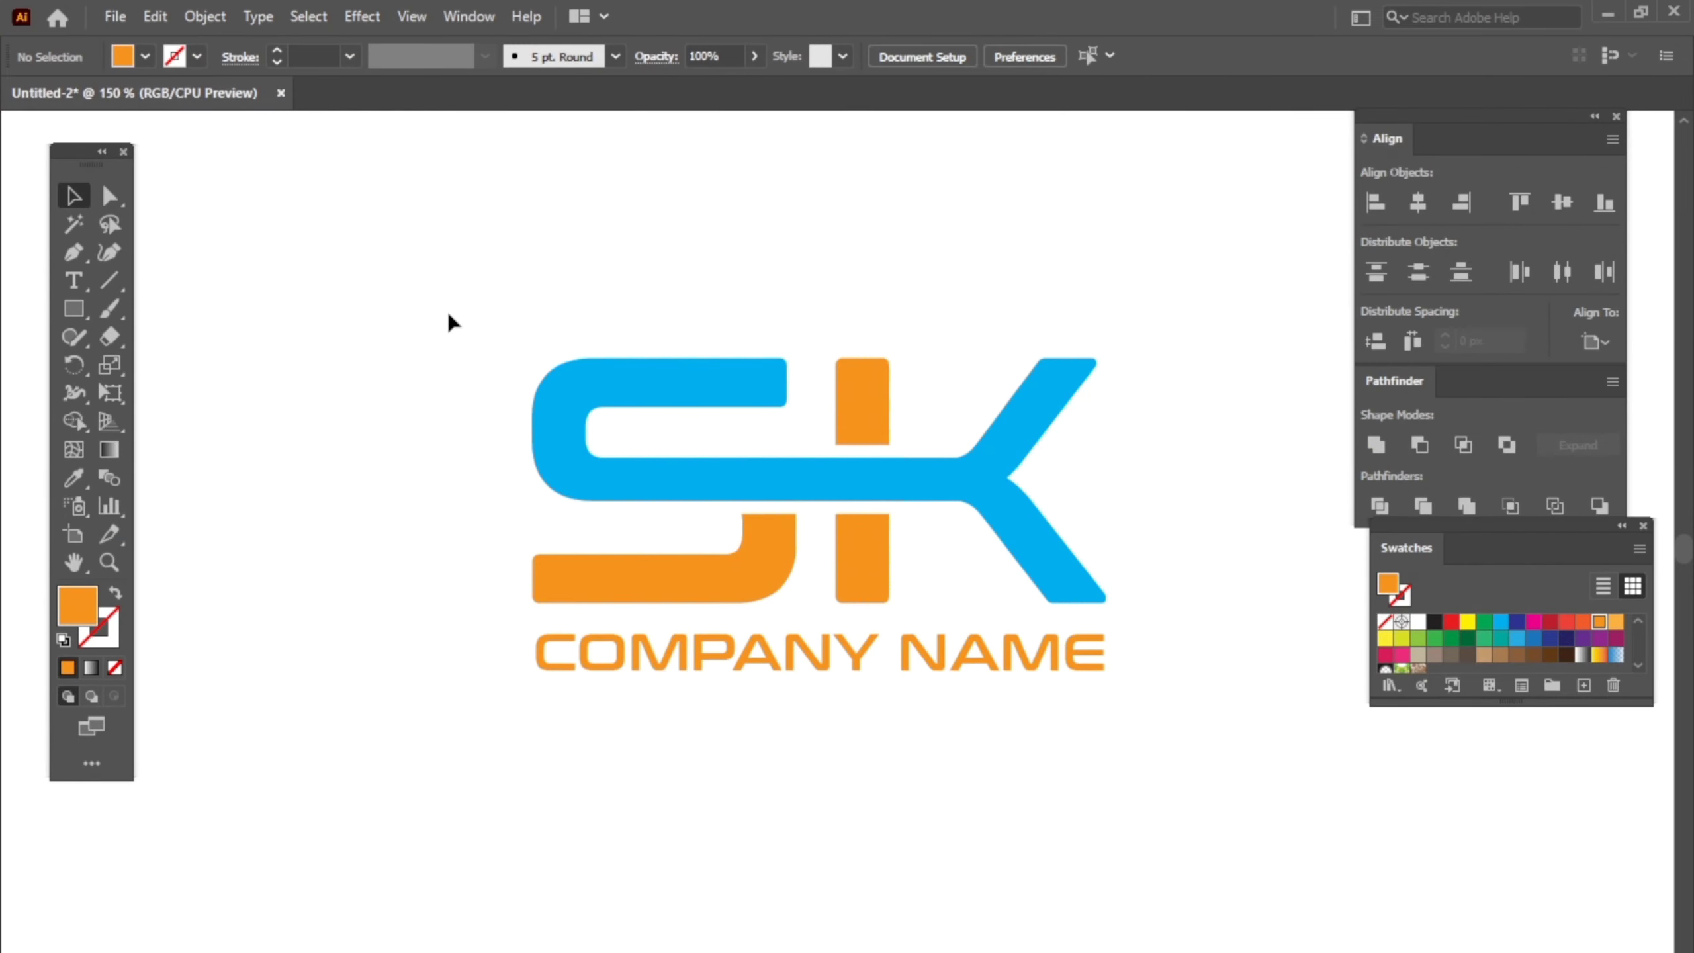
drag(448, 315, 1248, 806)
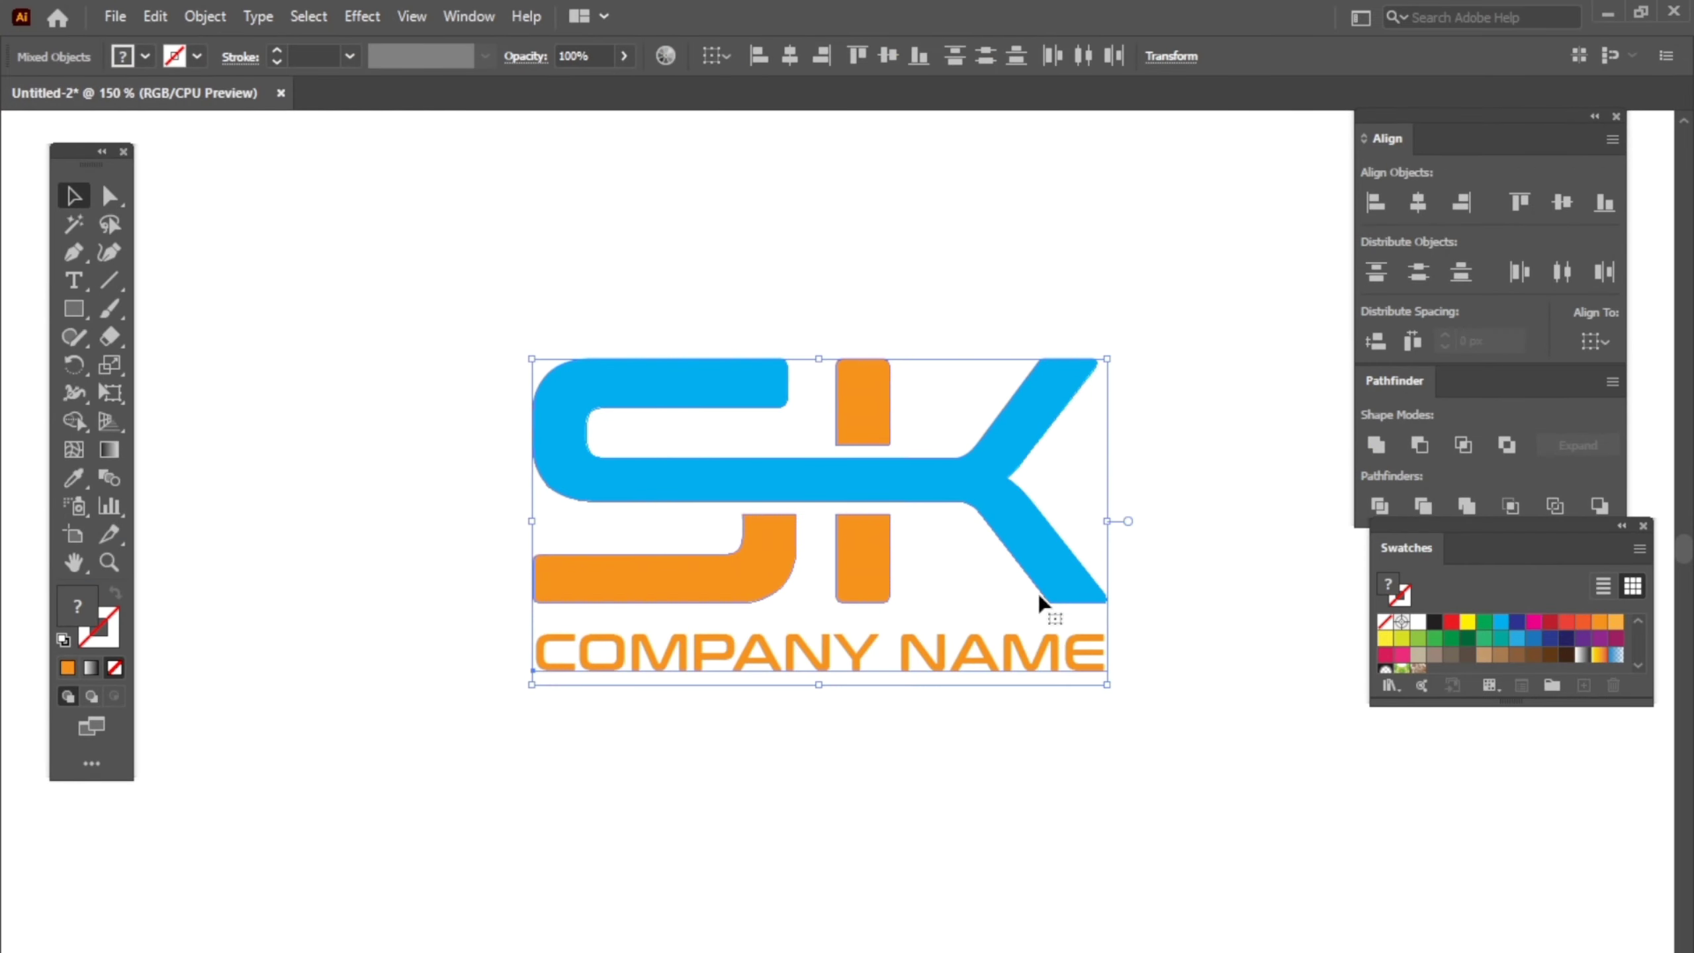
drag(1043, 598, 665, 870)
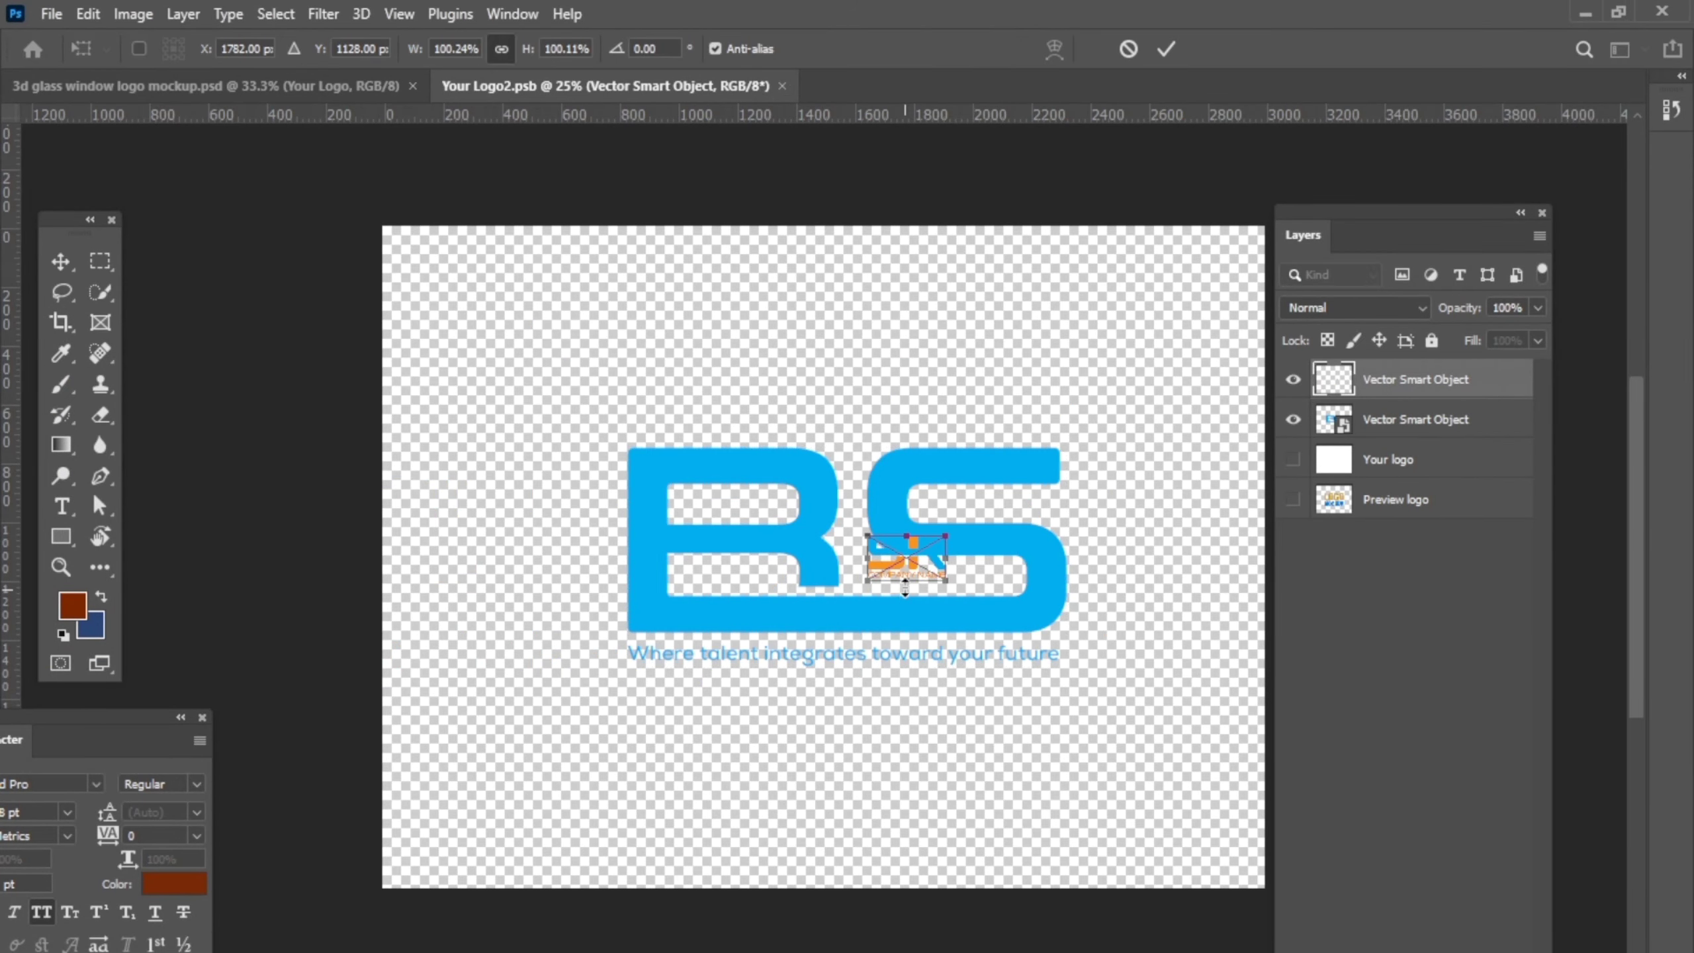
Enlarge the SK logo over the old BS logo, hide the BS layer, and save
drag(907, 581, 908, 724)
mouse_move(905, 635)
mouse_down()
mouse_move(884, 599)
mouse_move(786, 611)
mouse_up()
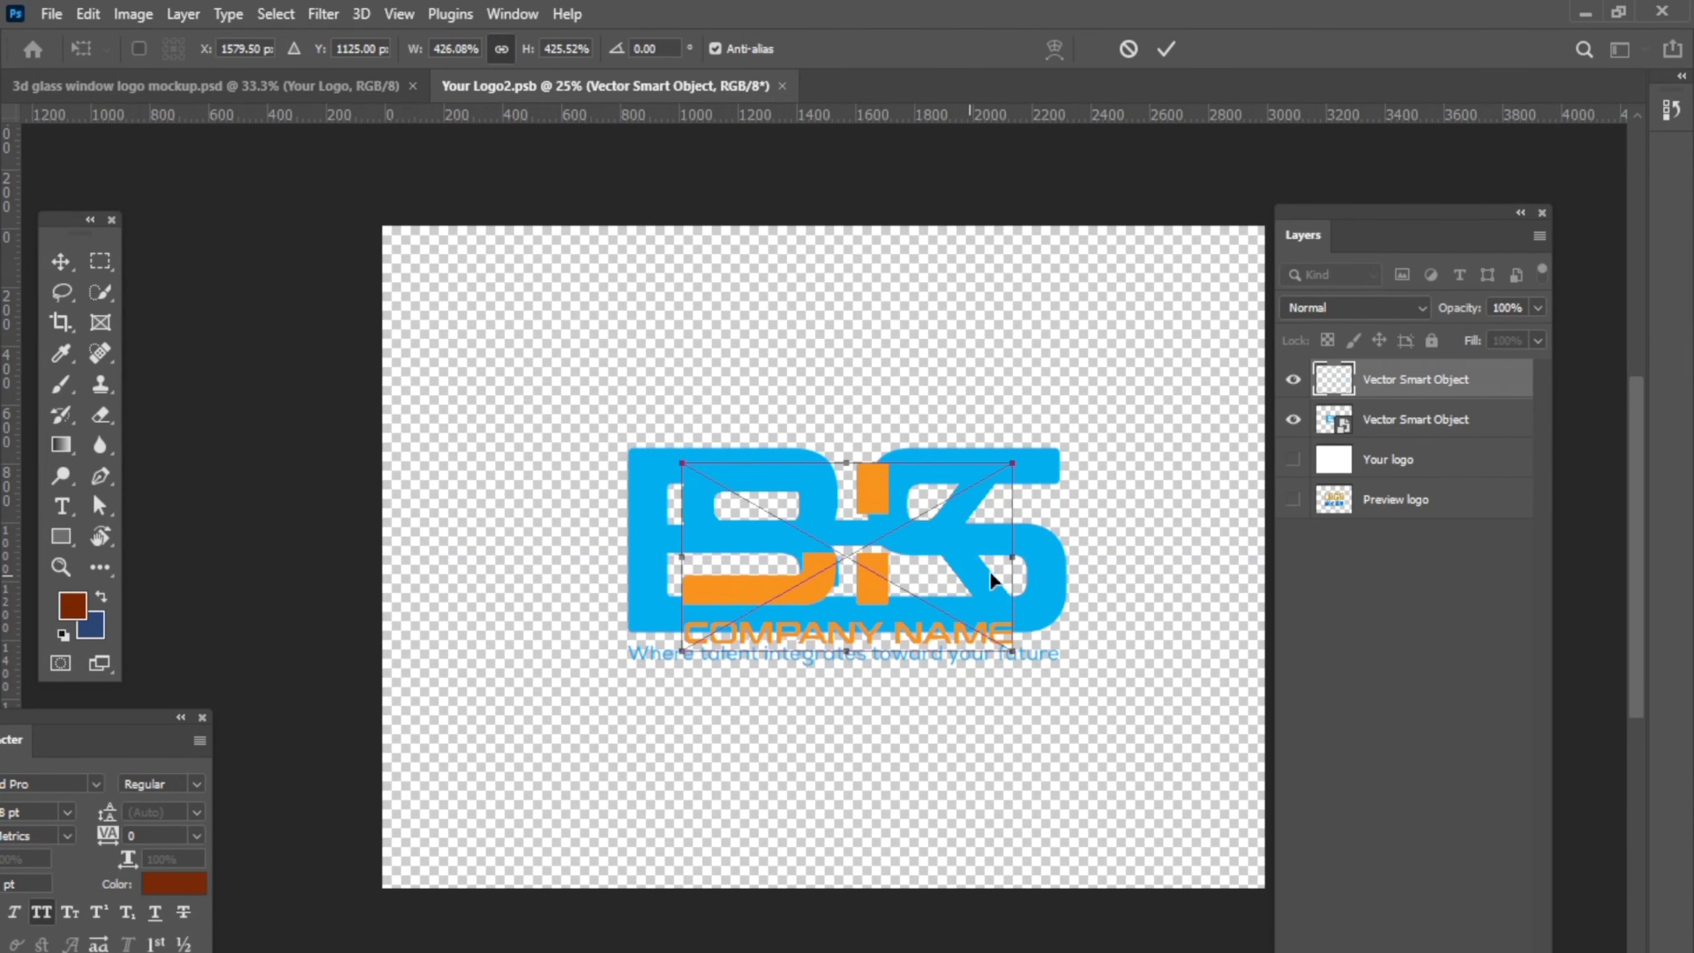
mouse_move(1013, 560)
mouse_down()
mouse_move(1097, 556)
mouse_move(1036, 556)
mouse_up()
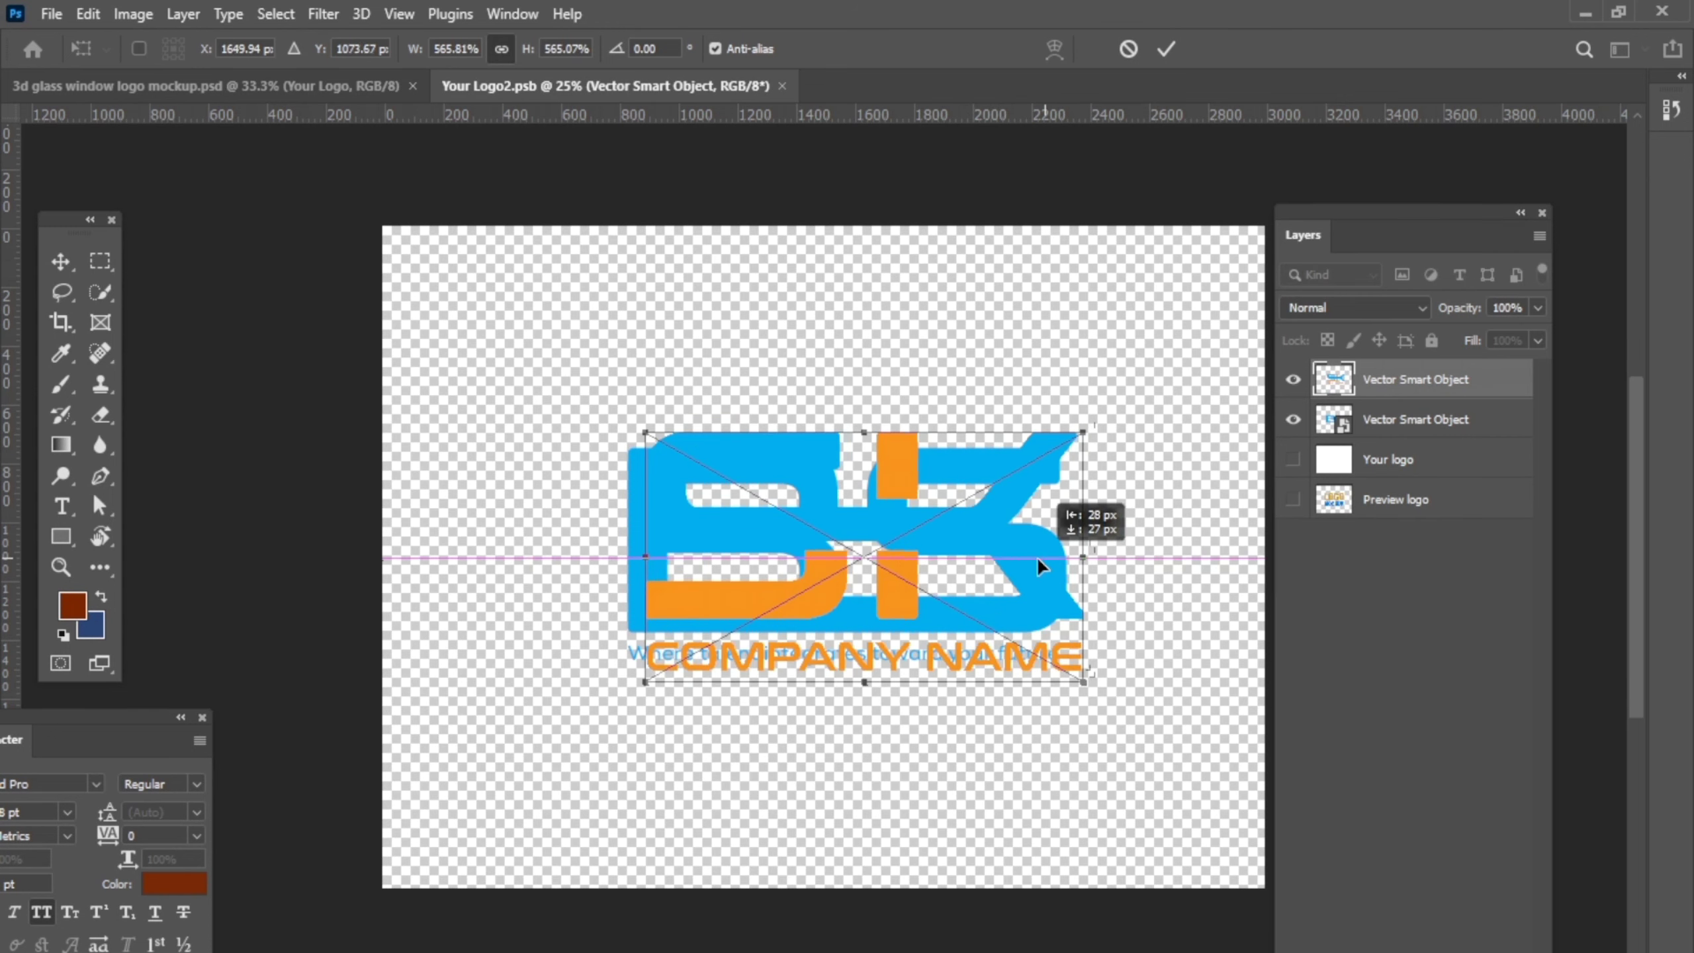
click(61, 261)
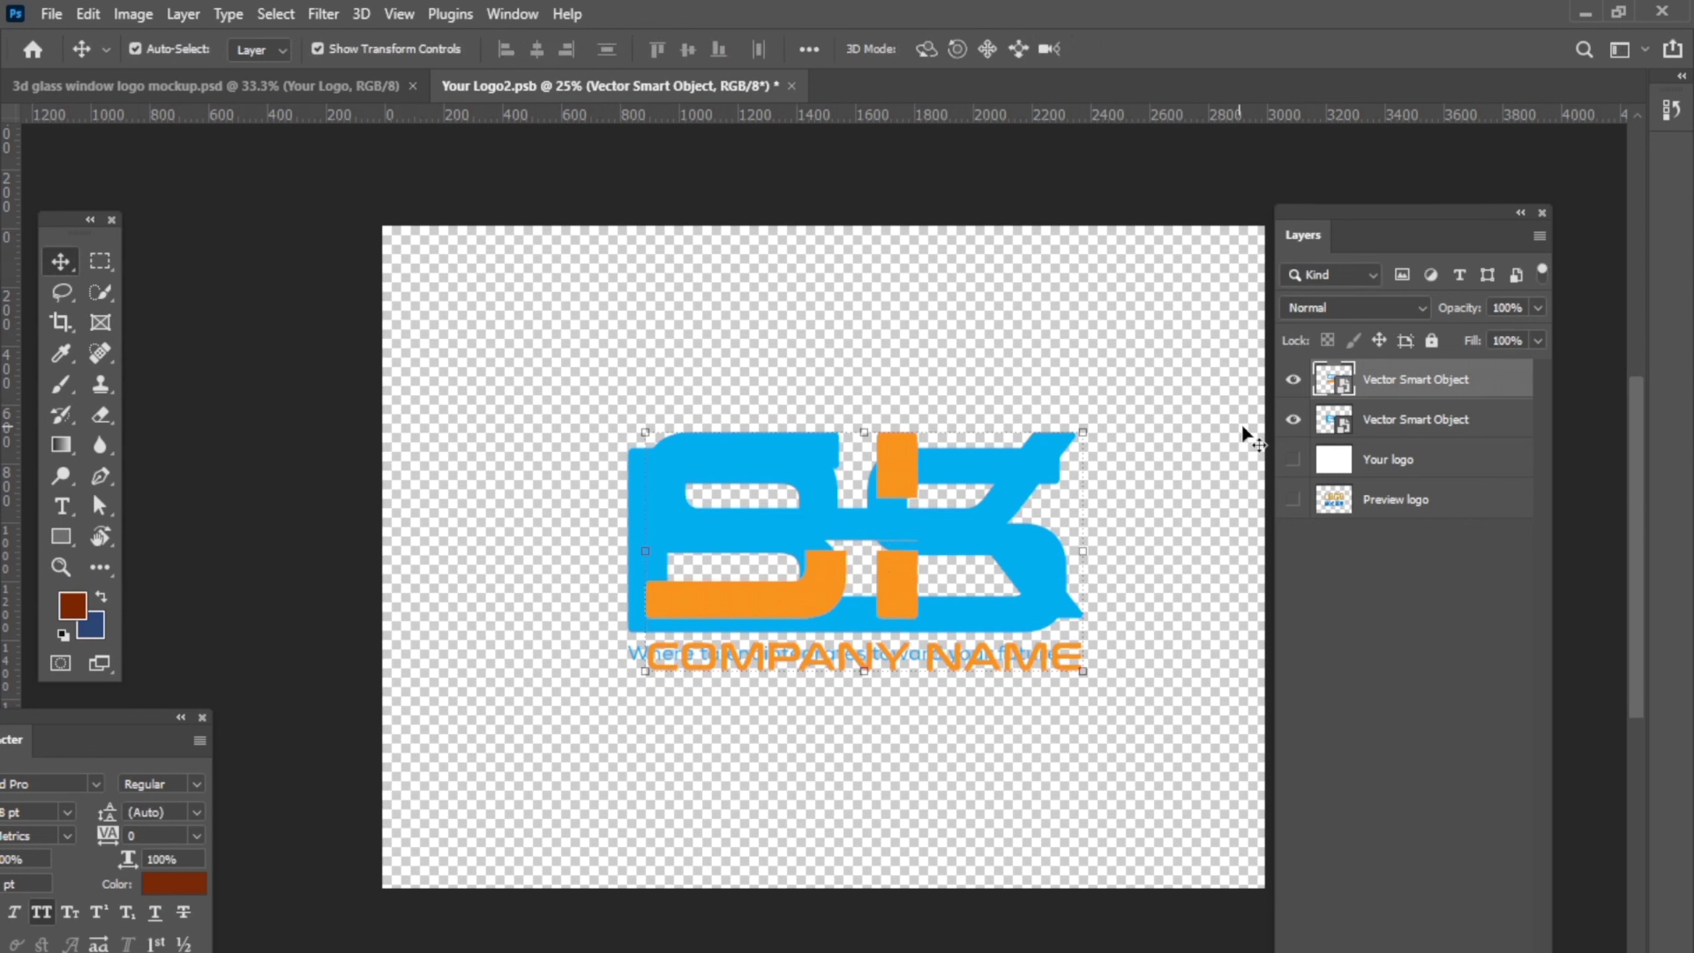
click(1294, 421)
key(ctrl+s)
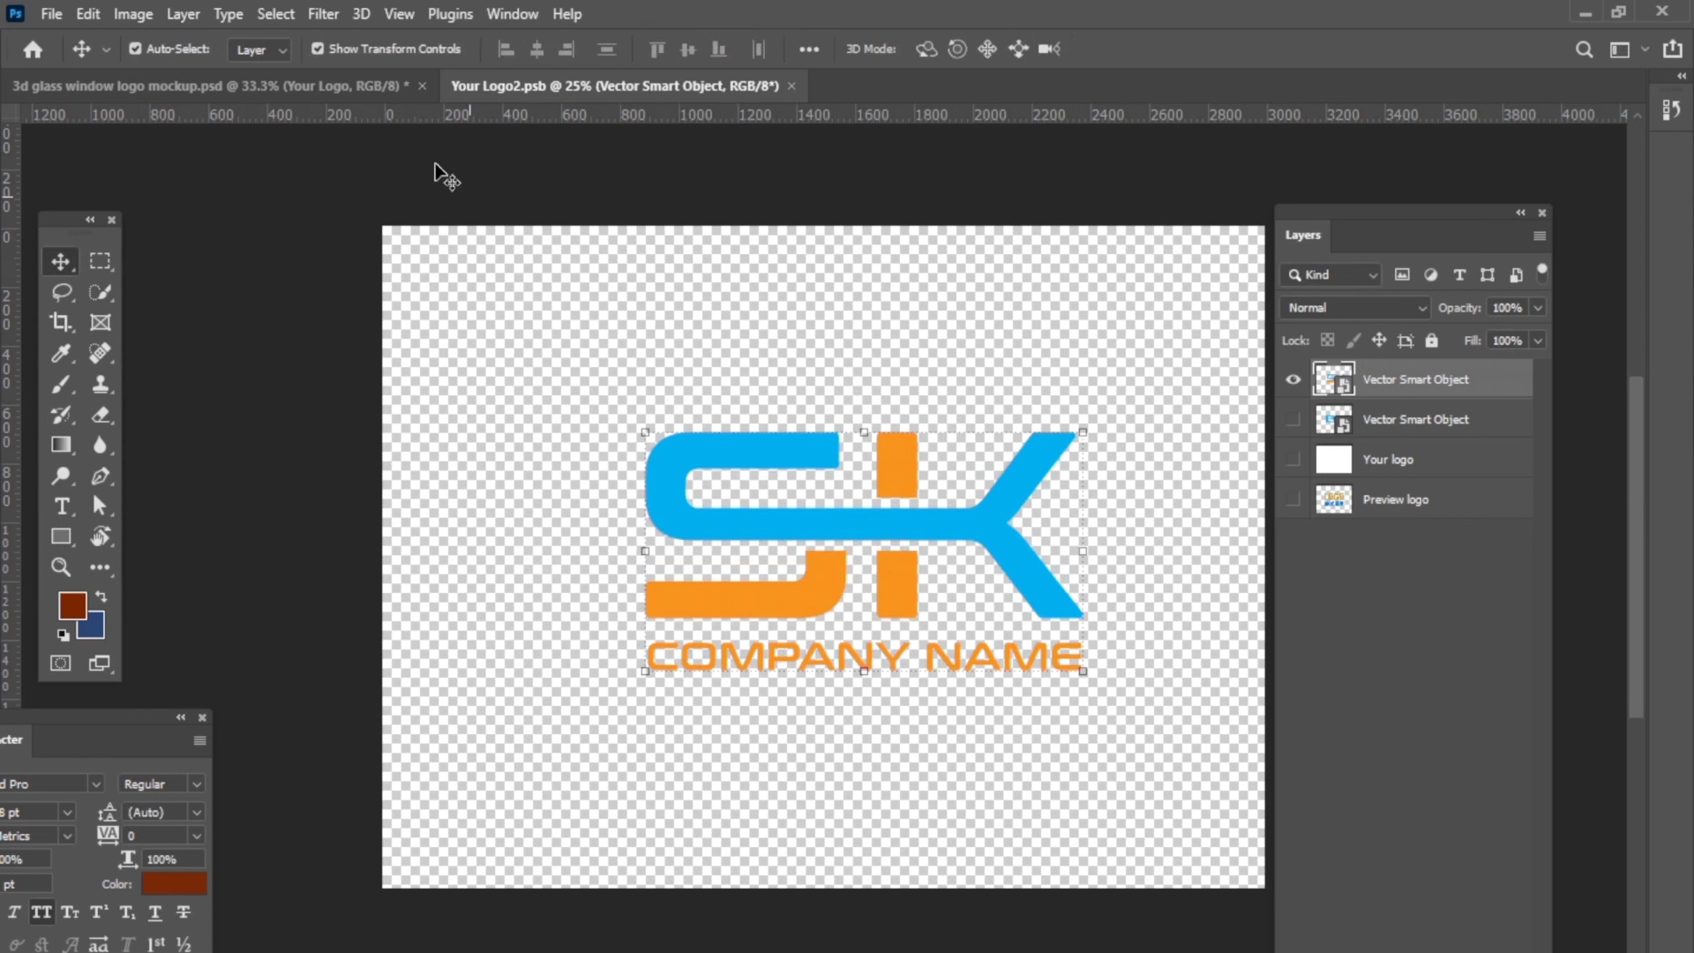
Return to the mockup and zoom in on the new SK logo on the glass window
click(353, 90)
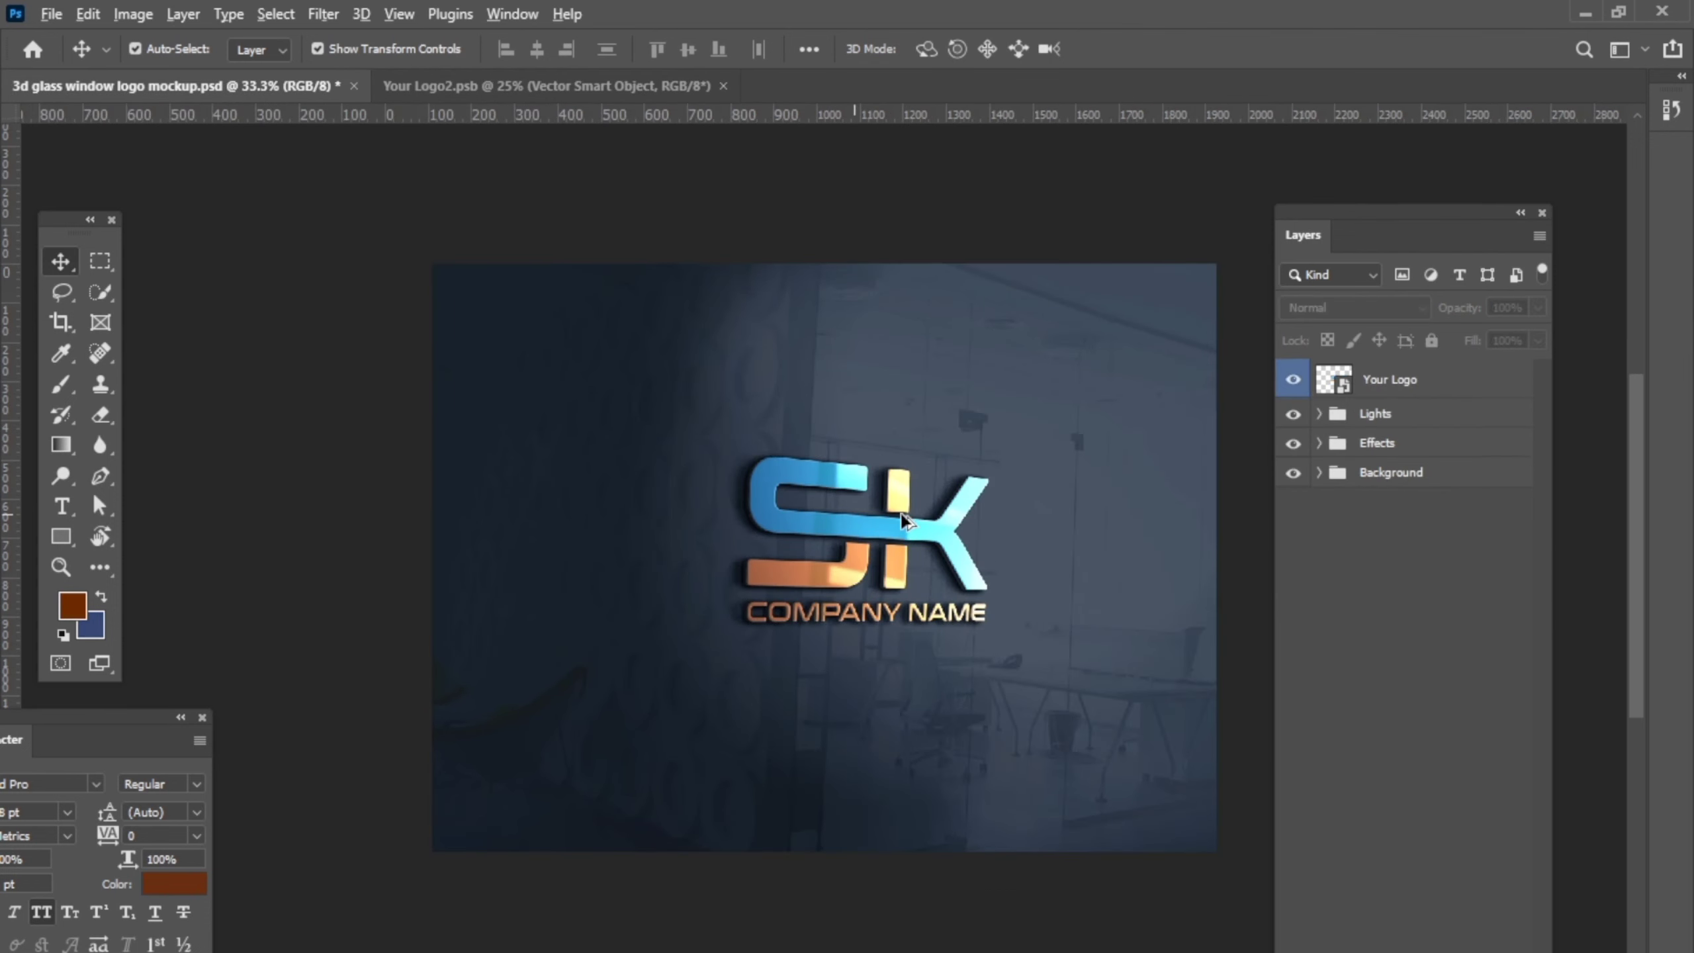
scroll(900, 512, up, 2)
drag(868, 469, 815, 416)
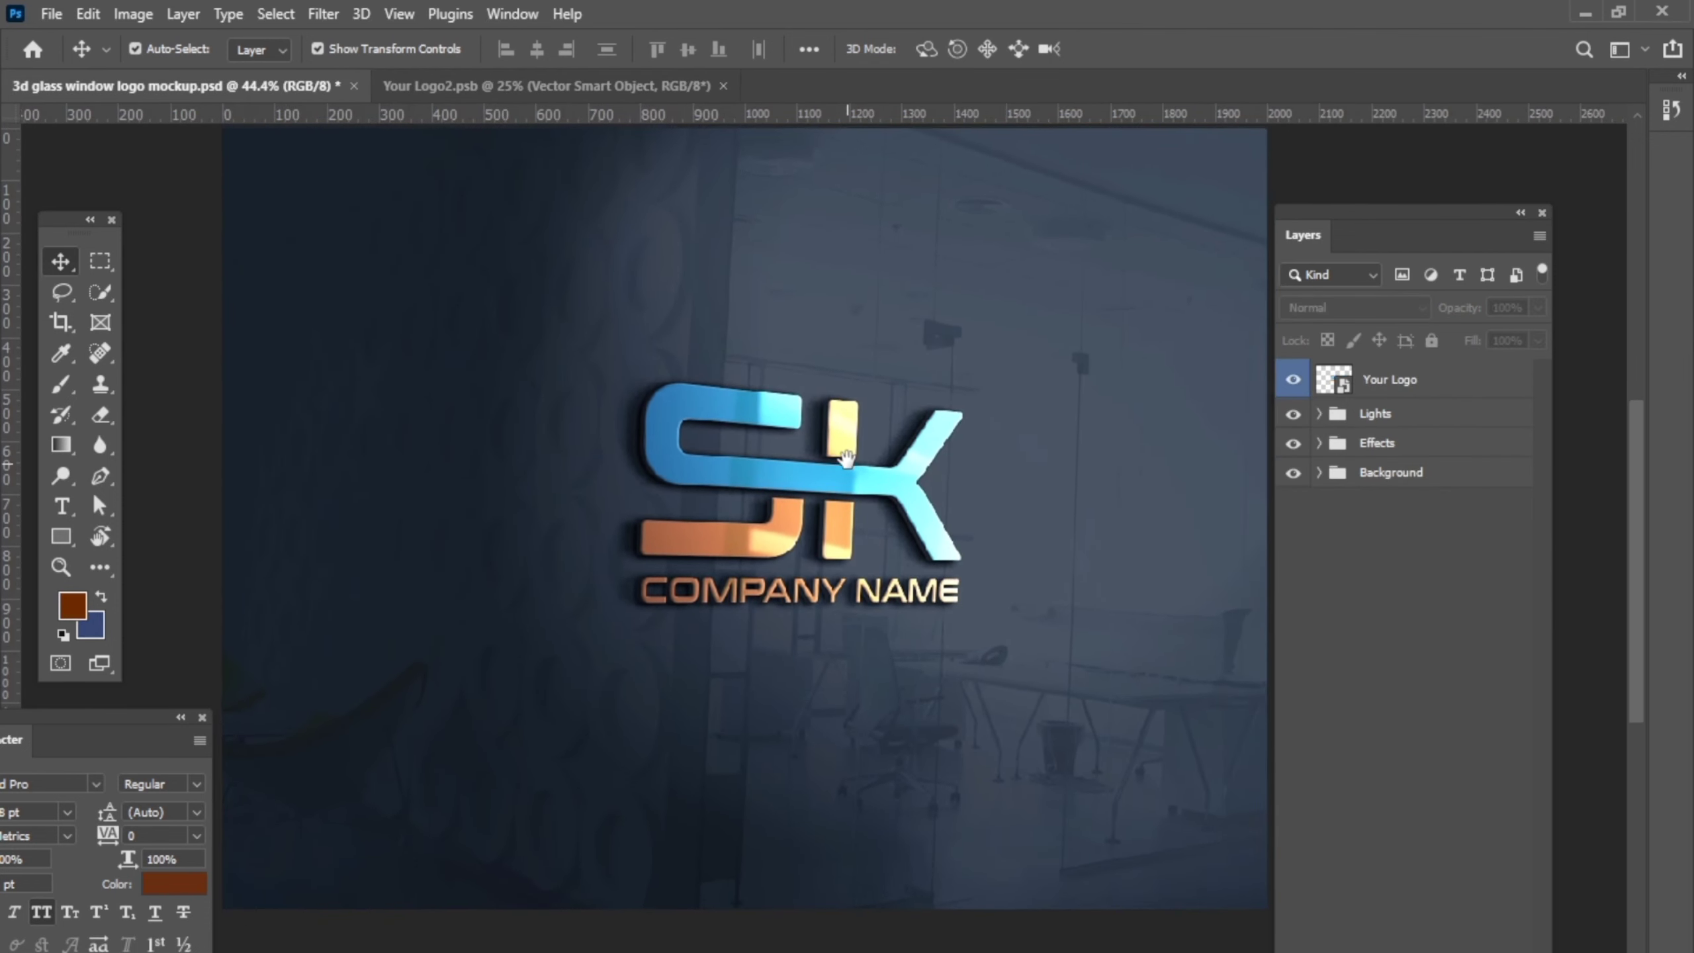